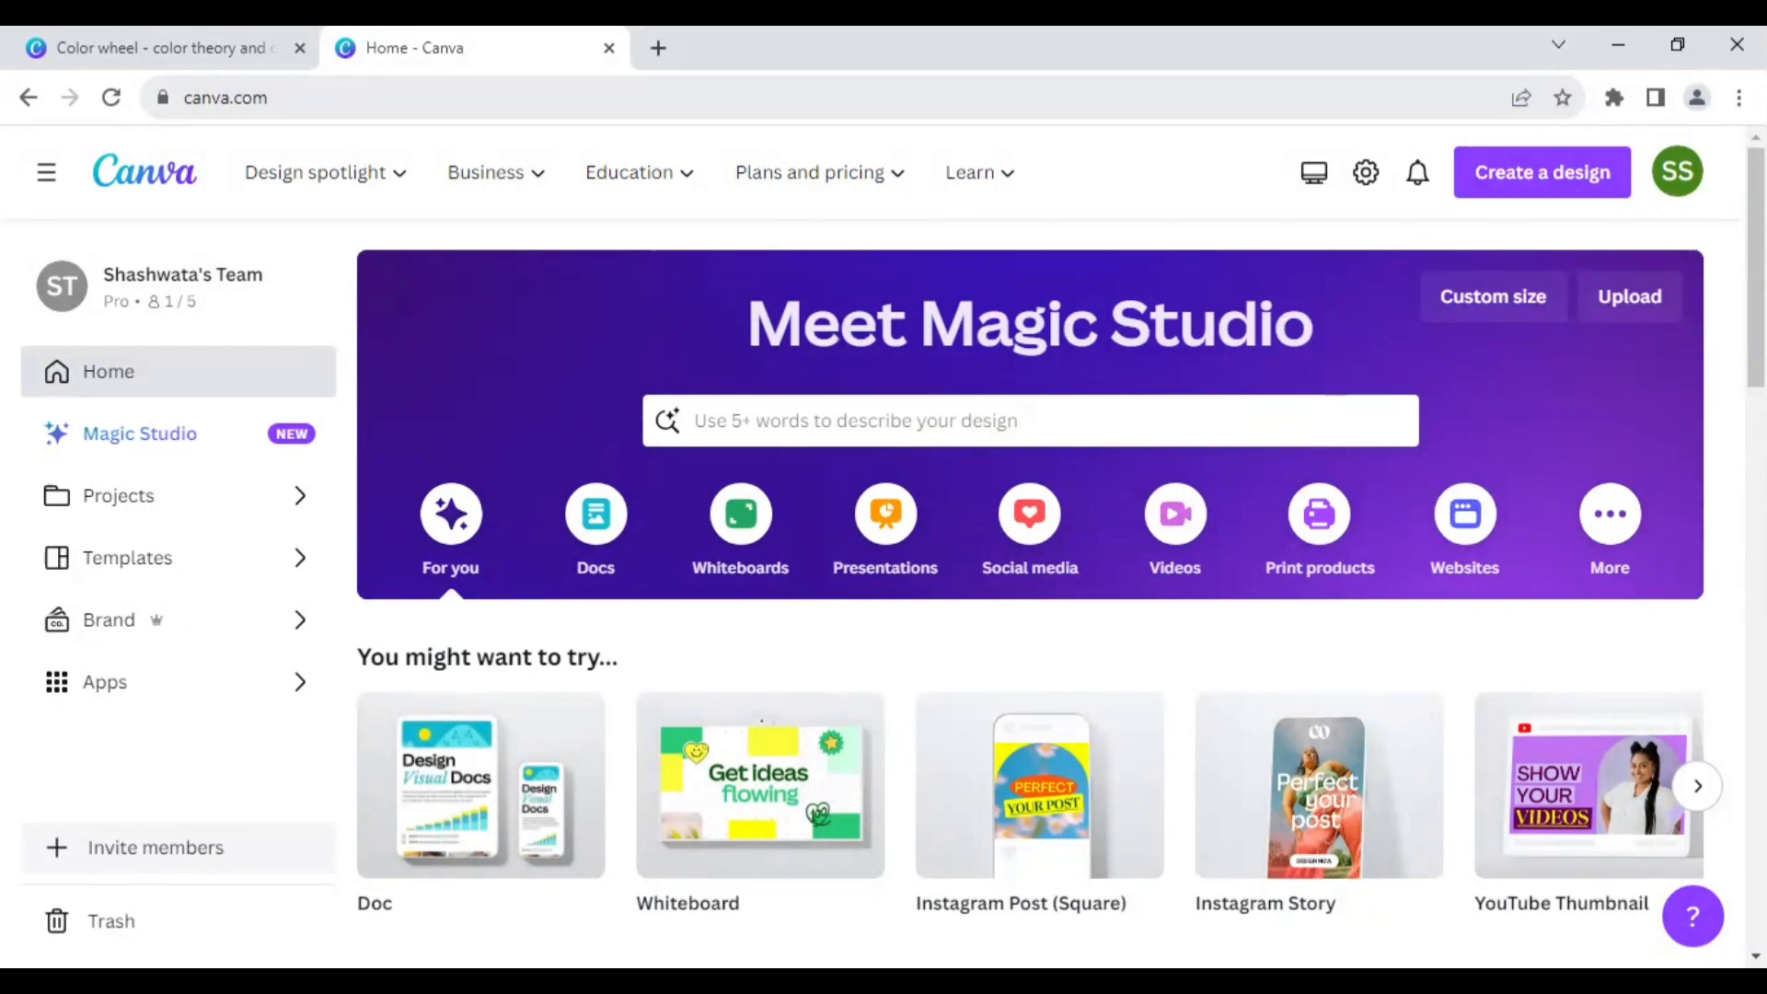
{"action": "left_click", "coordinate": [197, 51]}
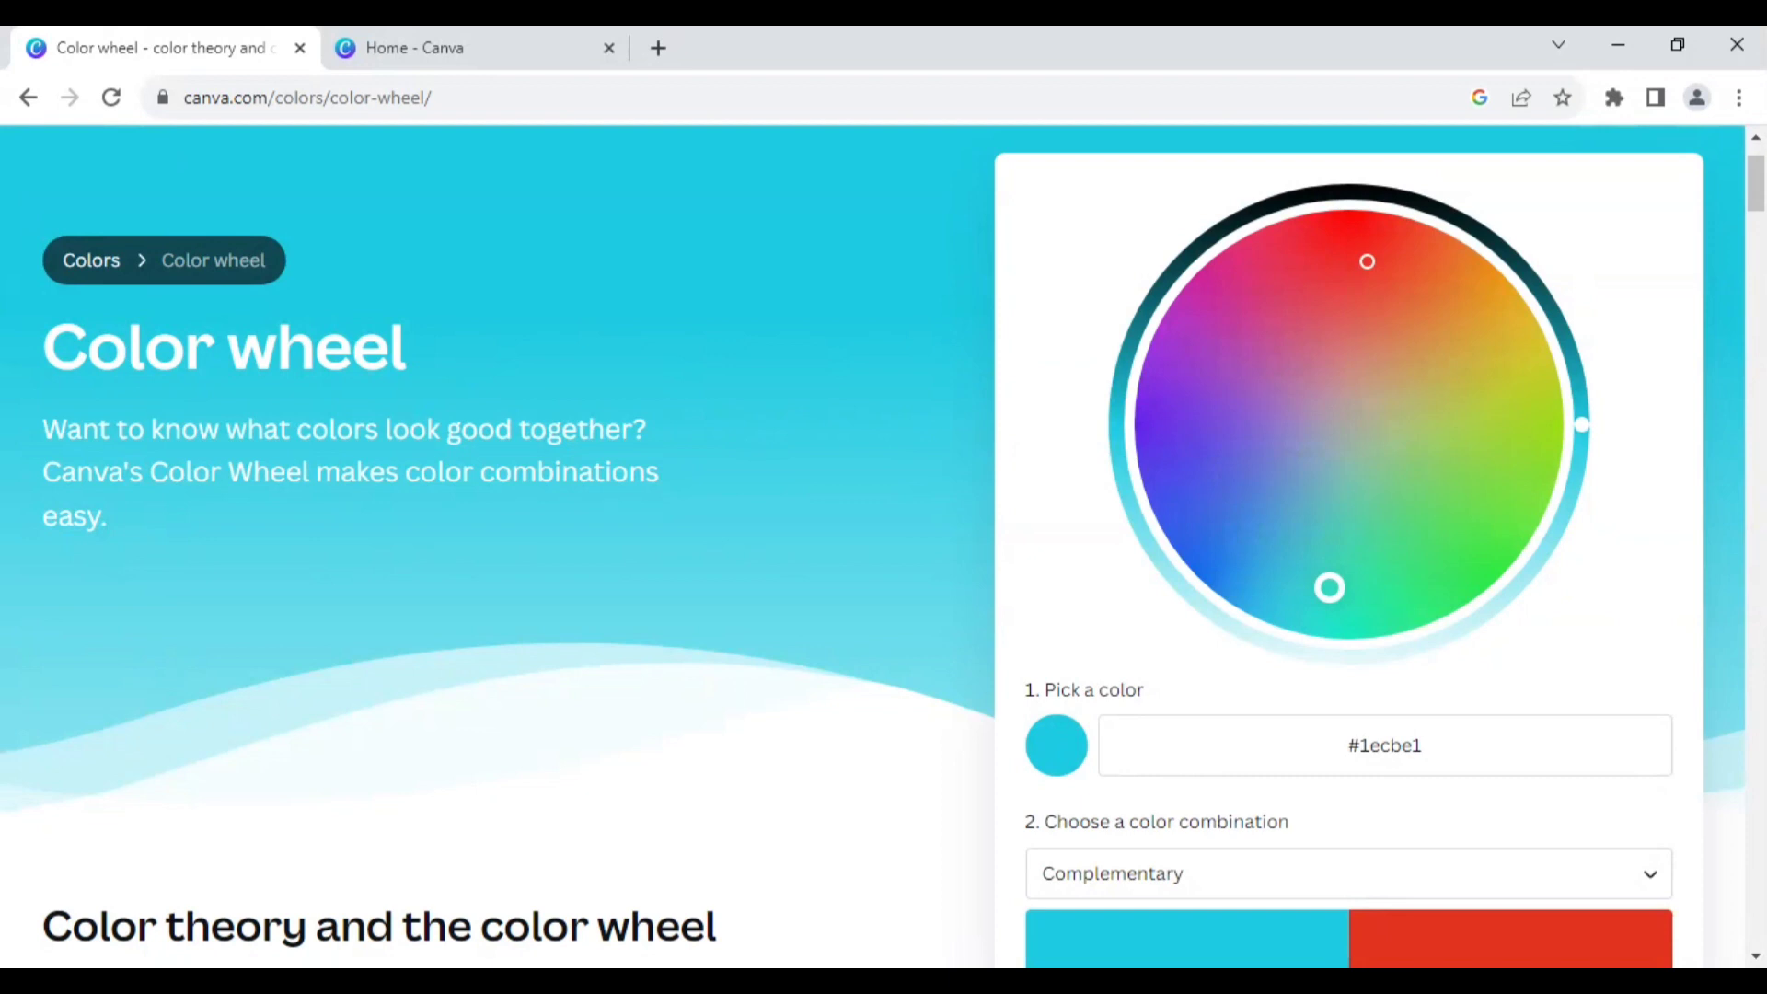
Step: Return to the Canva home page to begin a new YouTube Thumbnail design
{"action": "left_click", "coordinate": [508, 53]}
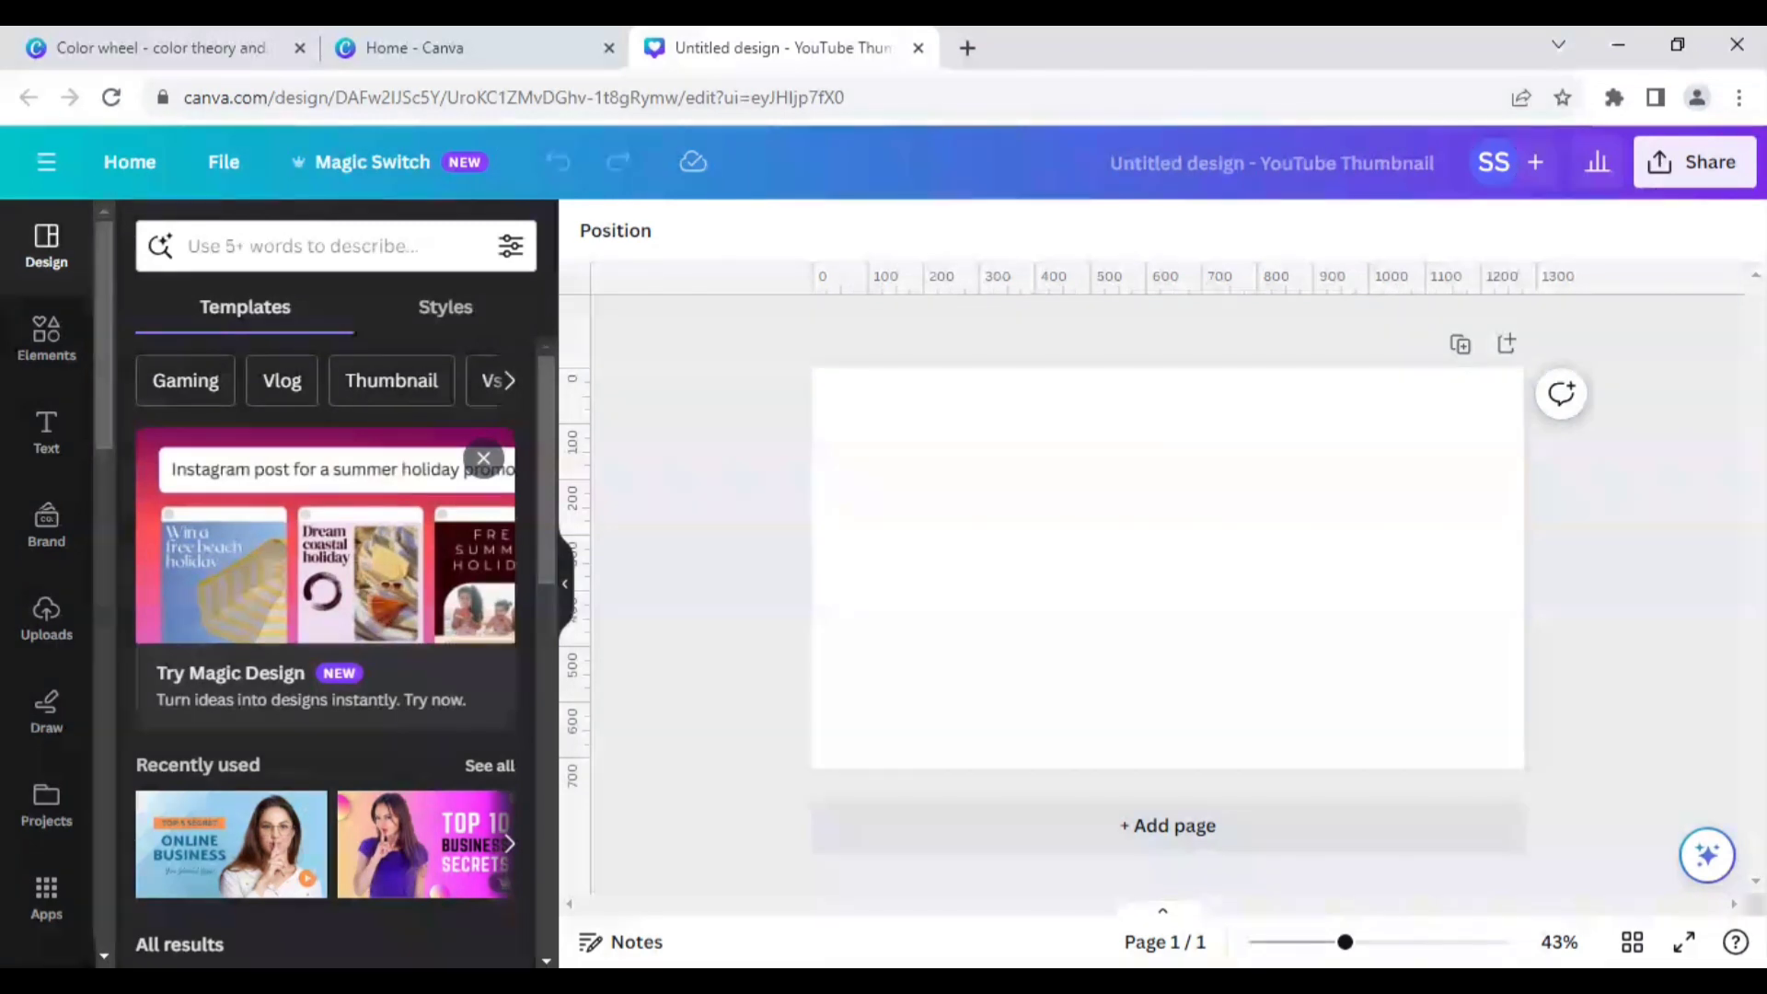
Step: Find the orange sports car in the 'car side image' photos and set it as the page background
{"action": "left_click", "coordinate": [55, 345]}
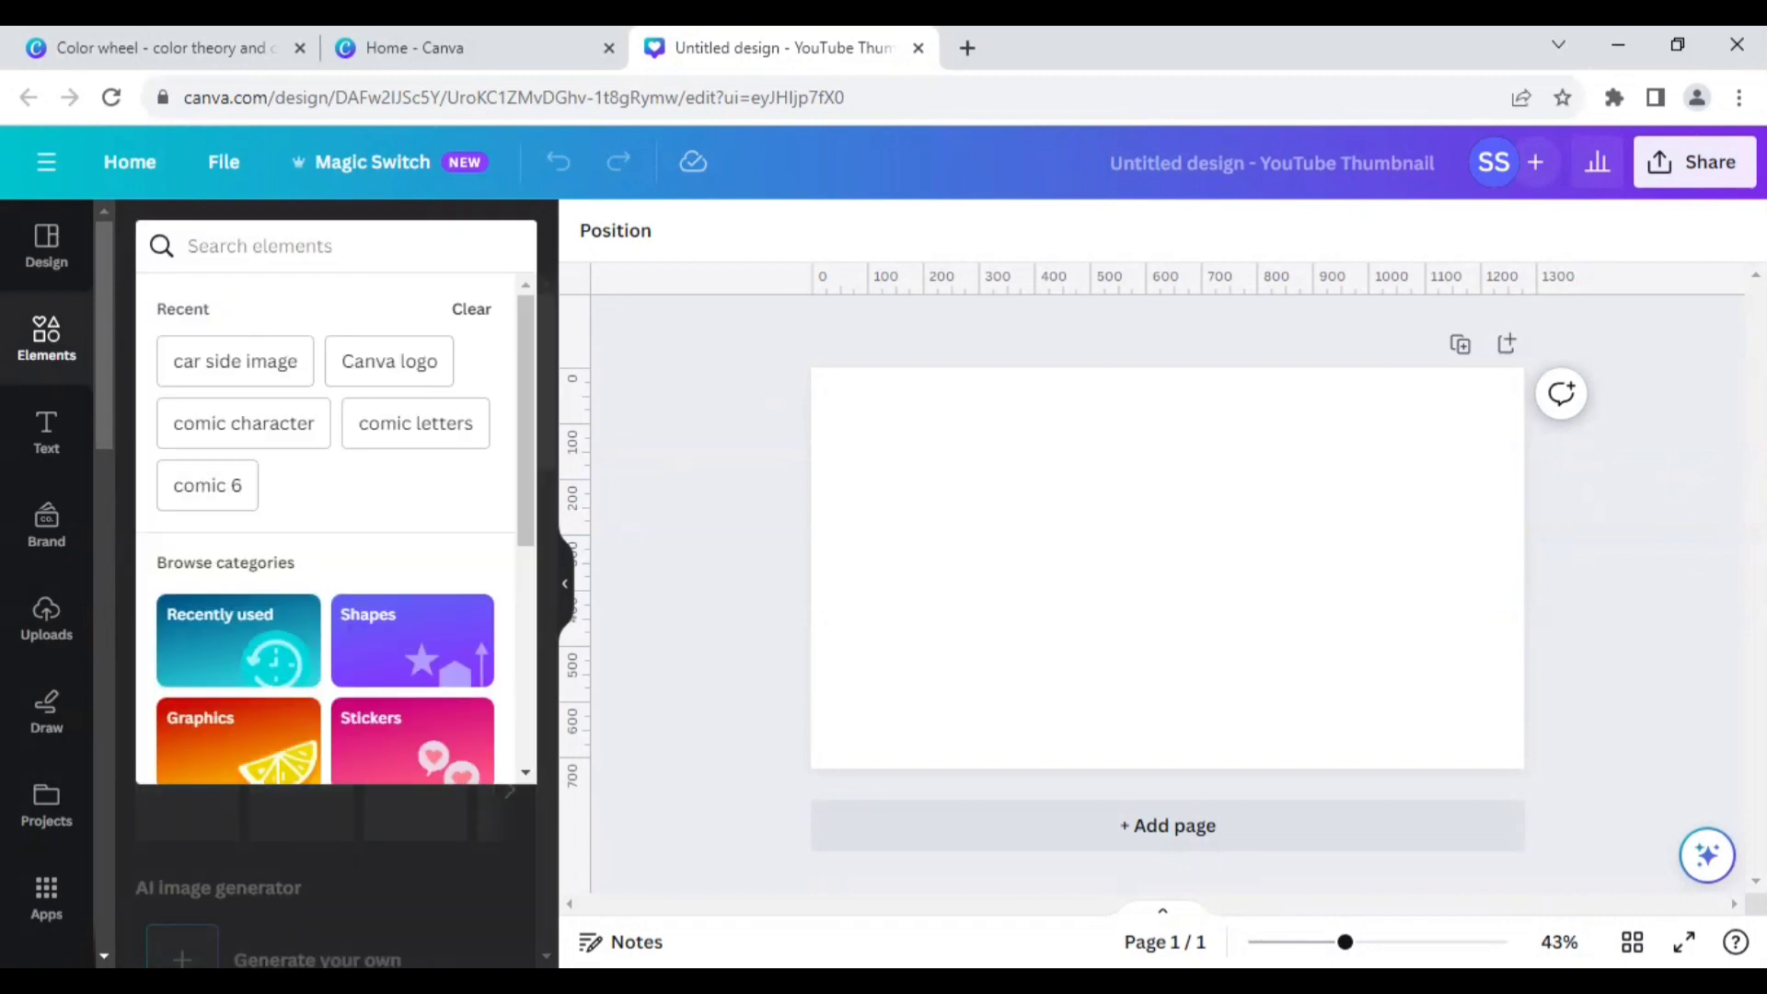
{"action": "left_click", "coordinate": [265, 369]}
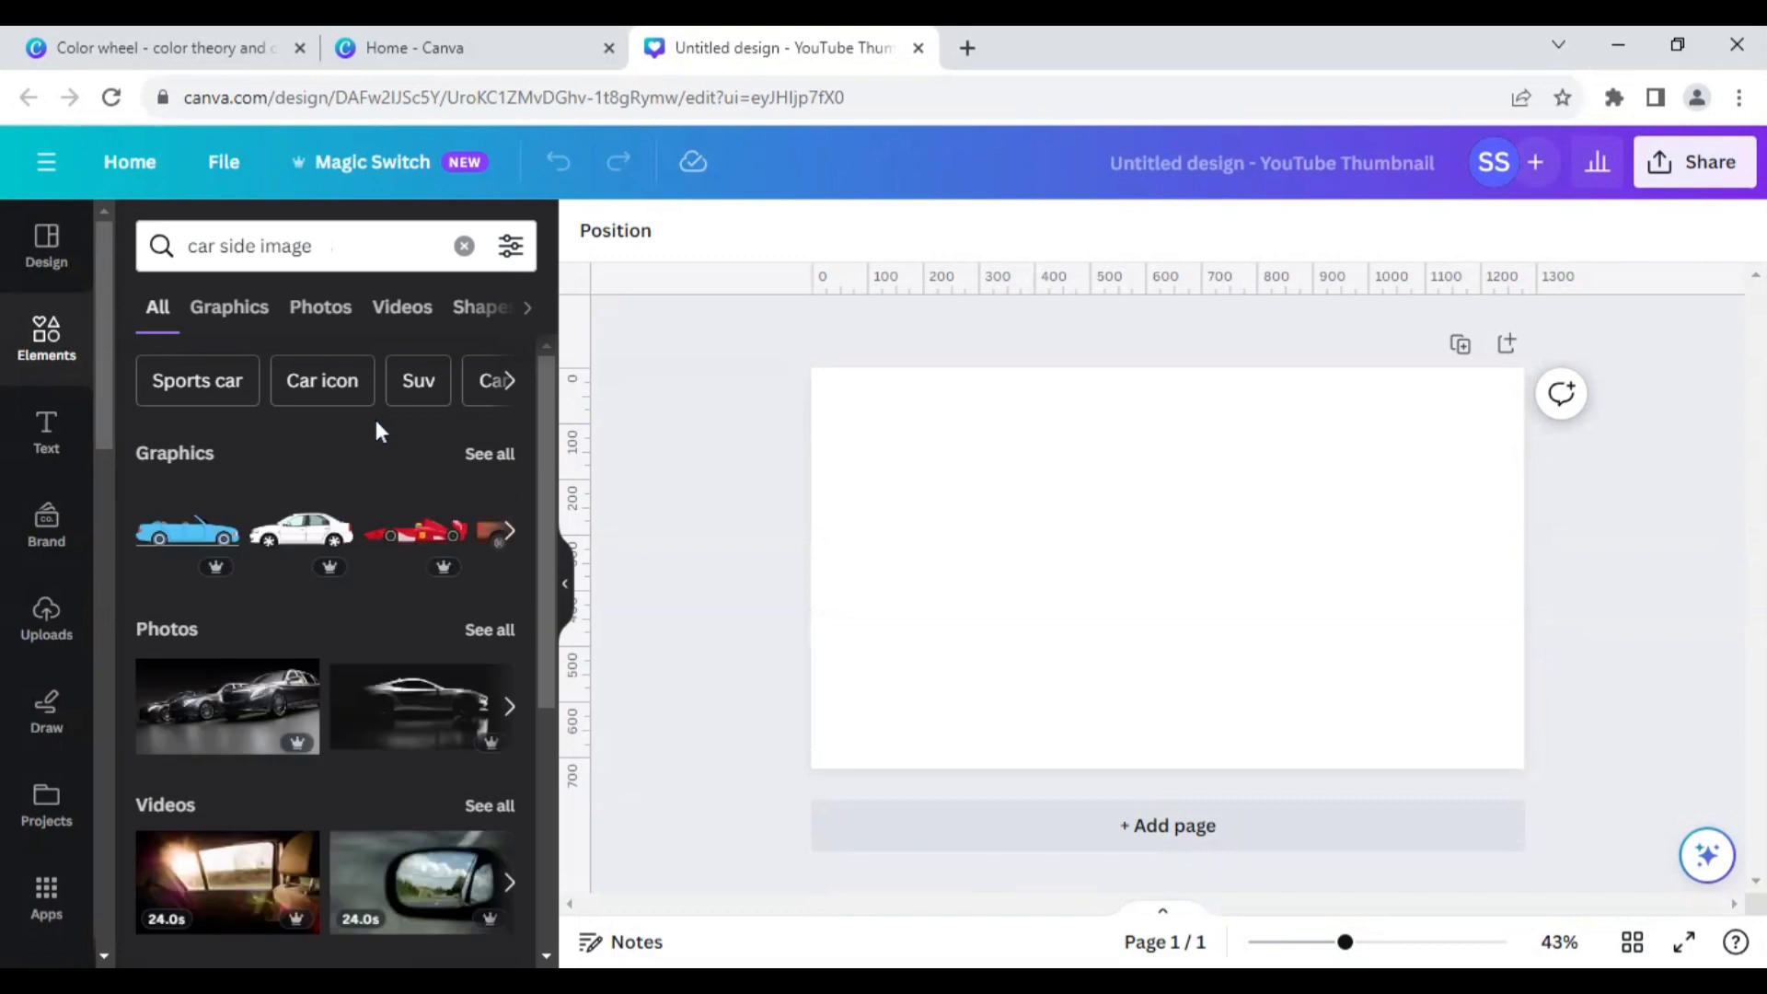
{"action": "left_click", "coordinate": [485, 633]}
{"action": "scroll", "coordinate": [273, 634], "scroll_direction": "down", "scroll_amount": 5}
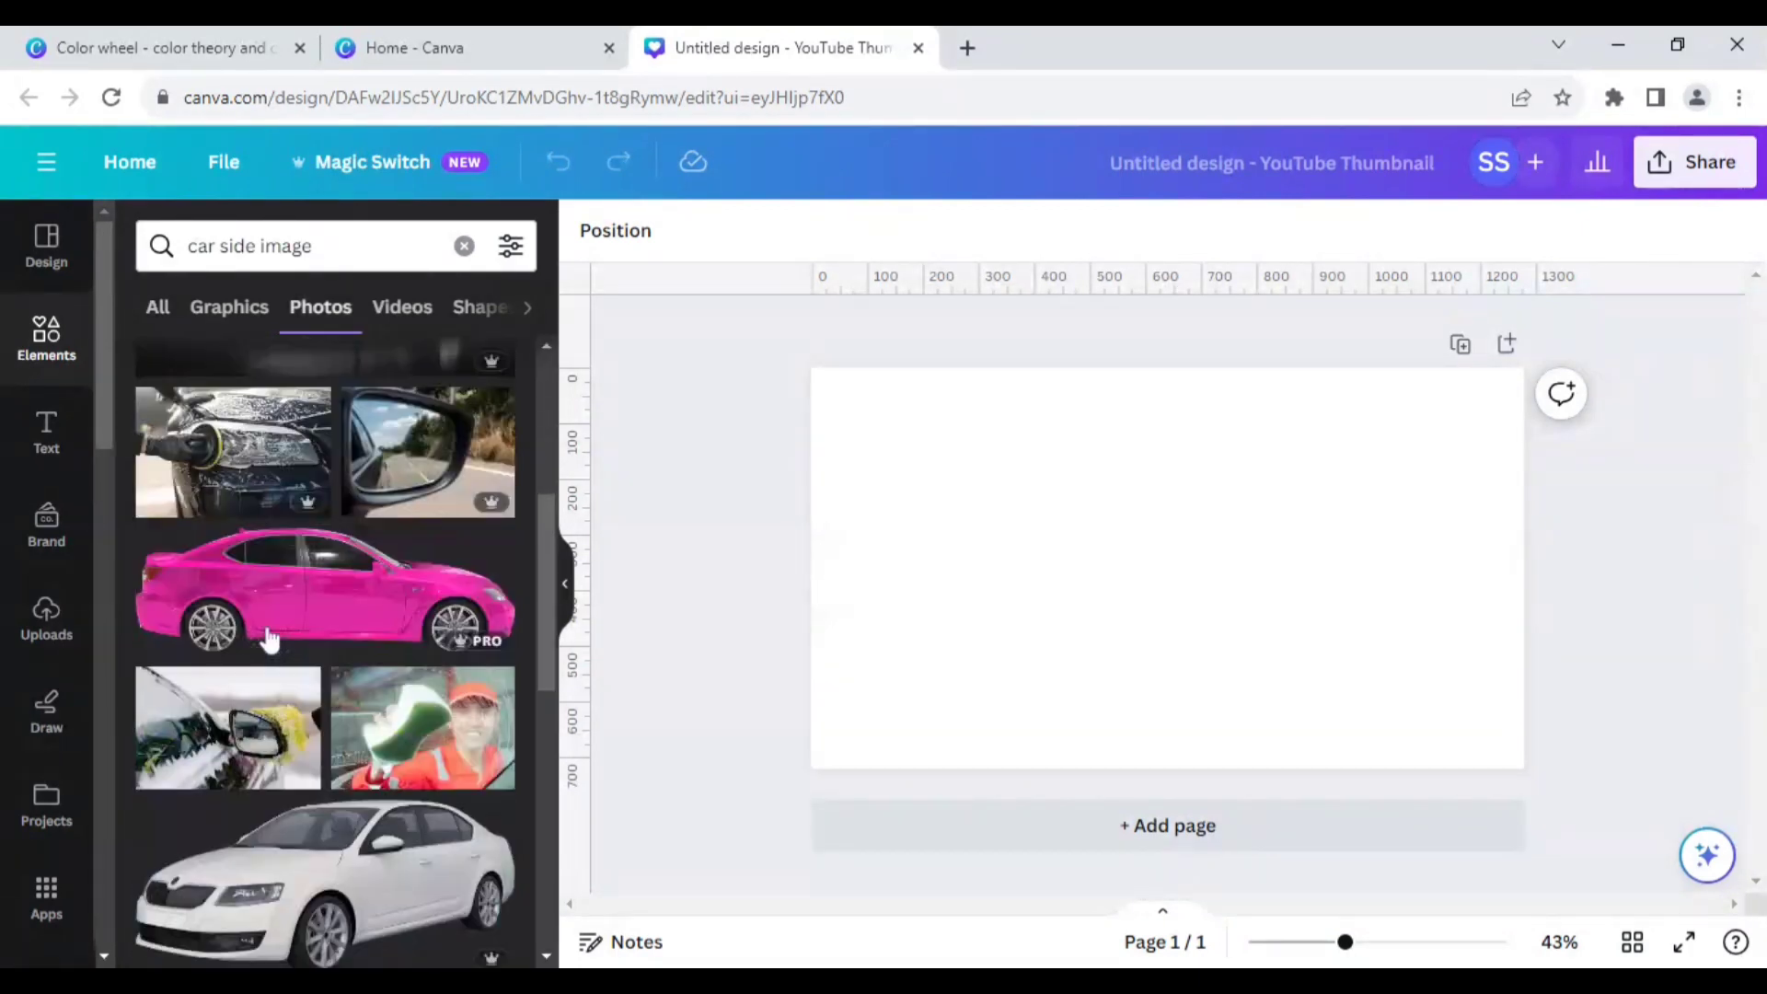
{"action": "scroll", "coordinate": [268, 636], "scroll_direction": "down", "scroll_amount": 3}
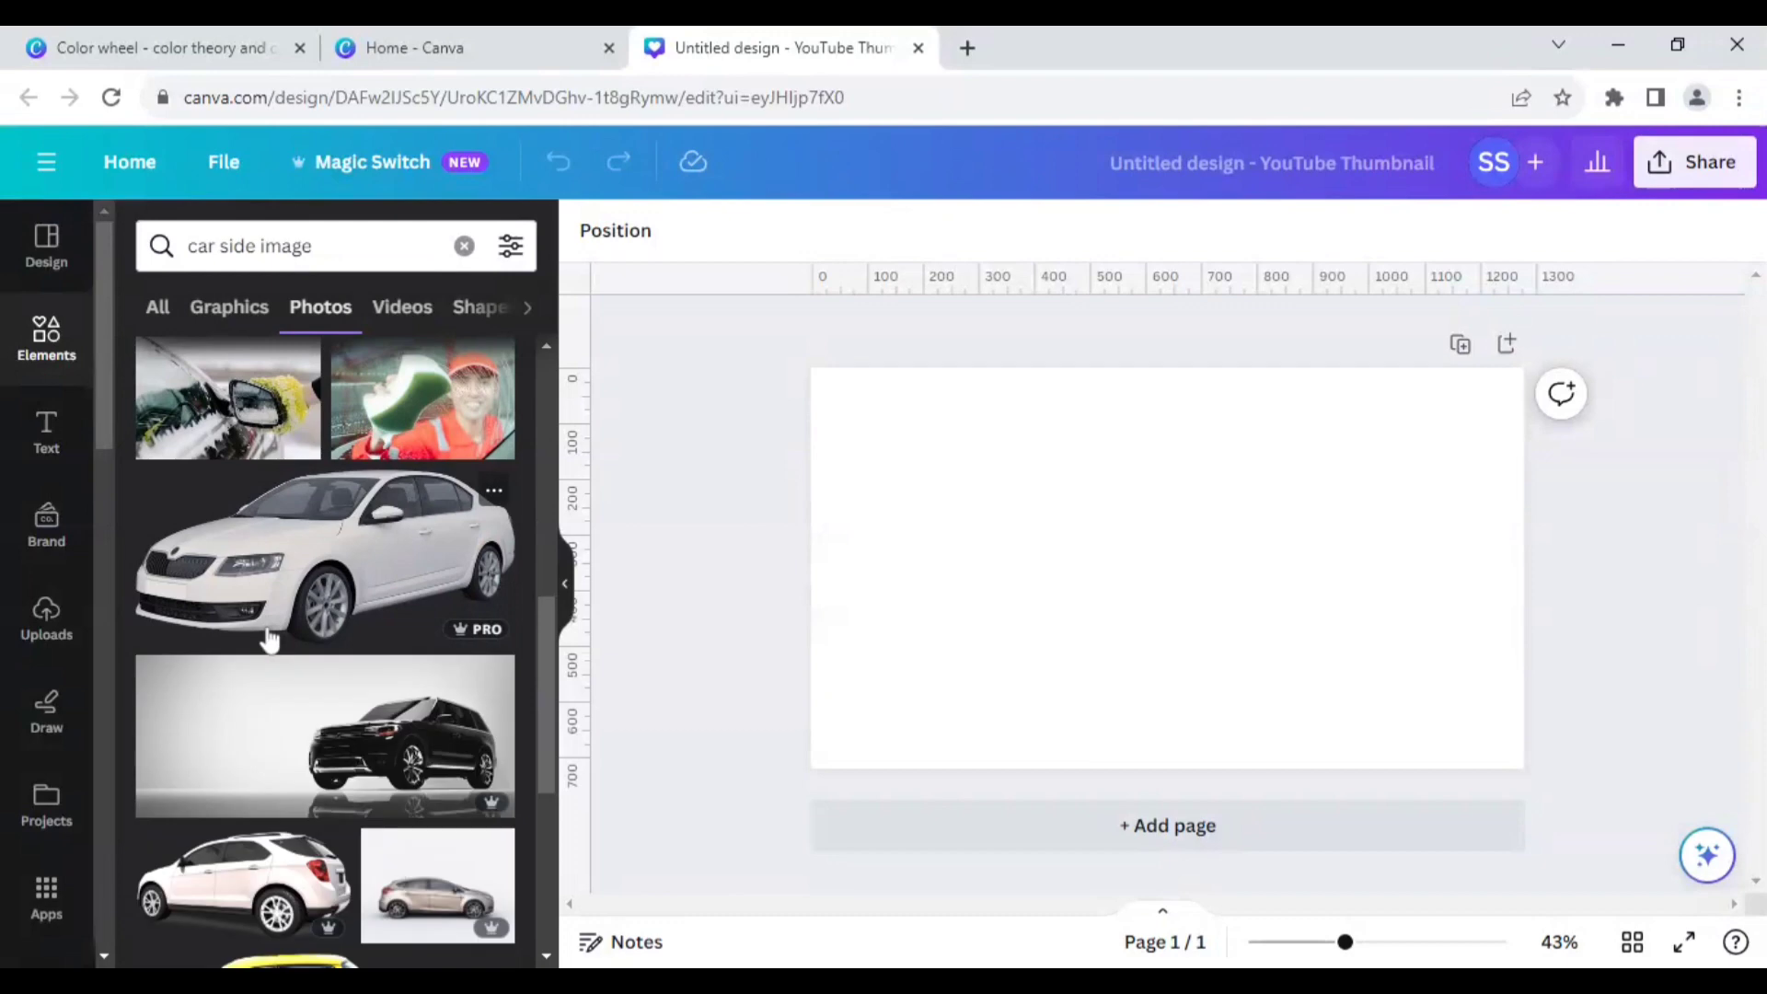
{"action": "scroll", "coordinate": [268, 637], "scroll_direction": "down", "scroll_amount": 3}
{"action": "scroll", "coordinate": [266, 638], "scroll_direction": "down", "scroll_amount": 3}
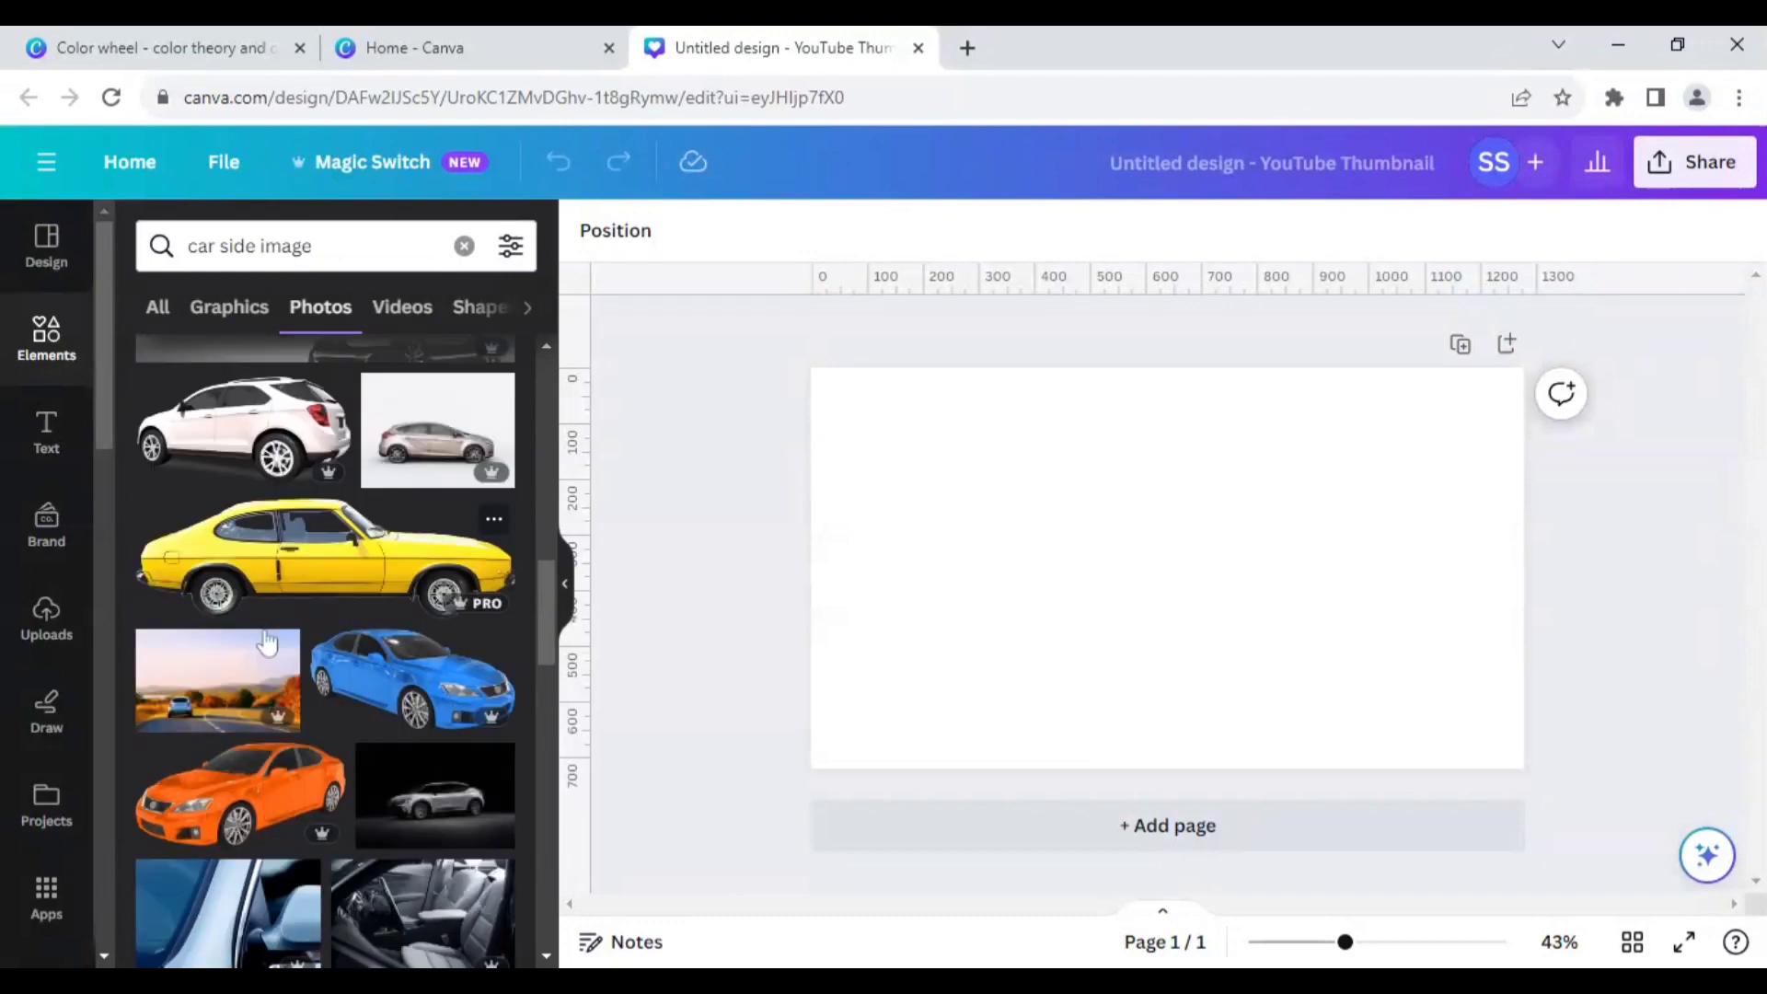
{"action": "scroll", "coordinate": [267, 640], "scroll_direction": "down", "scroll_amount": 7}
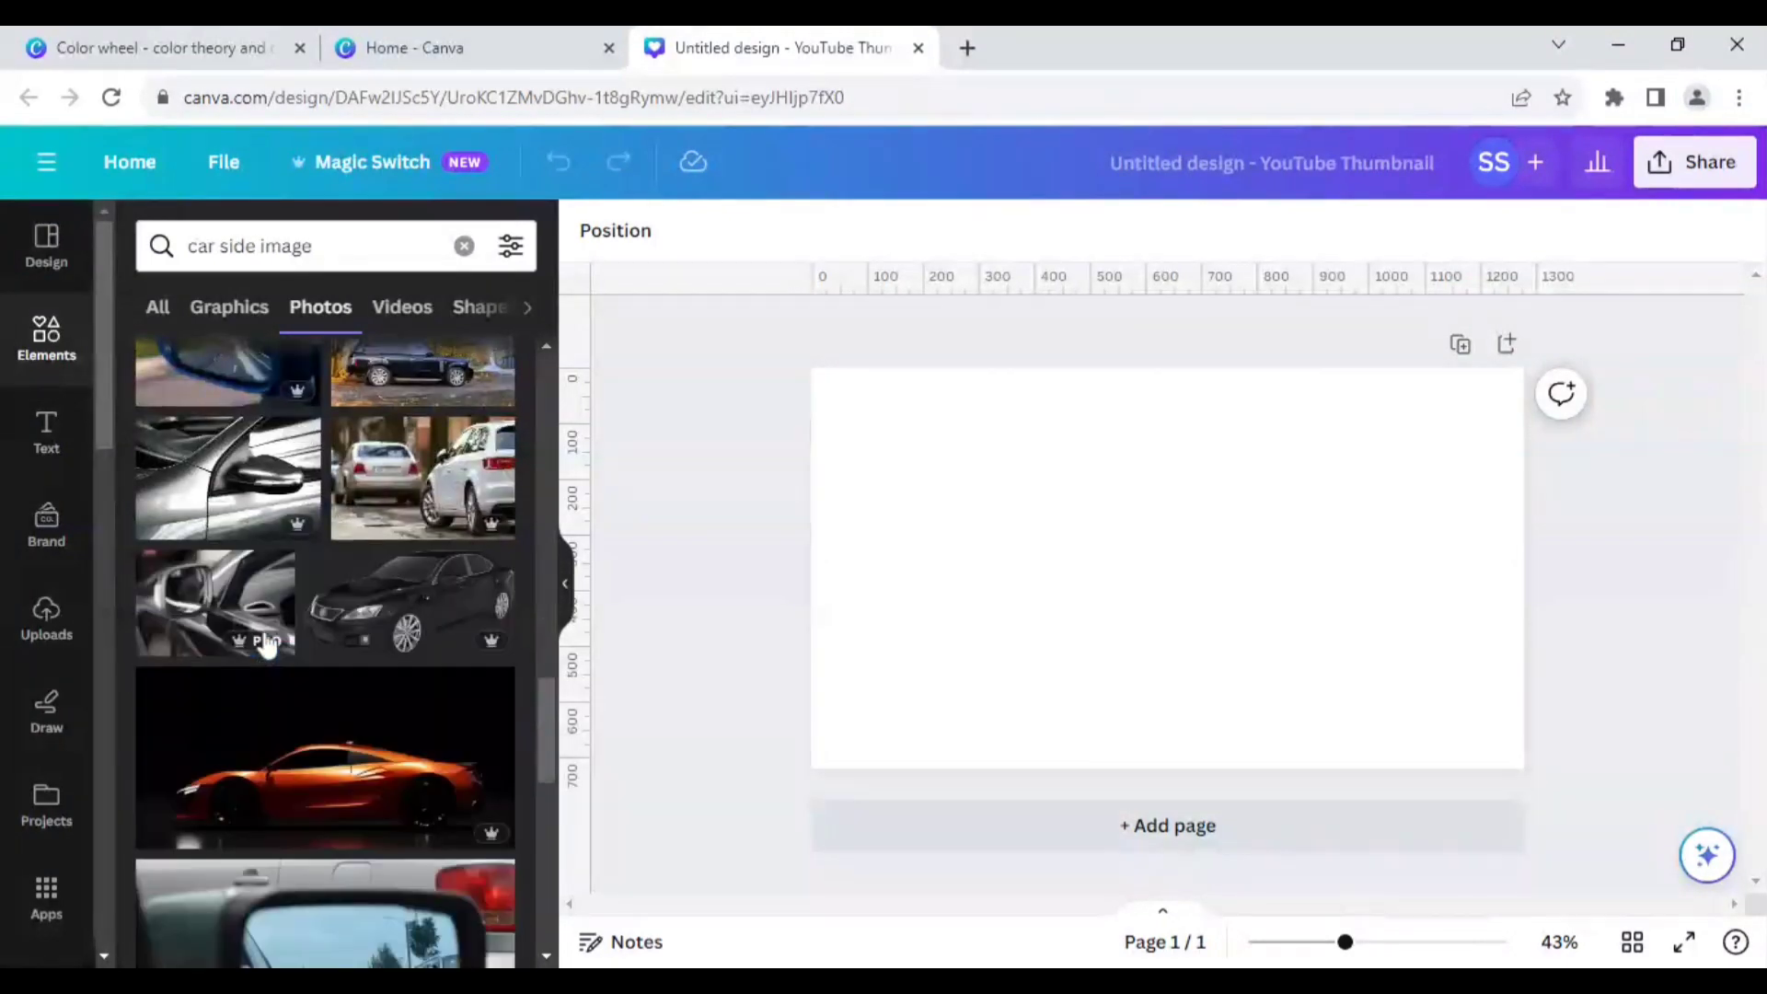
{"action": "scroll", "coordinate": [276, 653], "scroll_direction": "down", "scroll_amount": 2}
{"action": "left_click", "coordinate": [296, 671]}
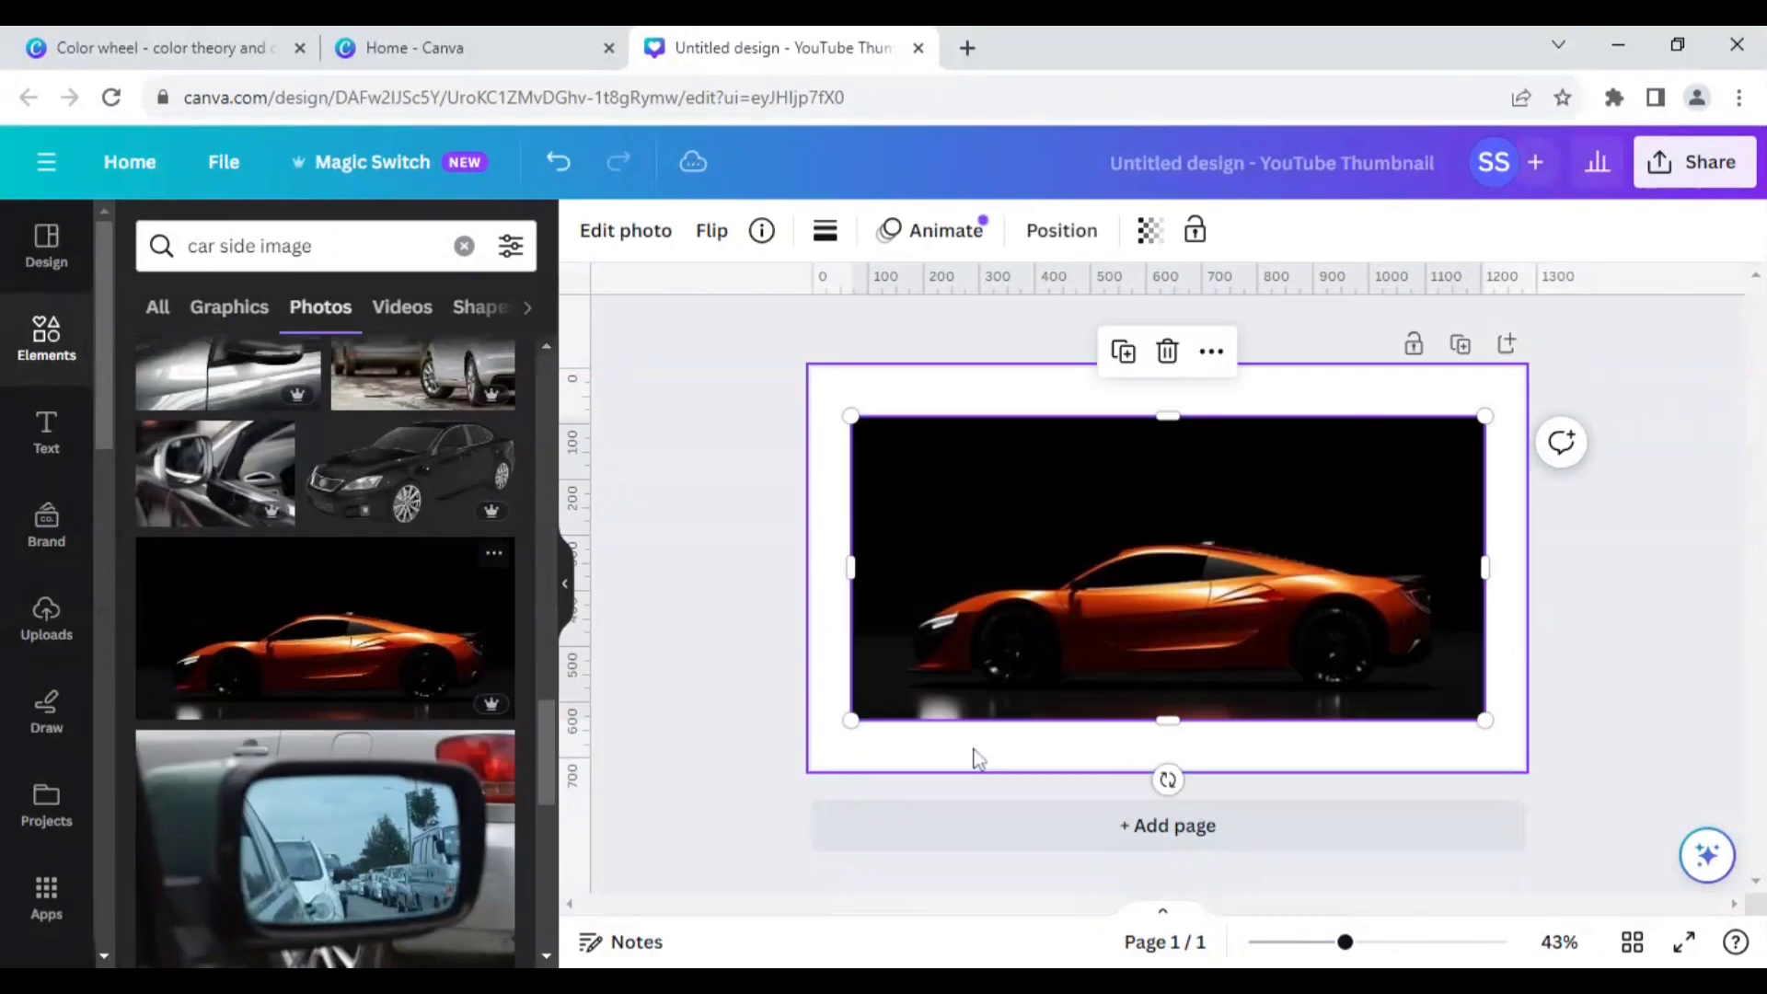
{"action": "right_click", "coordinate": [1130, 644]}
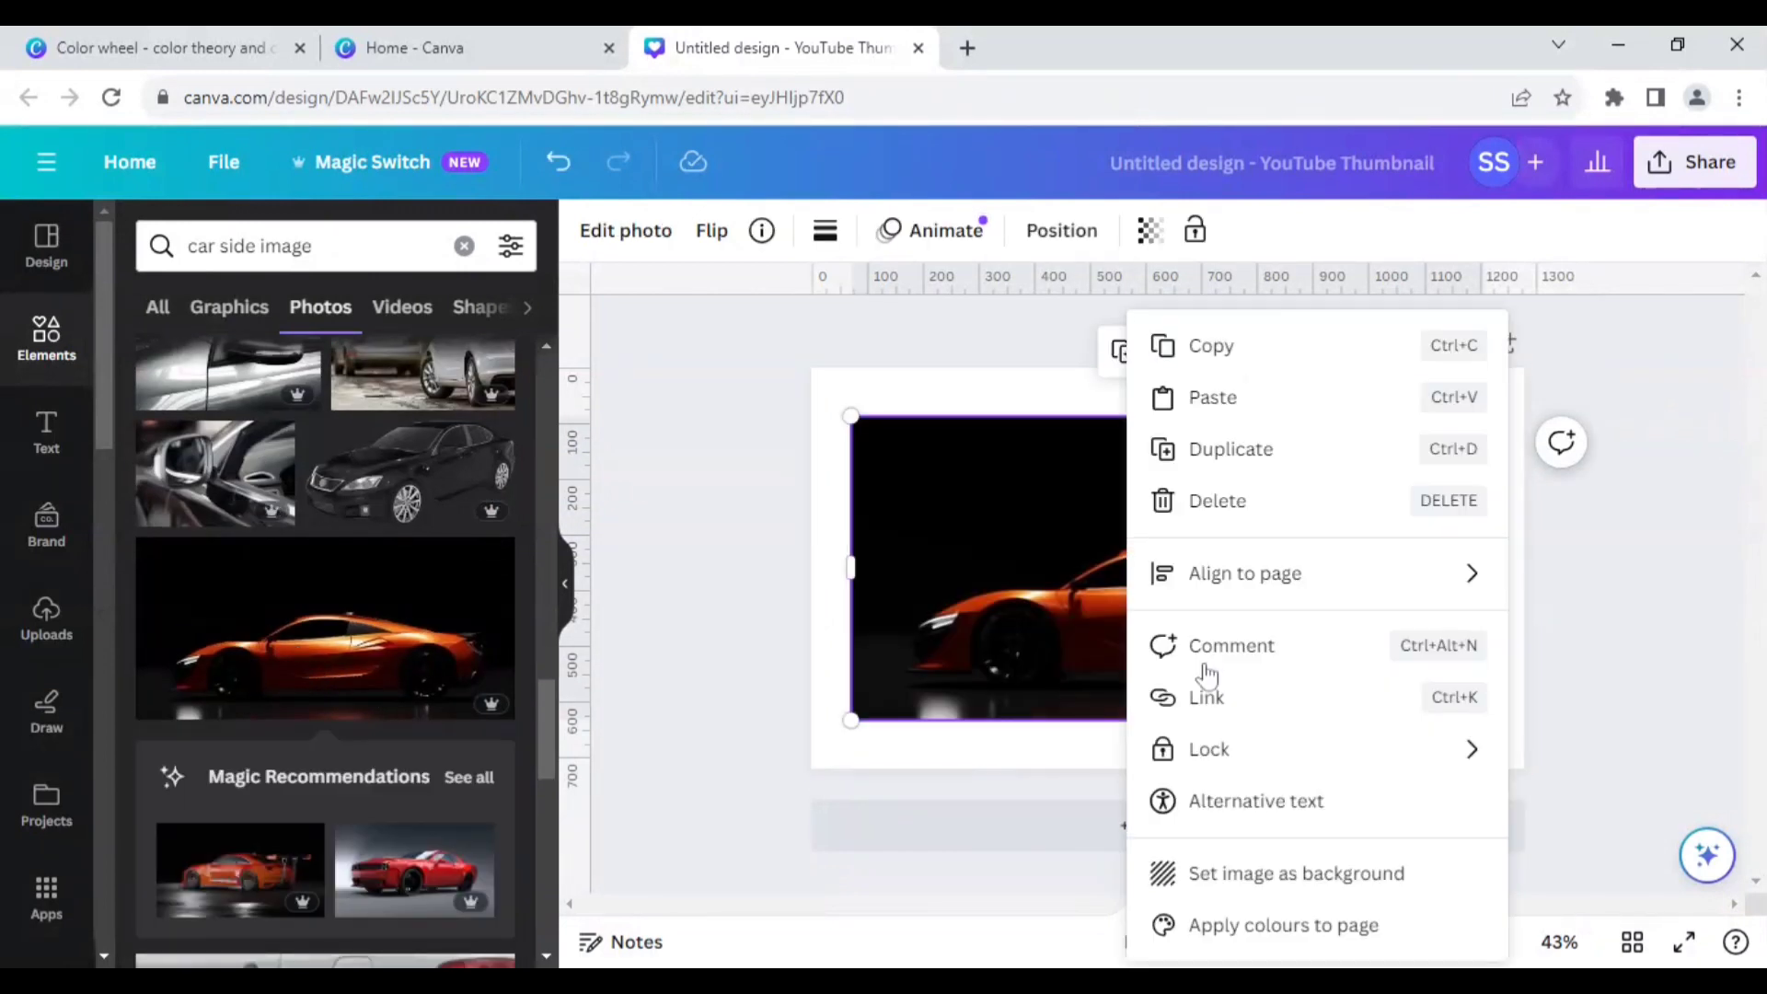
{"action": "left_click", "coordinate": [1250, 883]}
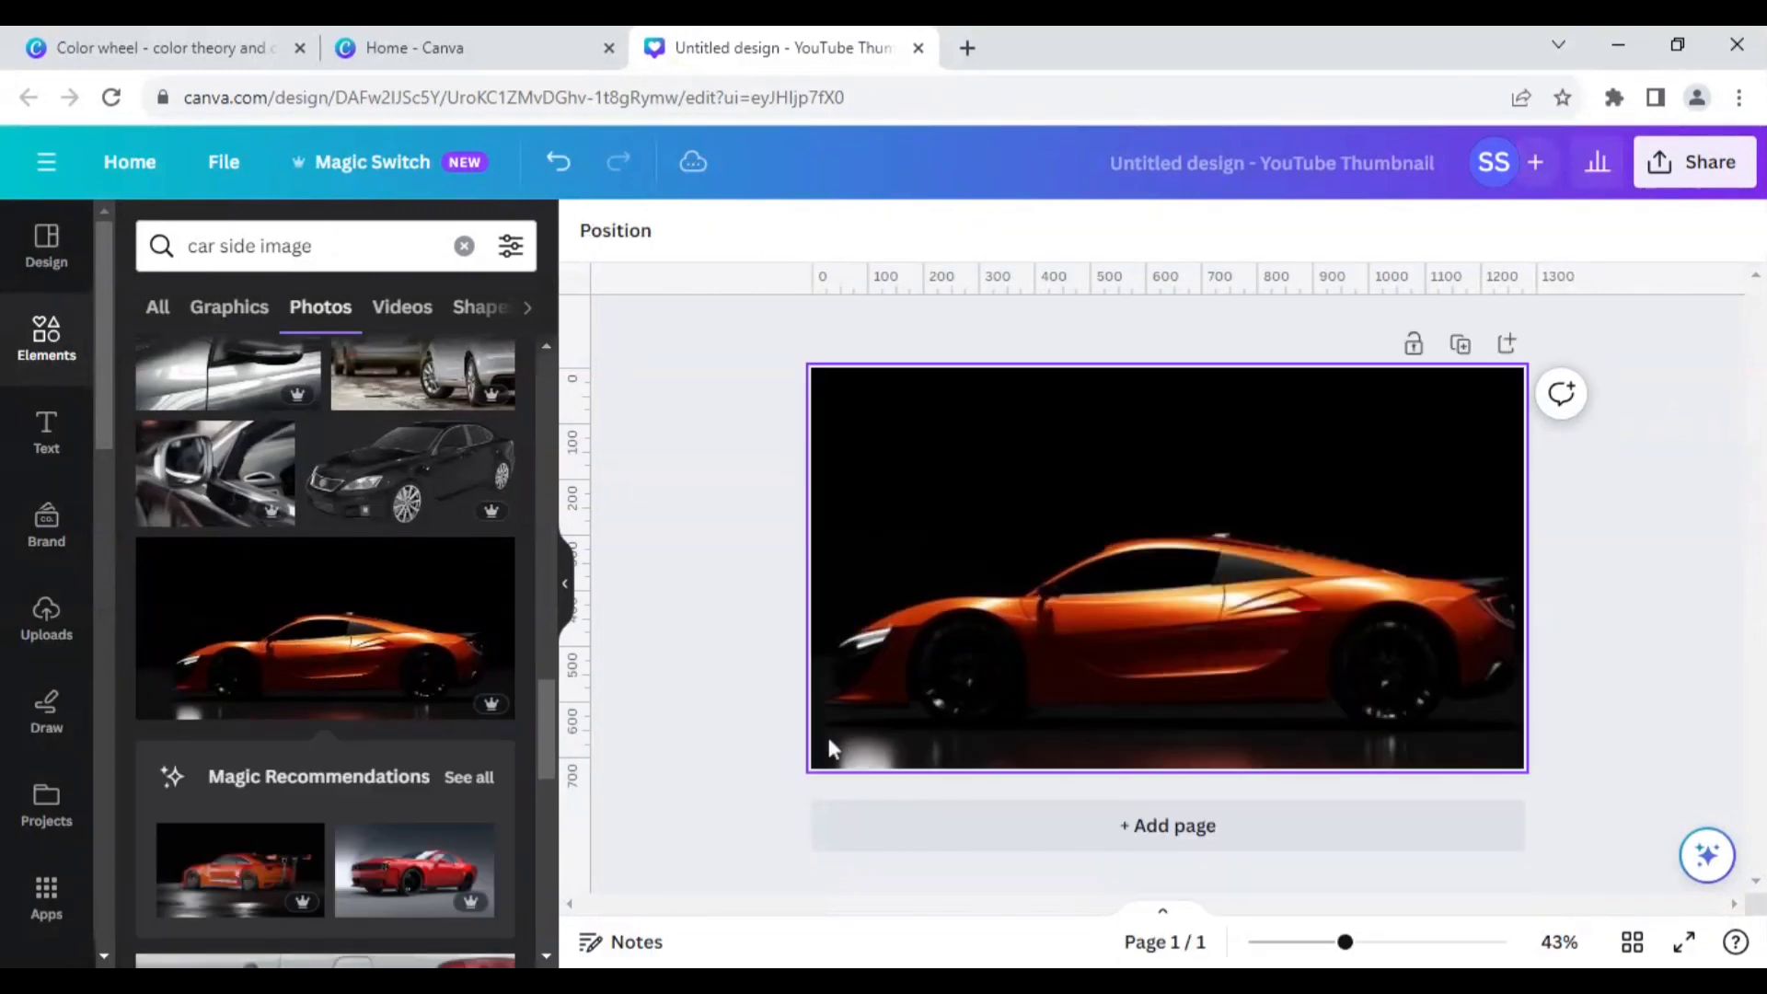
Step: Open the Edit photo panel for the orange car background, leaving its crop unchanged
{"action": "left_click", "coordinate": [1081, 564]}
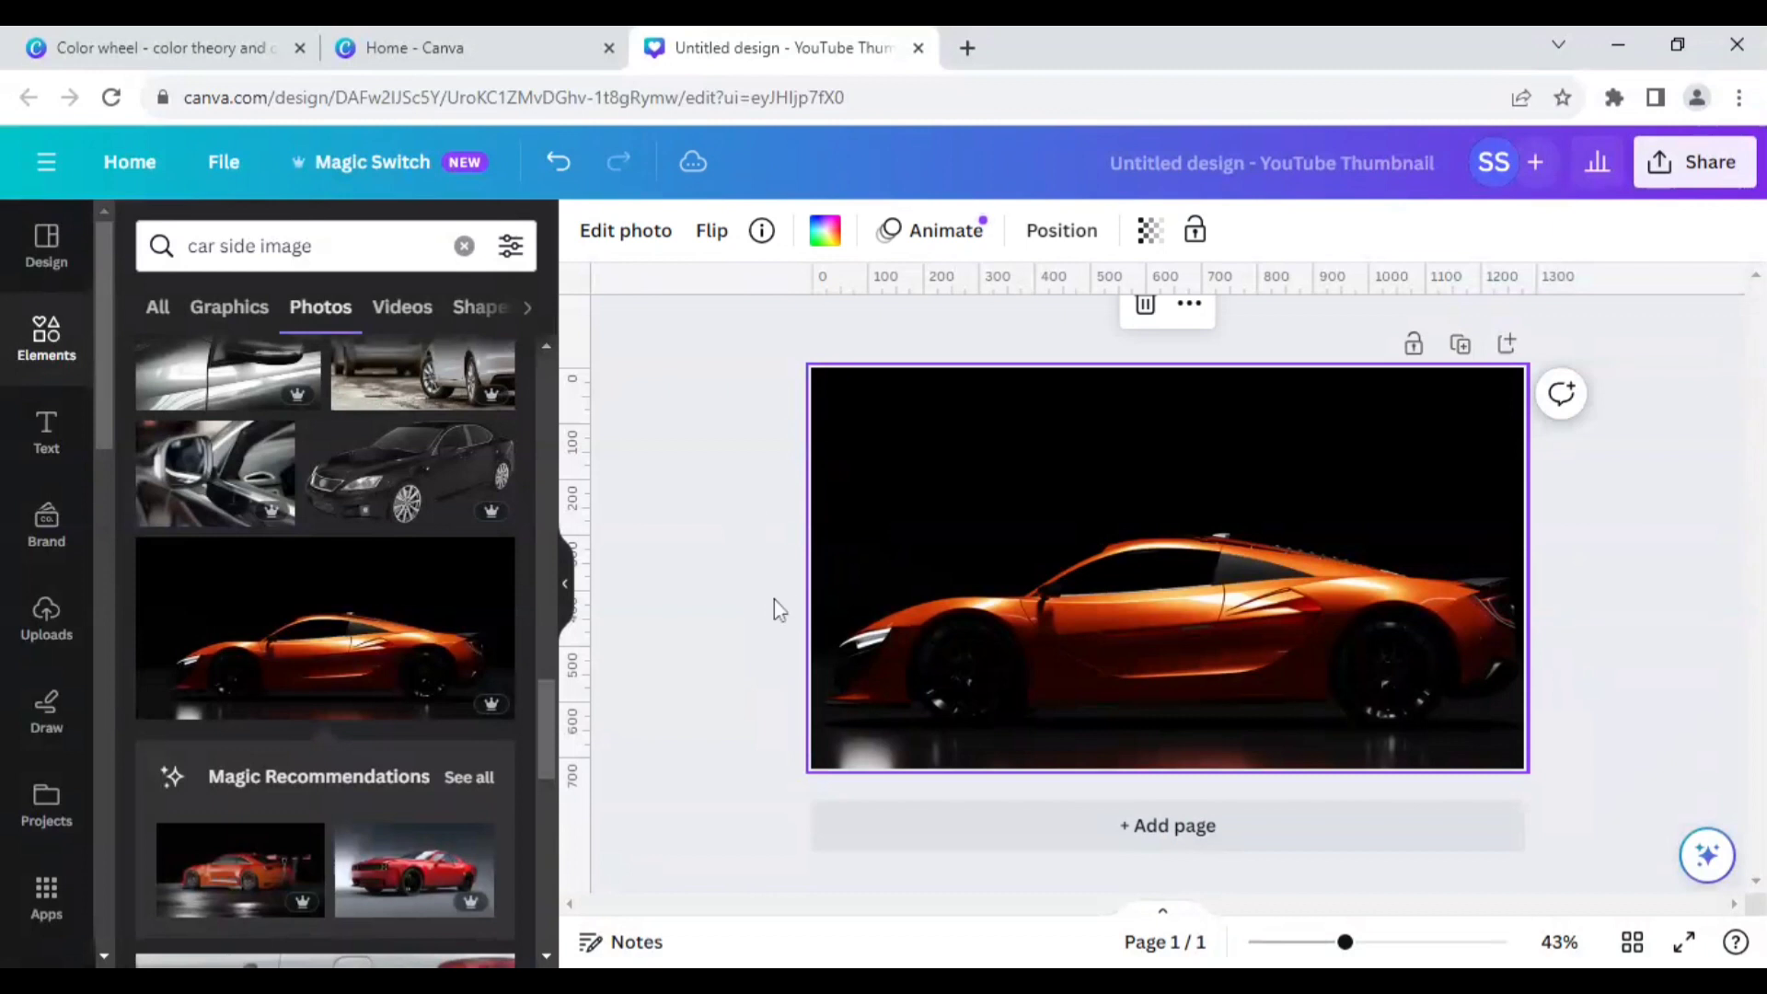
{"action": "left_click", "coordinate": [622, 237]}
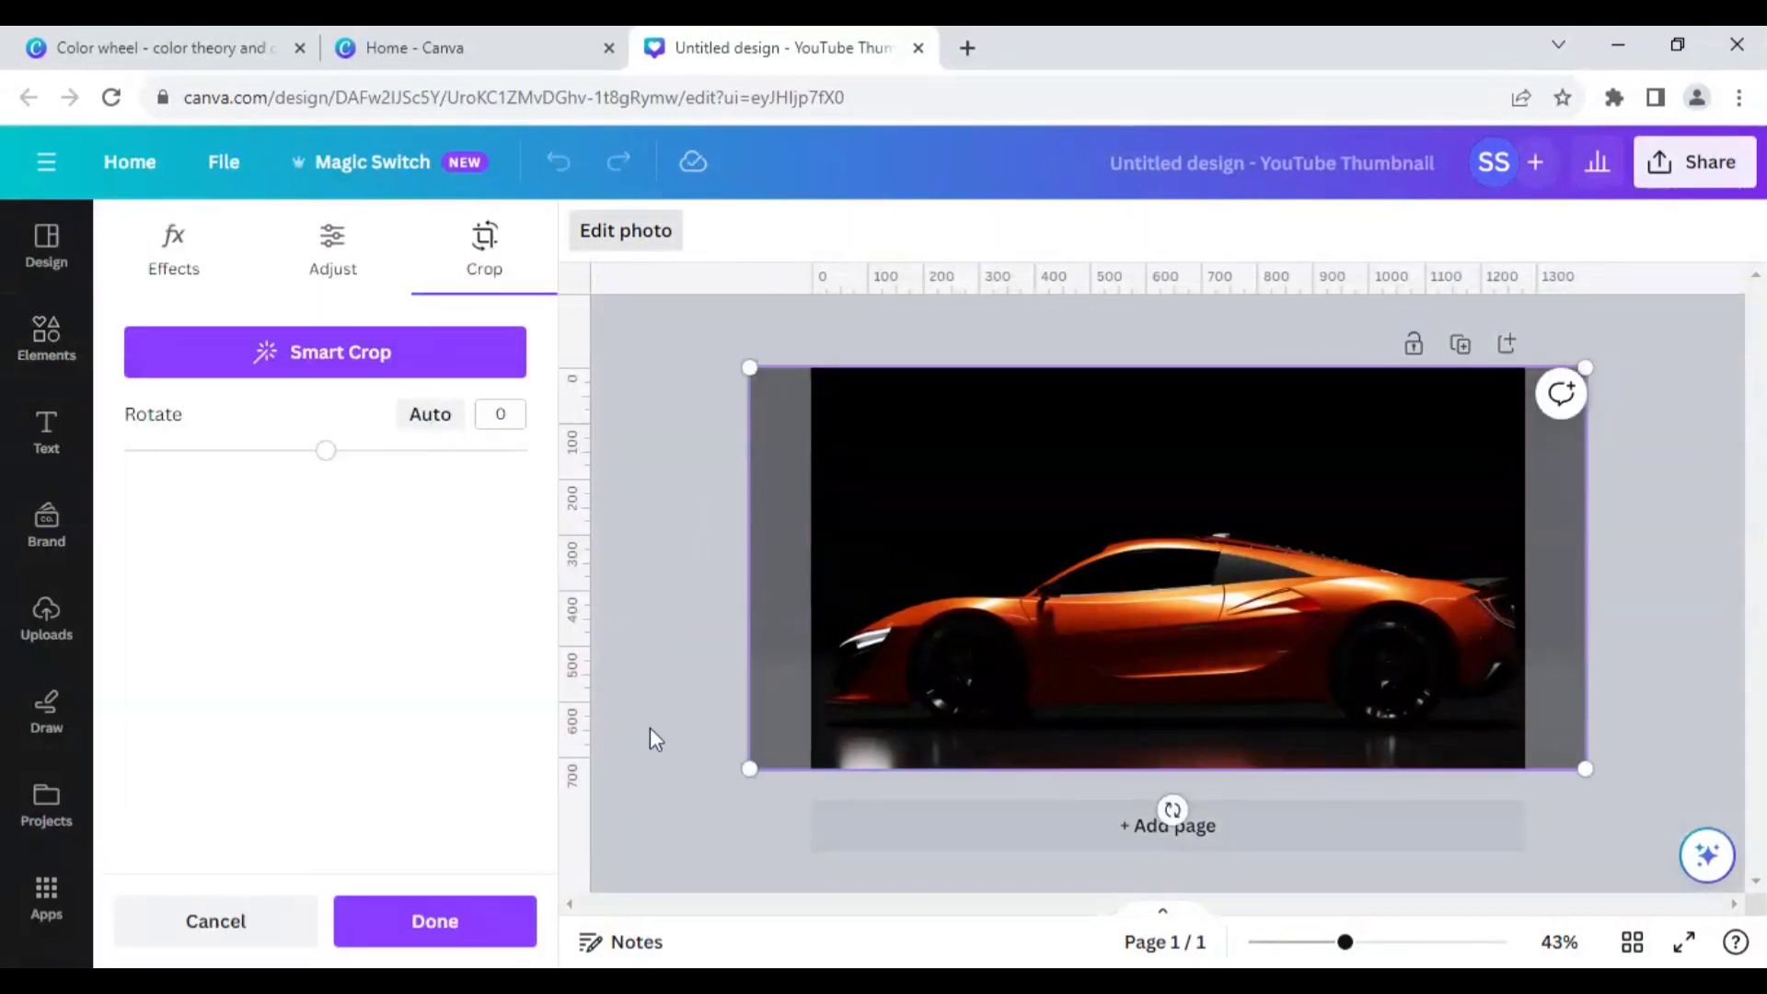
{"action": "left_click", "coordinate": [679, 612]}
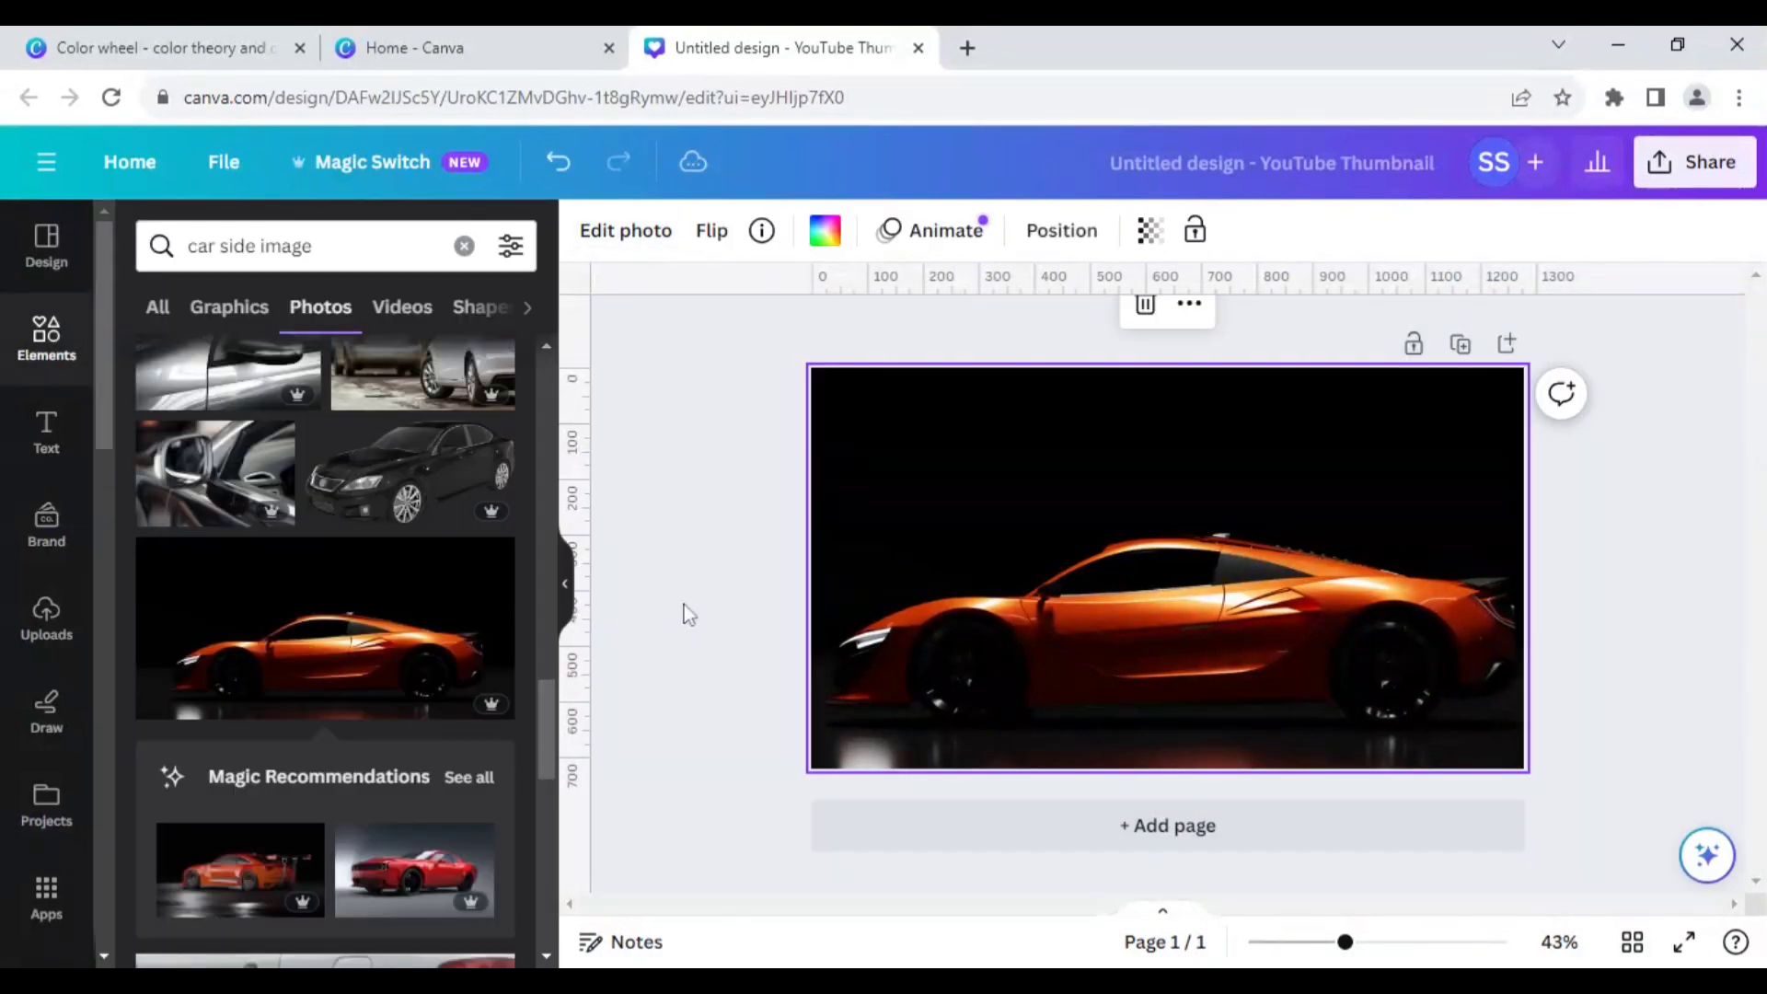
{"action": "left_click", "coordinate": [635, 241]}
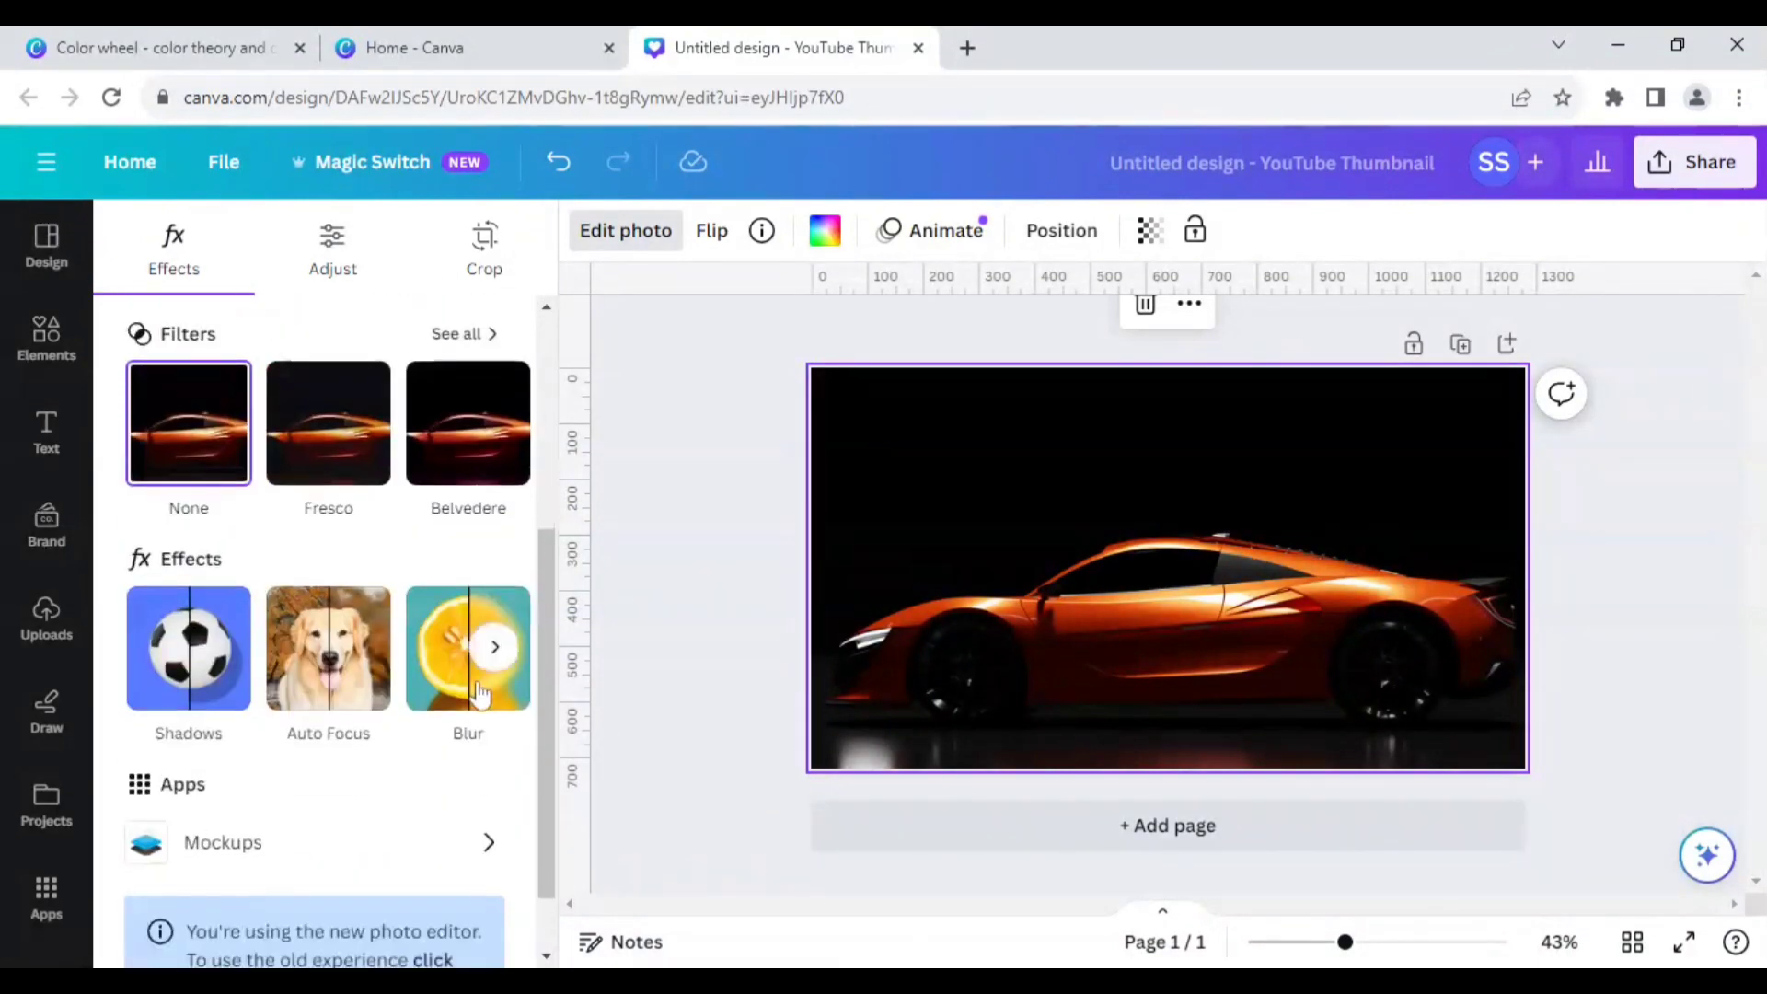
{"action": "scroll", "coordinate": [446, 847], "scroll_direction": "down", "scroll_amount": 1}
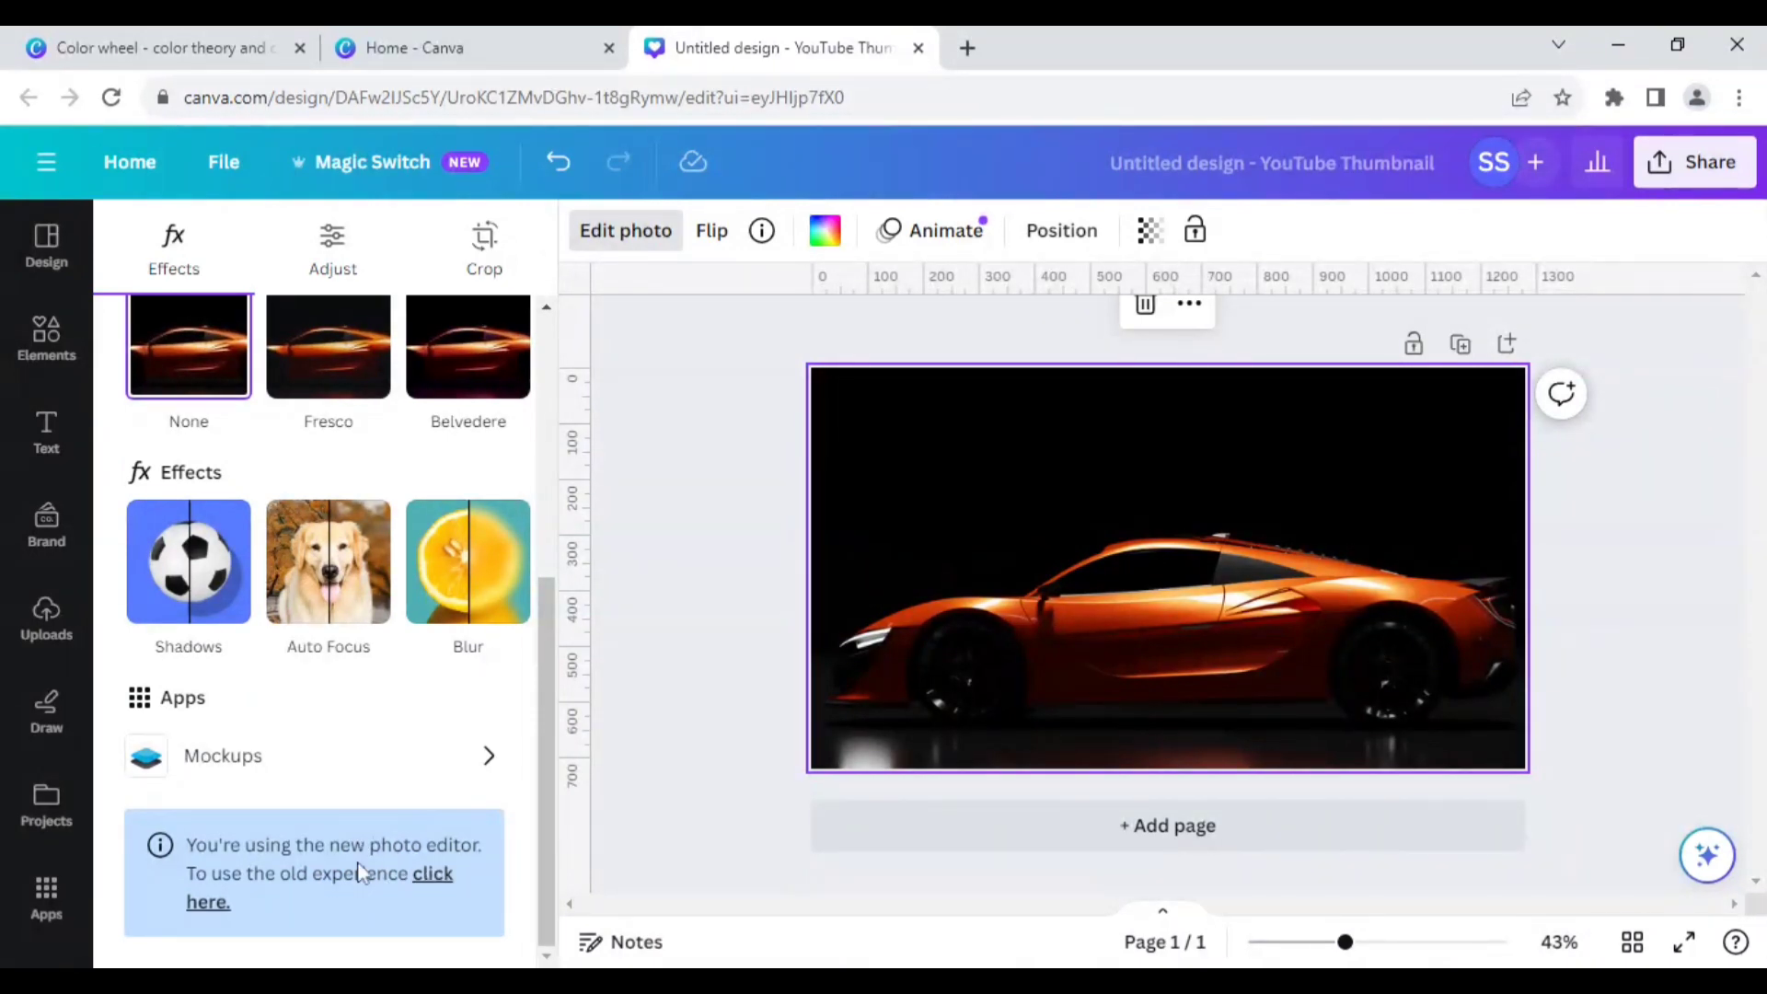
{"action": "scroll", "coordinate": [387, 795], "scroll_direction": "up", "scroll_amount": 5}
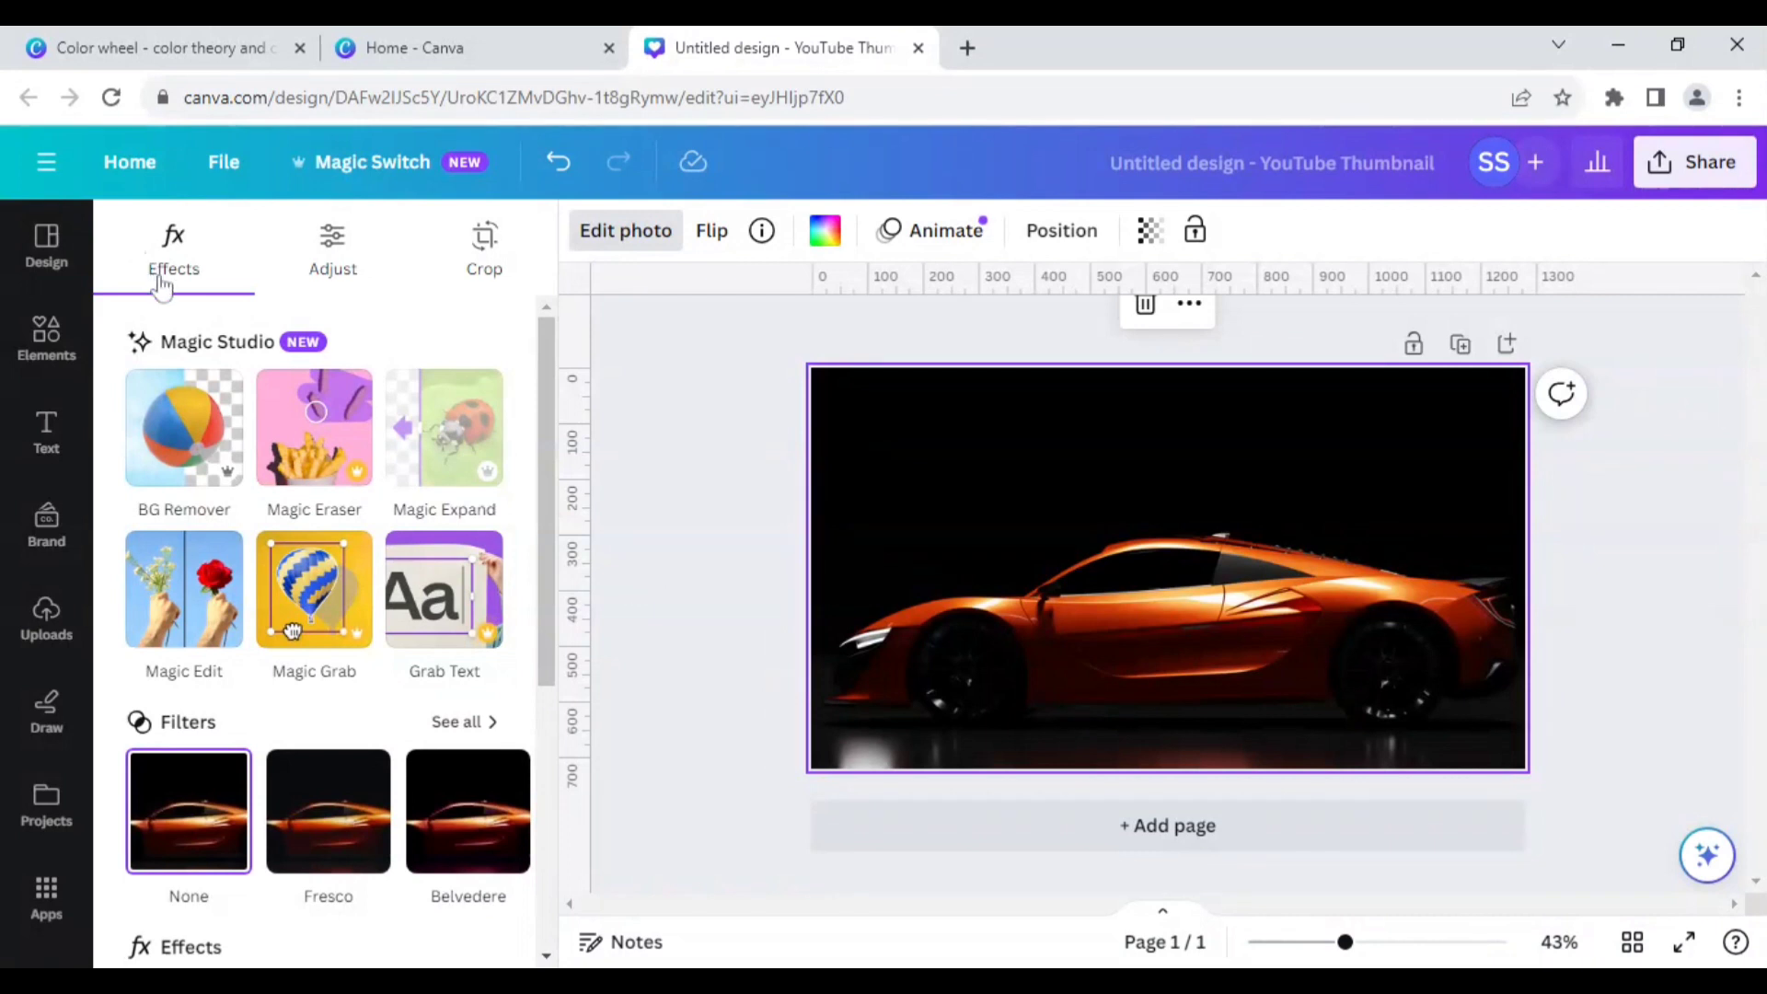
Step: Show the Adjust settings down to the black, rust and orange Colour edit swatches
{"action": "left_click", "coordinate": [336, 270]}
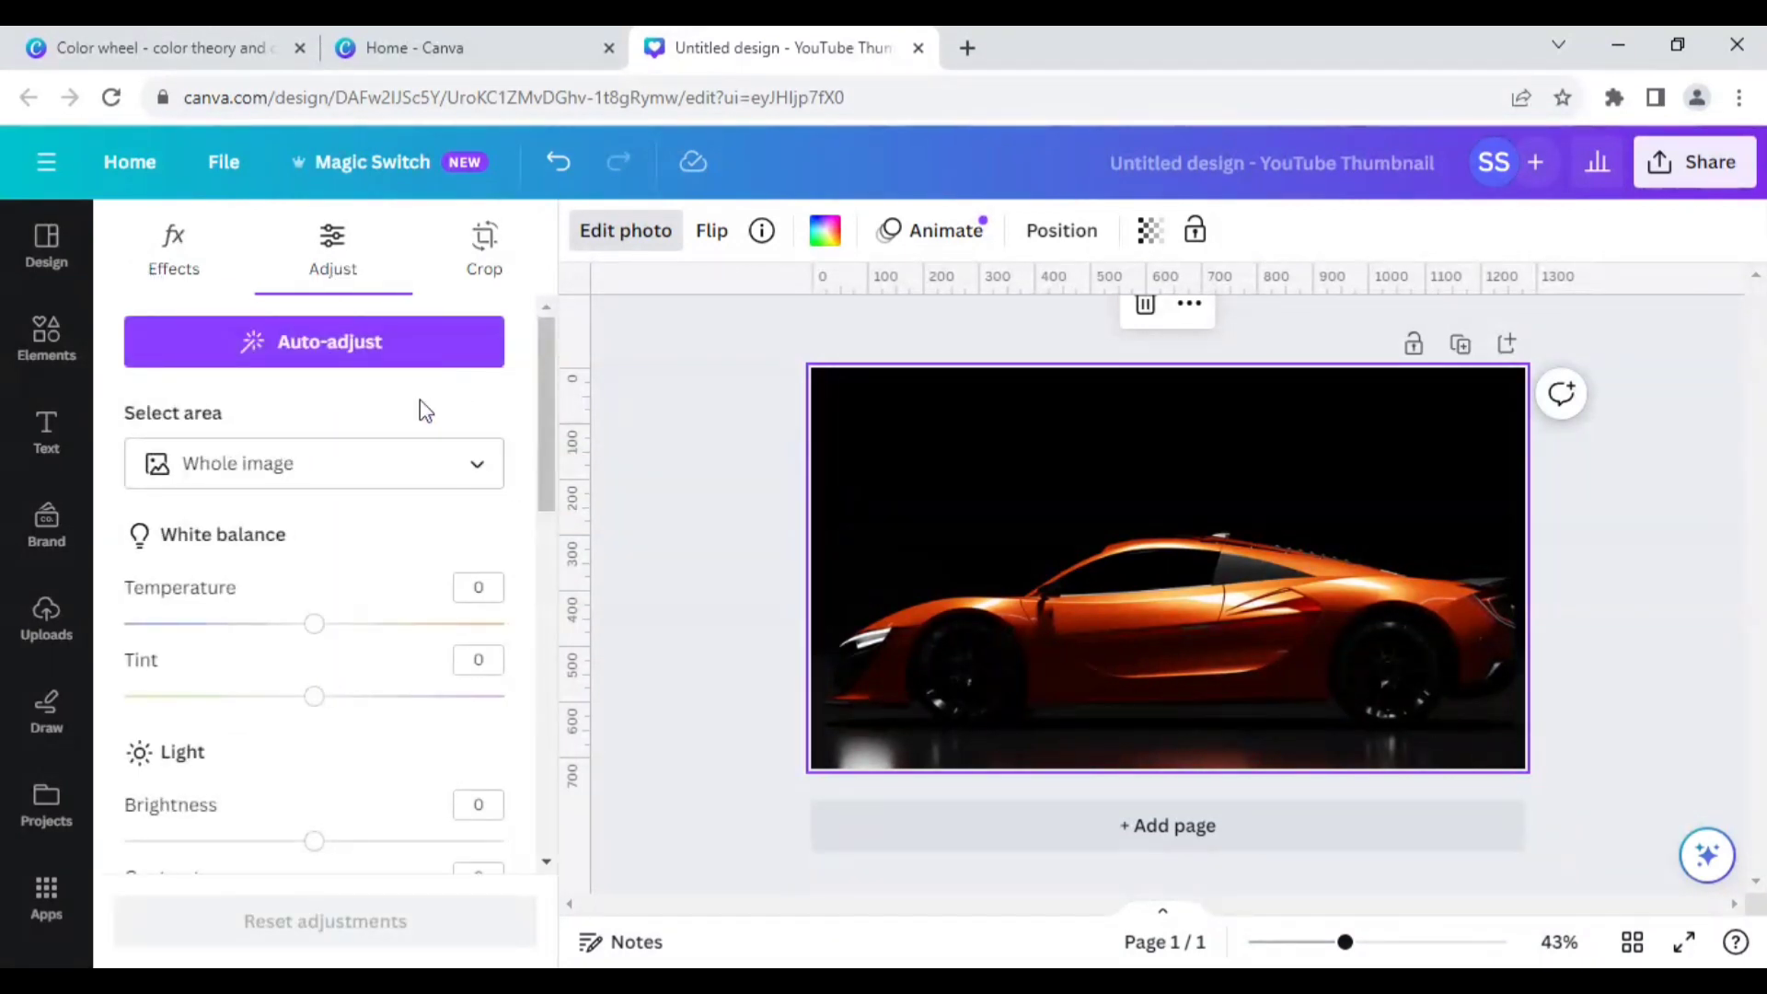
{"action": "scroll", "coordinate": [391, 410], "scroll_direction": "down", "scroll_amount": 10}
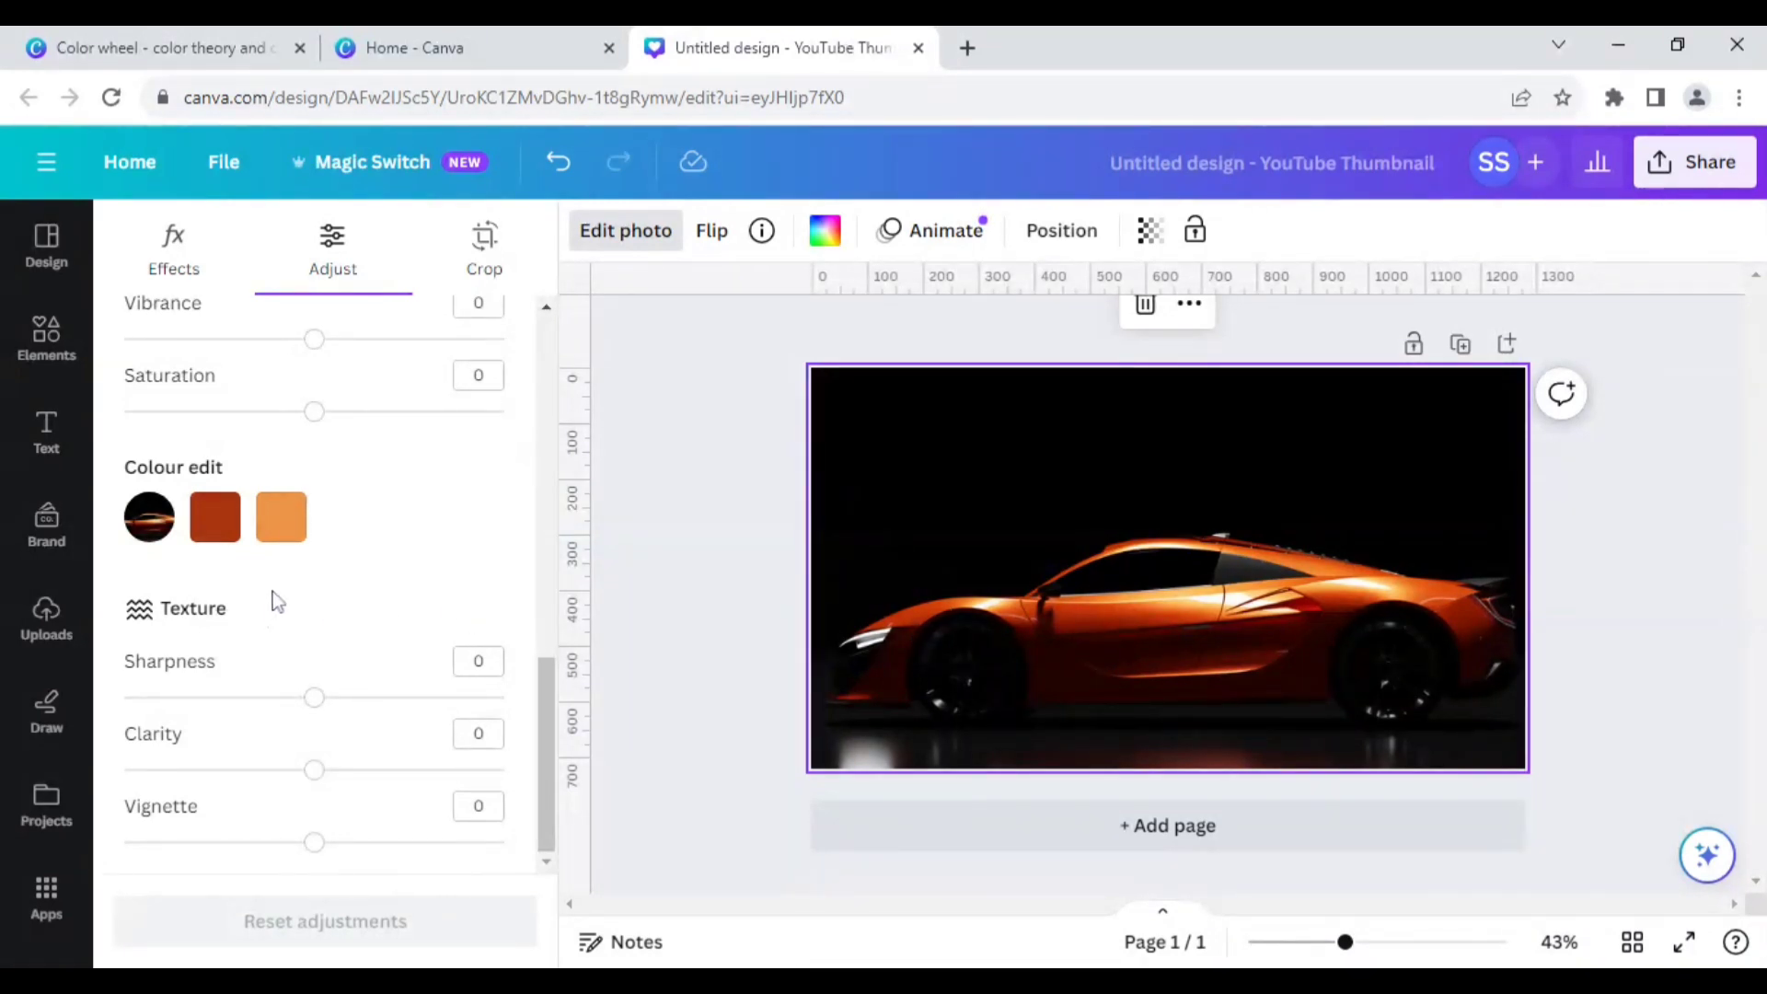
Step: Select the rust #a93610 swatch and try green and teal hues on the car body
{"action": "left_click", "coordinate": [216, 526]}
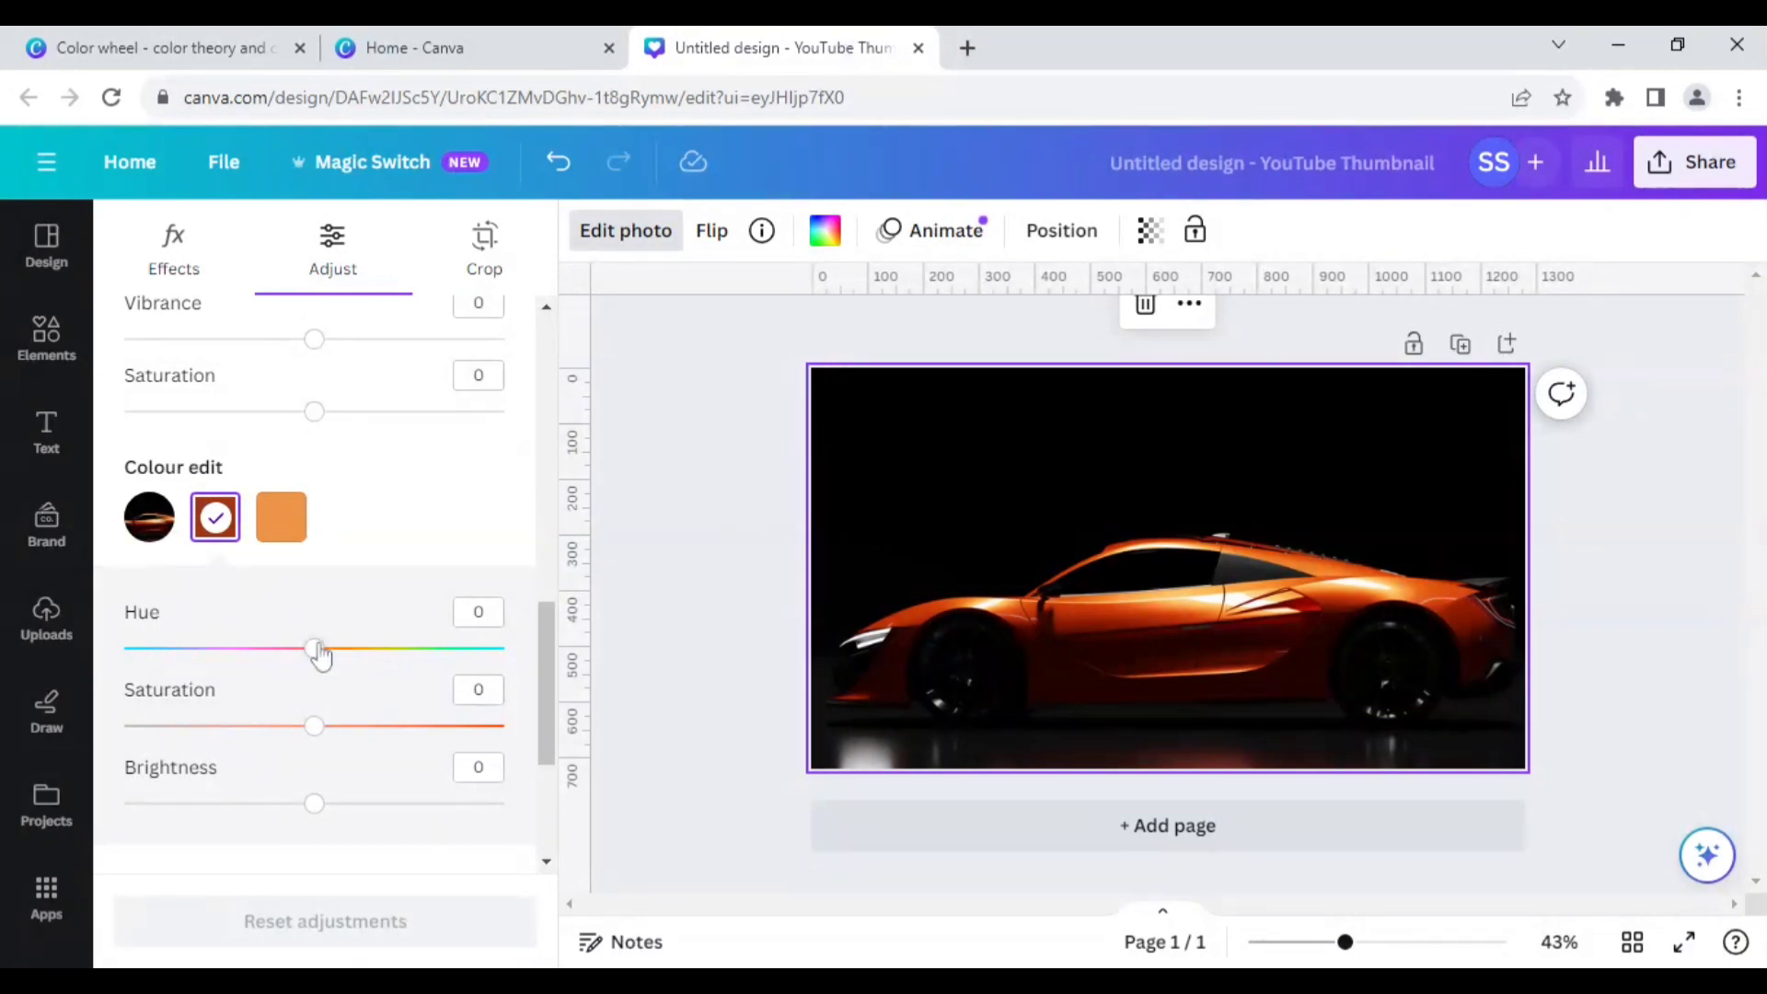
{"action": "left_click_drag", "start_coordinate": [320, 655], "coordinate": [434, 665]}
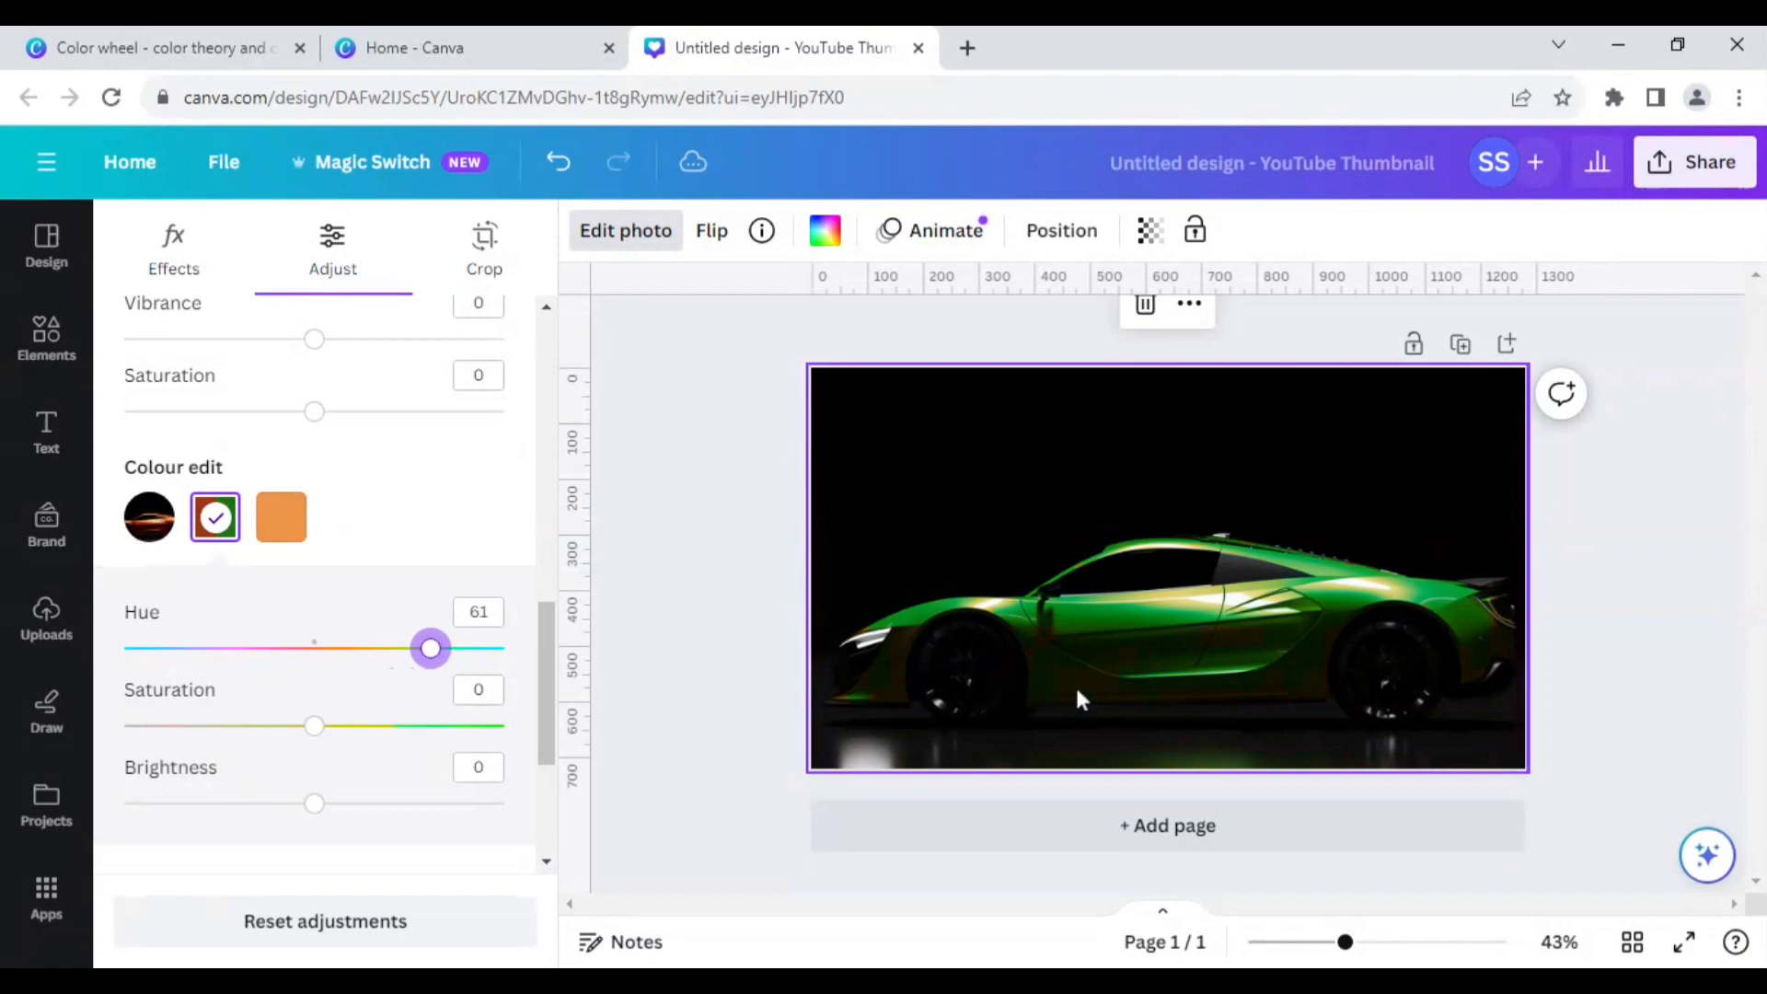
{"action": "left_click_drag", "start_coordinate": [438, 654], "coordinate": [511, 658]}
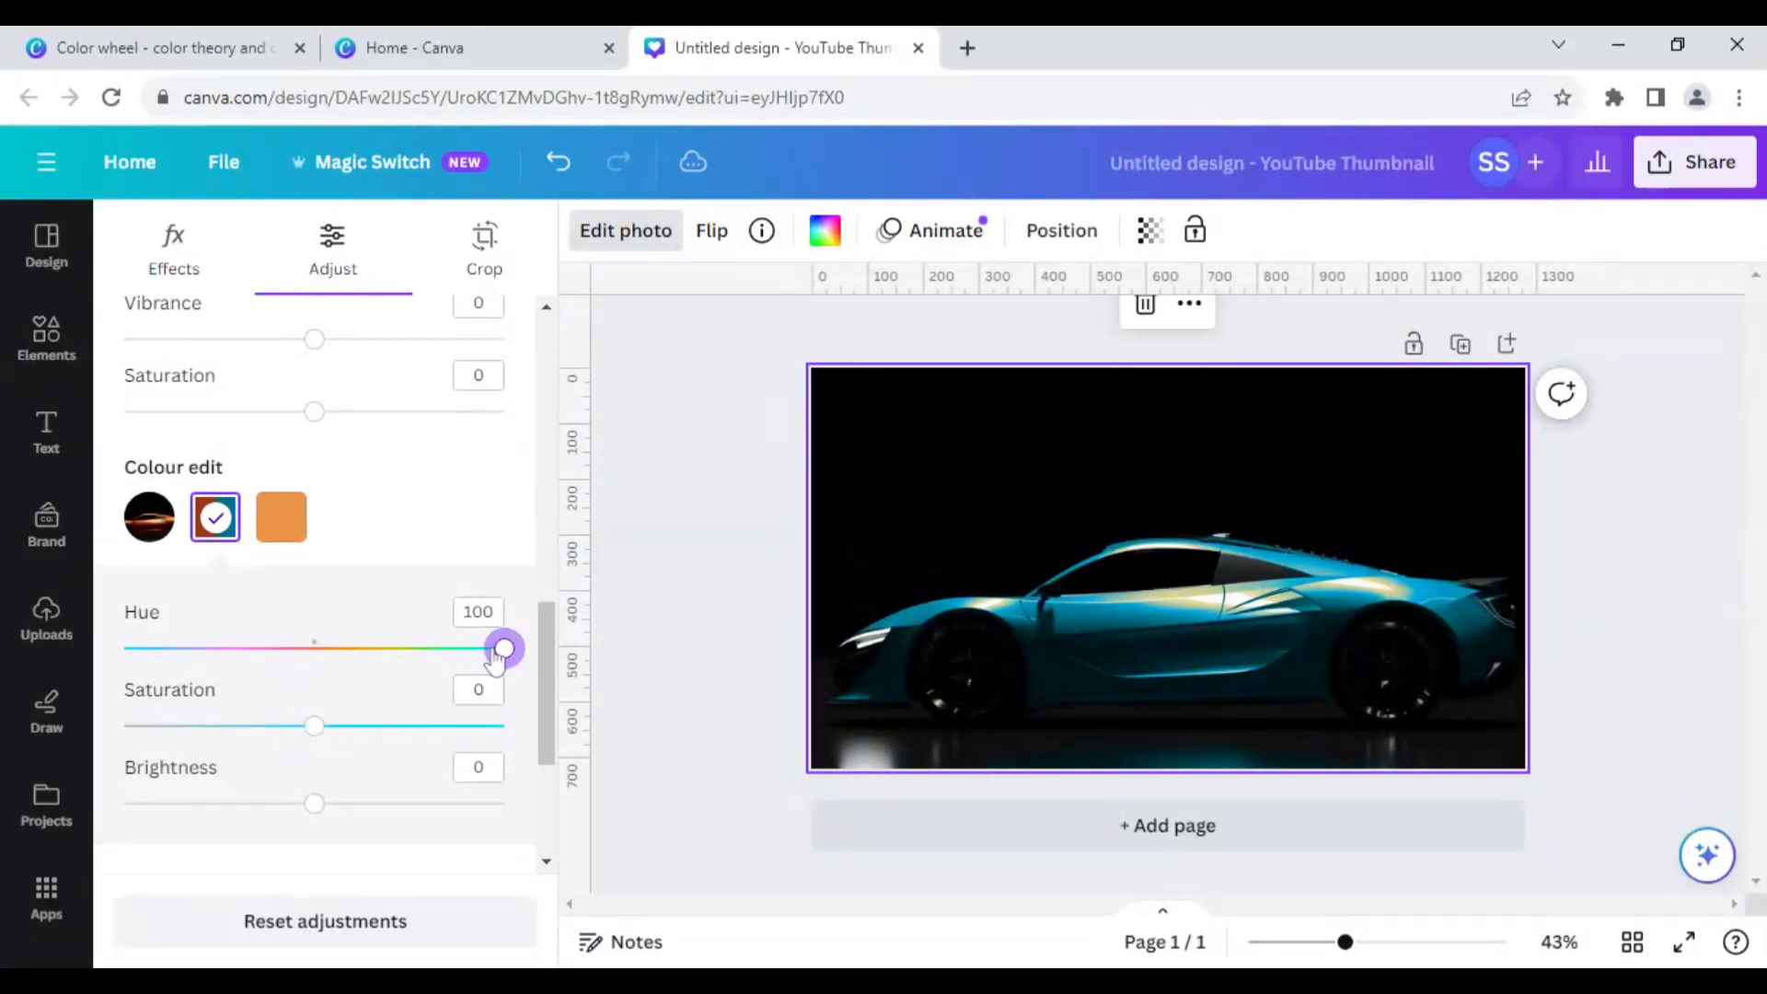
{"action": "left_click_drag", "start_coordinate": [458, 664], "coordinate": [225, 671]}
{"action": "key", "text": "ctrl+z"}
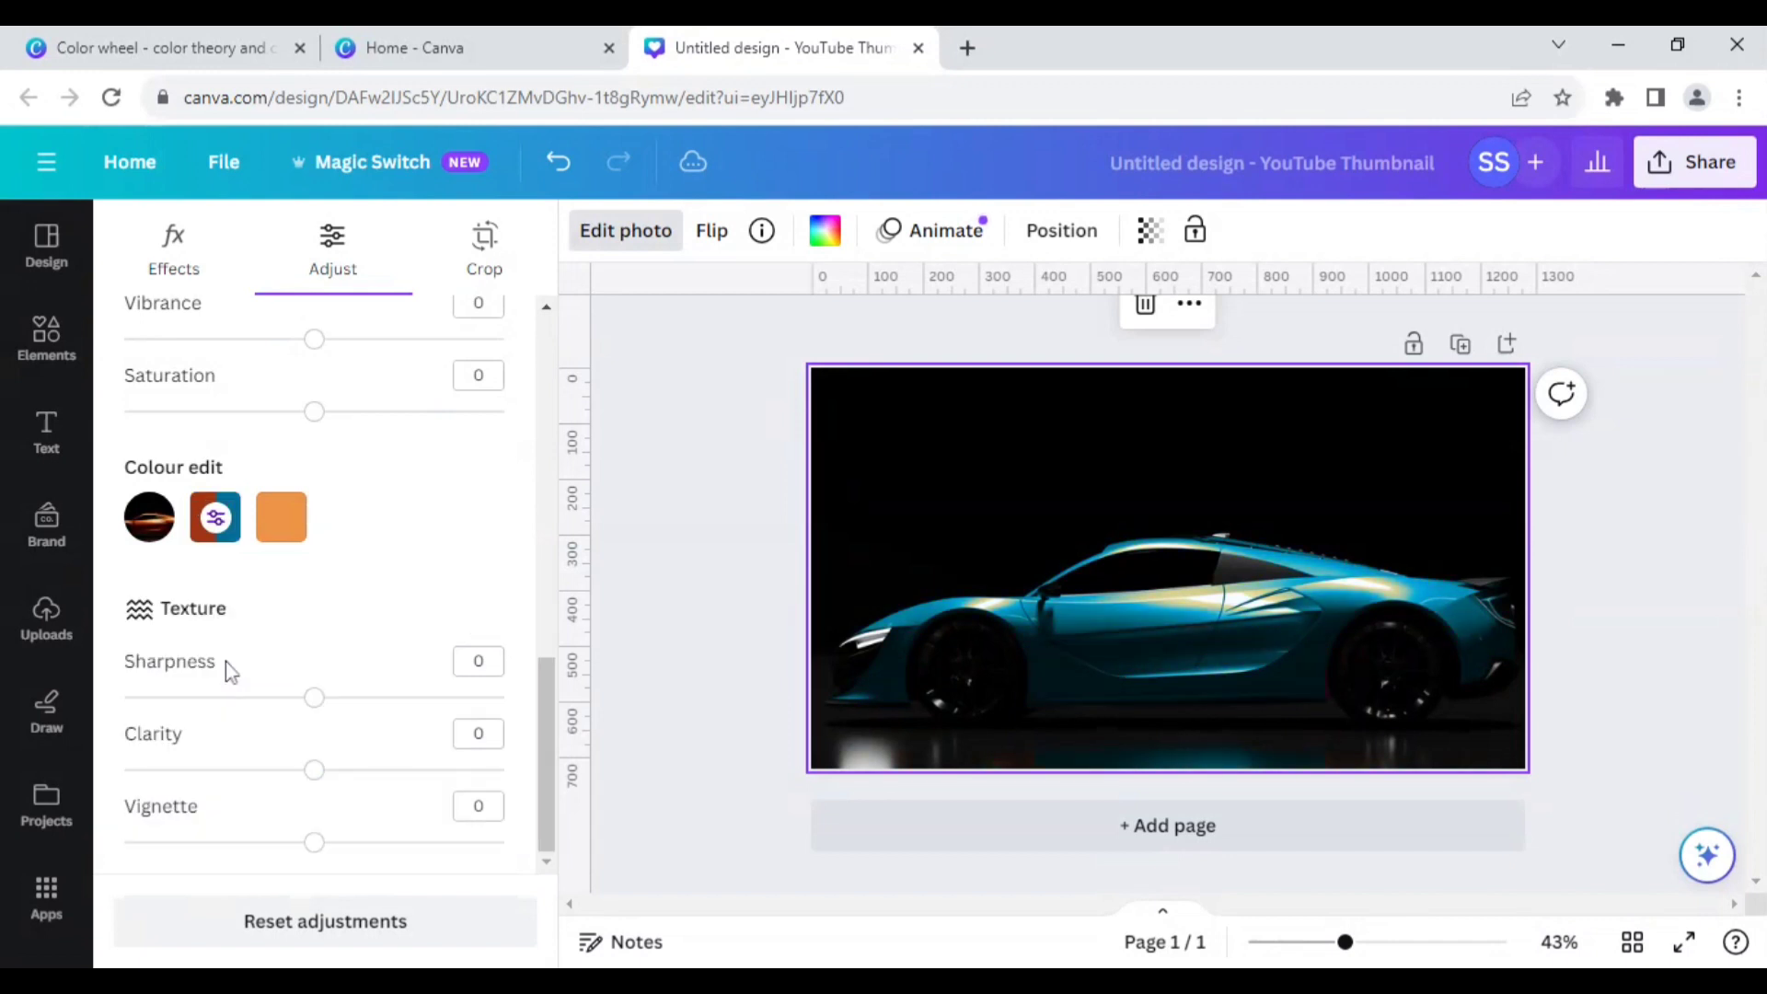
Step: Reselect the rust swatch and set its hue to -49, turning the car purple
{"action": "left_click", "coordinate": [216, 517]}
{"action": "scroll", "coordinate": [284, 603], "scroll_direction": "up", "scroll_amount": 1}
{"action": "scroll", "coordinate": [323, 695], "scroll_direction": "down", "scroll_amount": 1}
{"action": "scroll", "coordinate": [267, 598], "scroll_direction": "up", "scroll_amount": 1}
{"action": "left_click", "coordinate": [215, 646]}
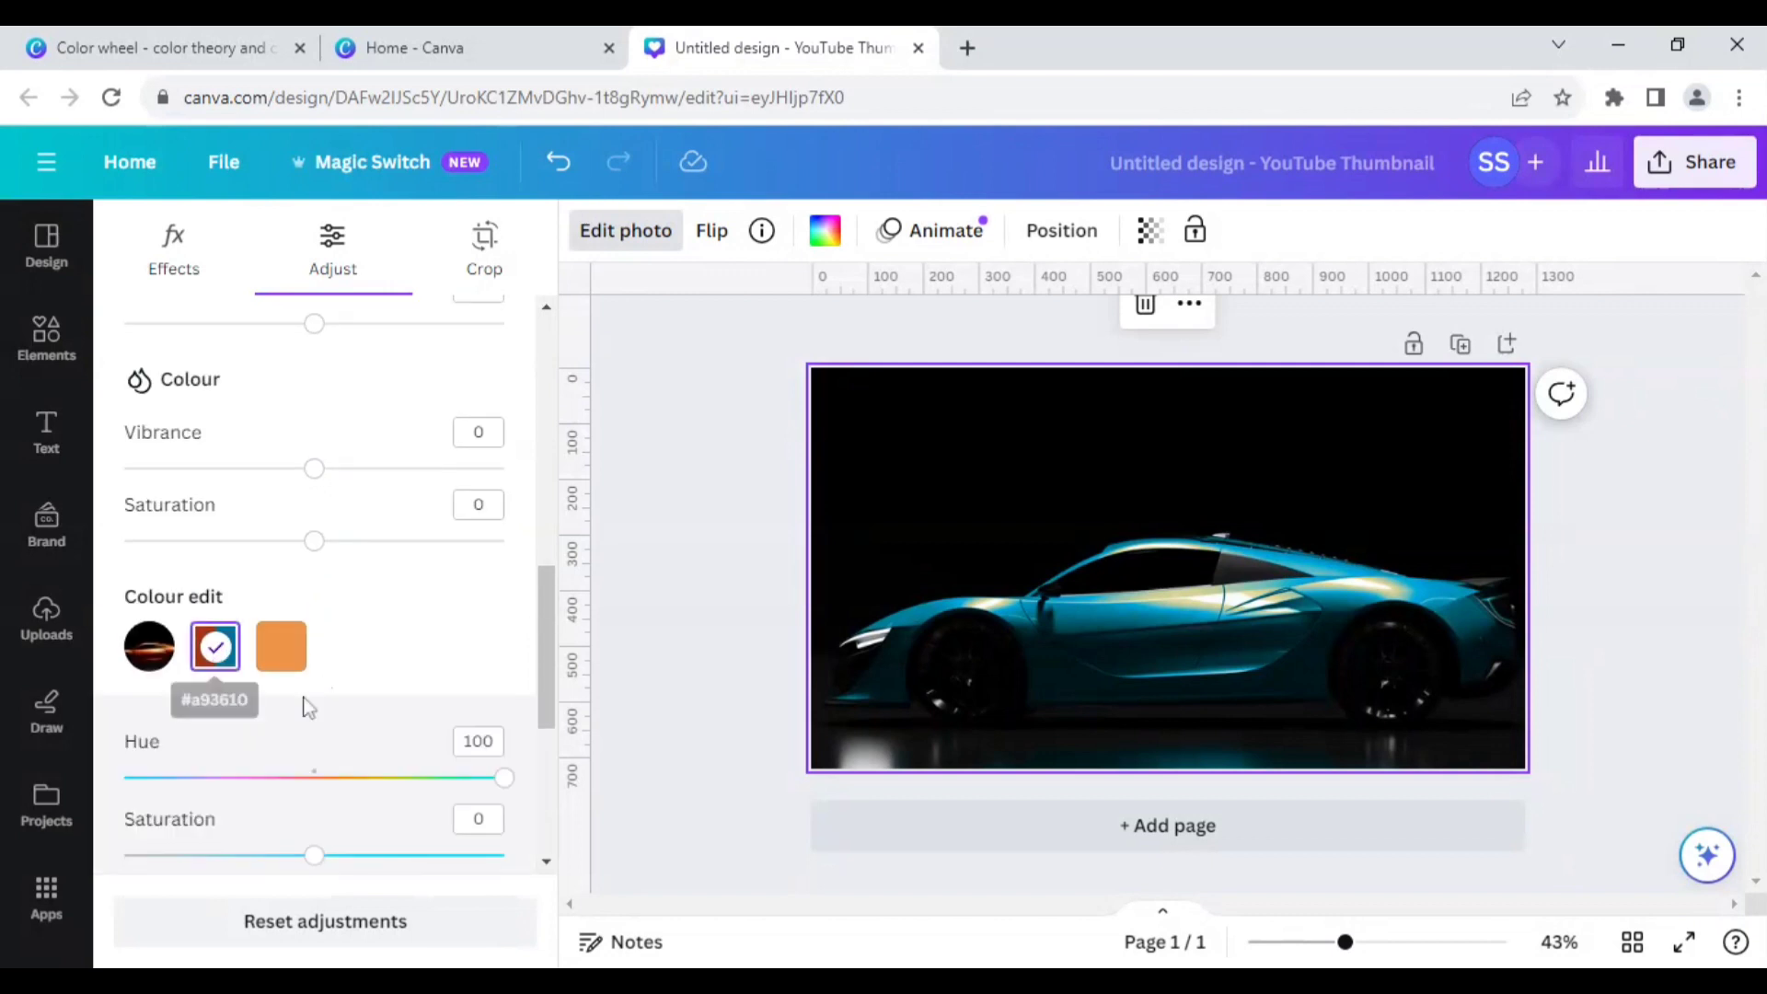
{"action": "scroll", "coordinate": [317, 708], "scroll_direction": "up", "scroll_amount": 1}
{"action": "scroll", "coordinate": [335, 722], "scroll_direction": "down", "scroll_amount": 3}
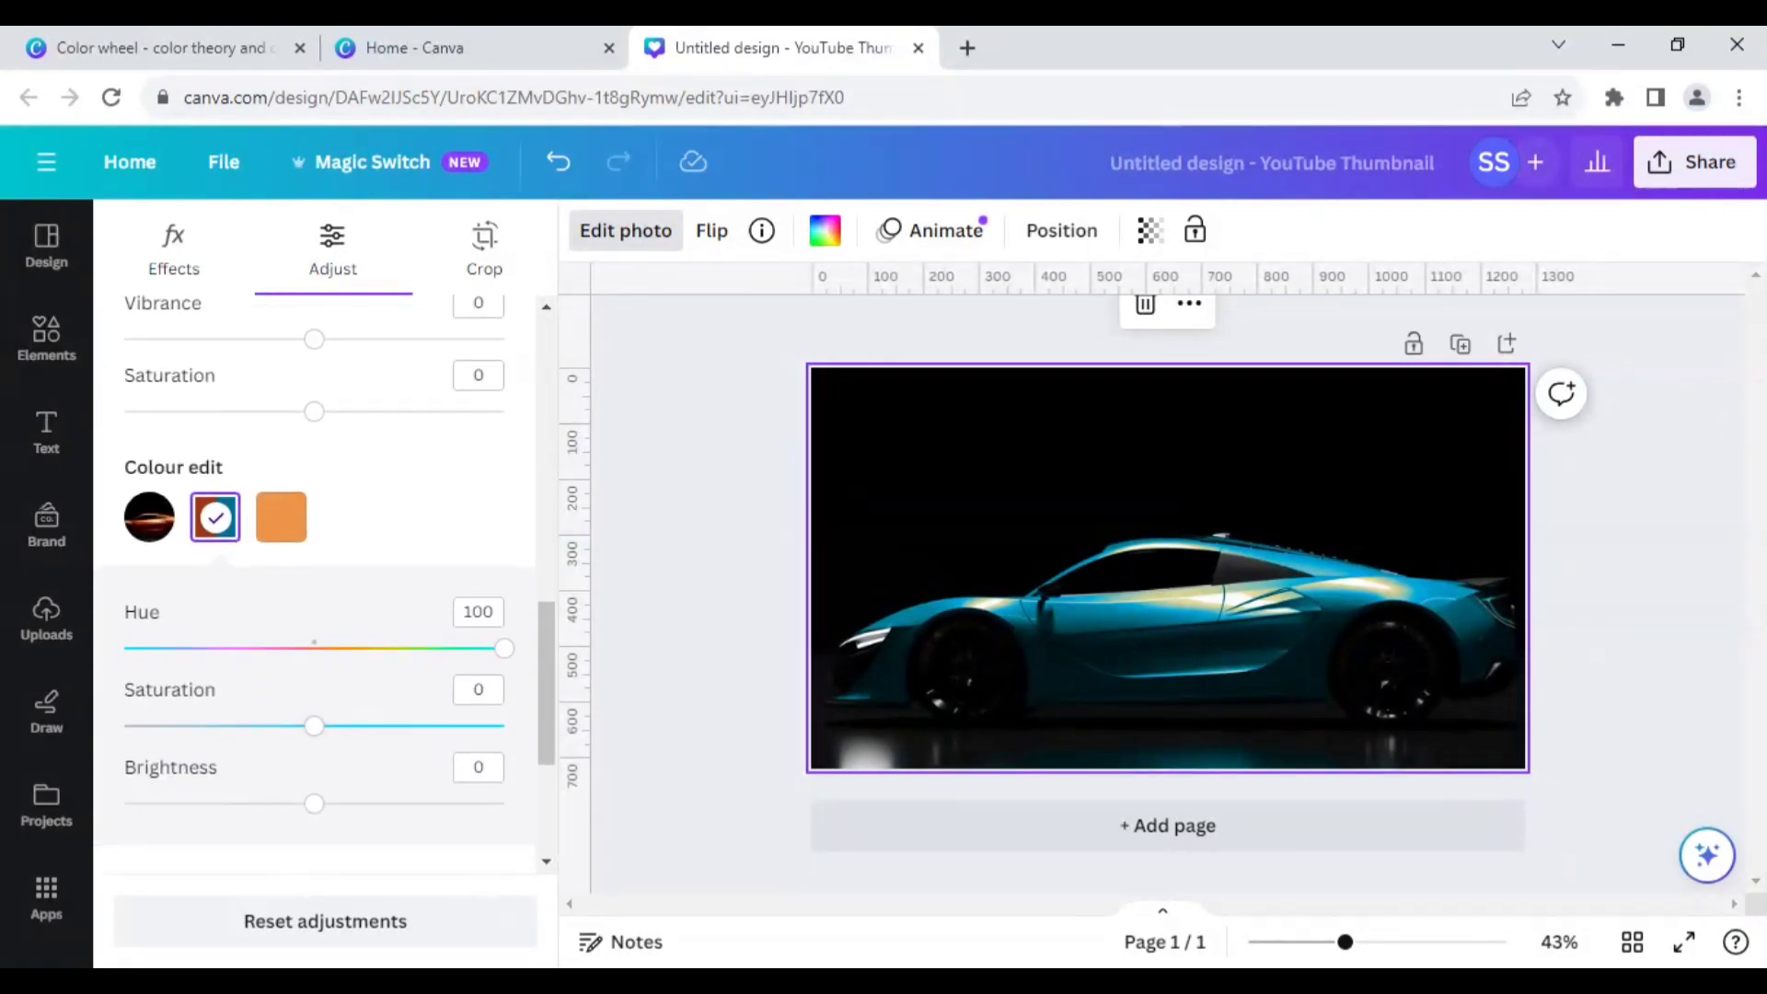
{"action": "left_click_drag", "start_coordinate": [502, 661], "coordinate": [221, 648]}
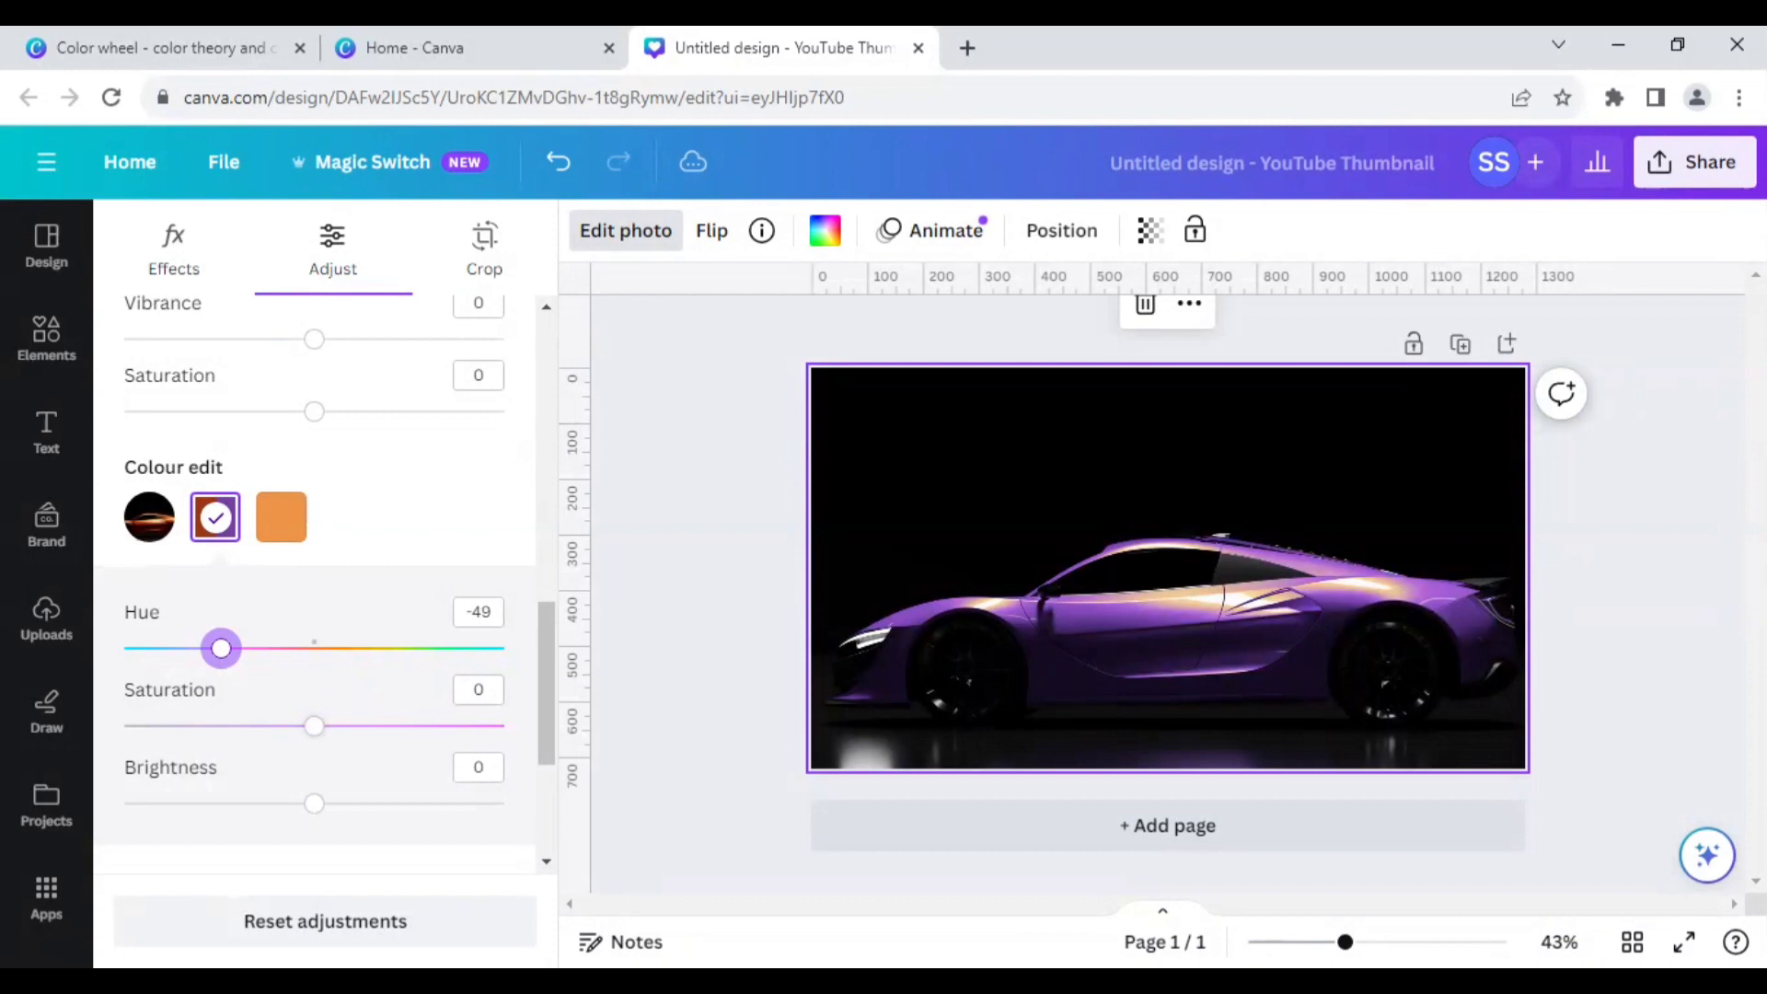
Step: Test the rust swatch's saturation and shift its hue to 58, turning the car green
{"action": "left_click", "coordinate": [214, 517]}
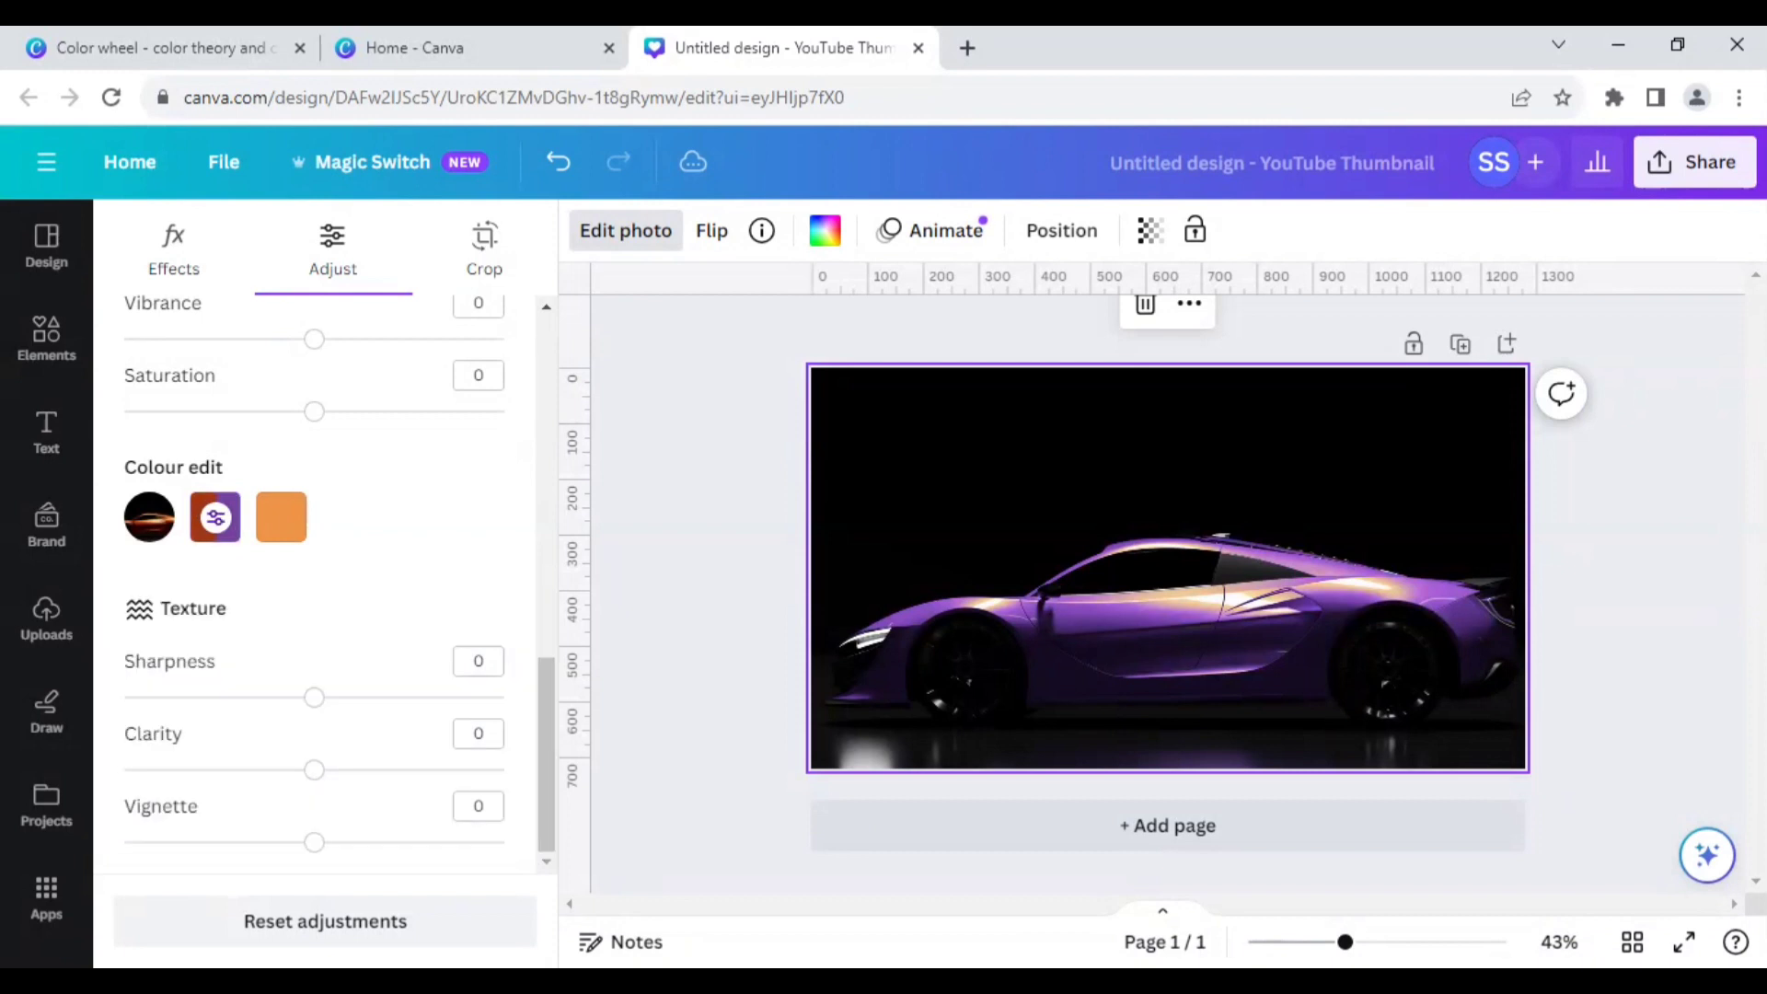
{"action": "left_click", "coordinate": [217, 522]}
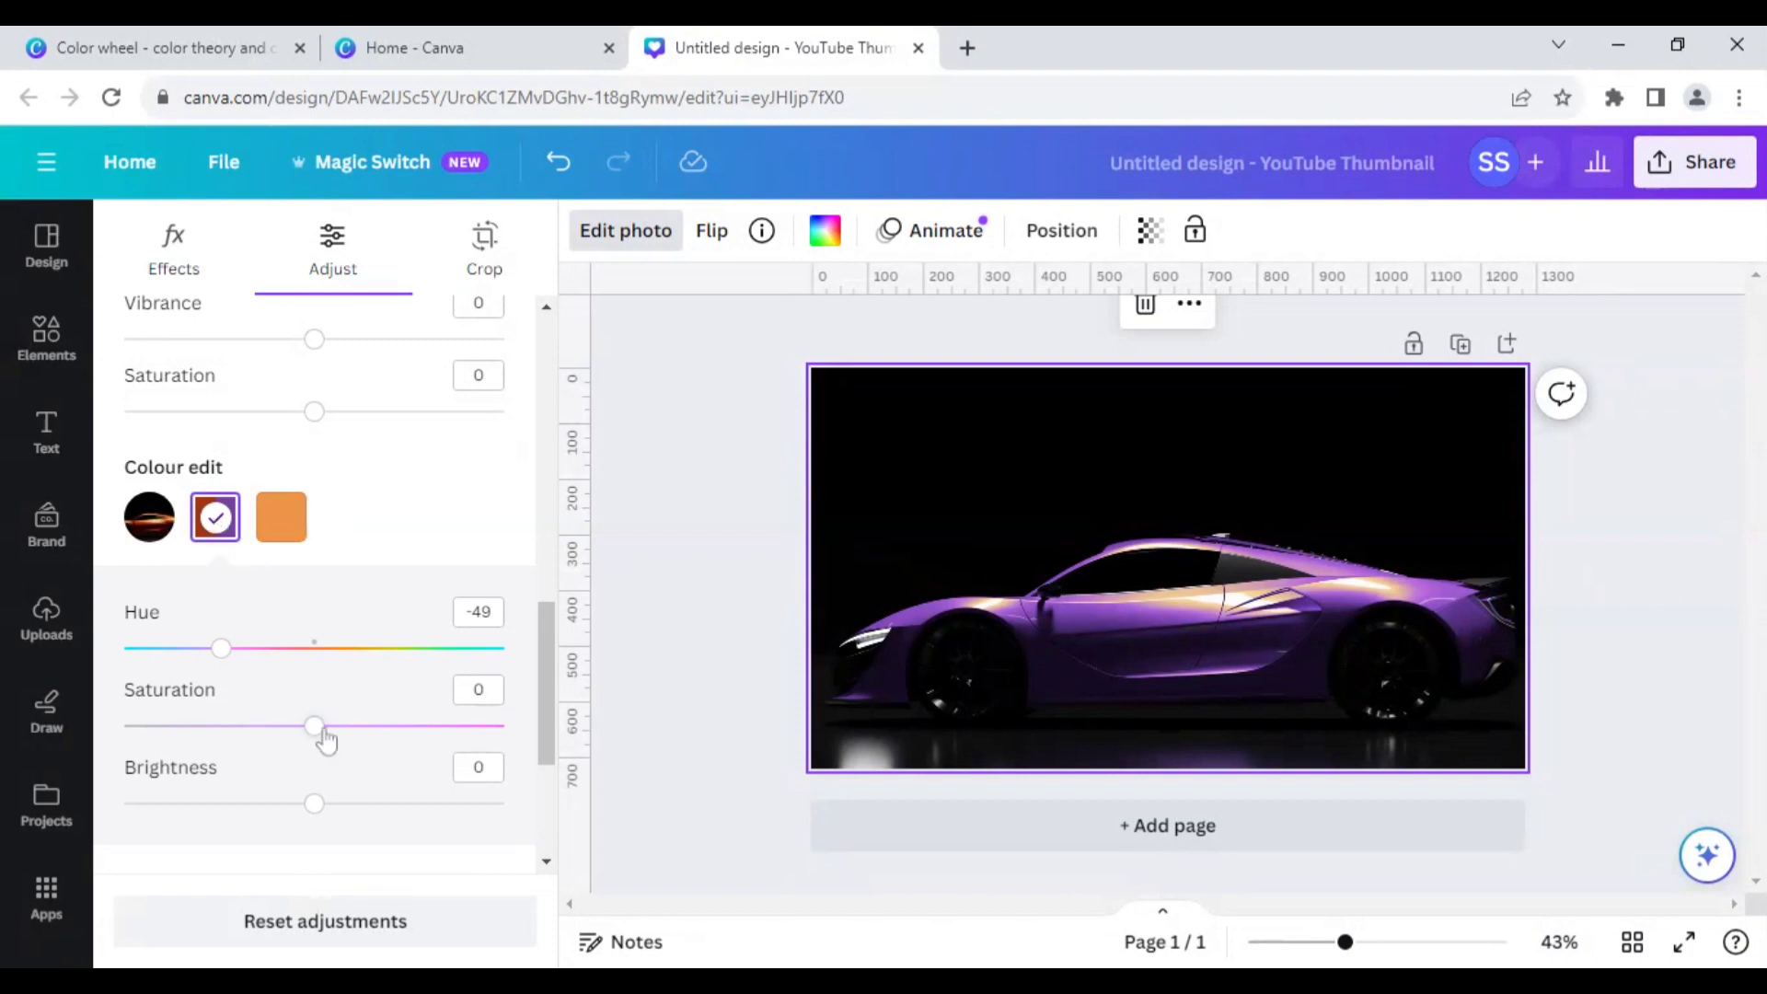
{"action": "mouse_move", "coordinate": [323, 731]}
{"action": "left_mouse_down"}
{"action": "mouse_move", "coordinate": [465, 751]}
{"action": "mouse_move", "coordinate": [314, 751]}
{"action": "left_mouse_up"}
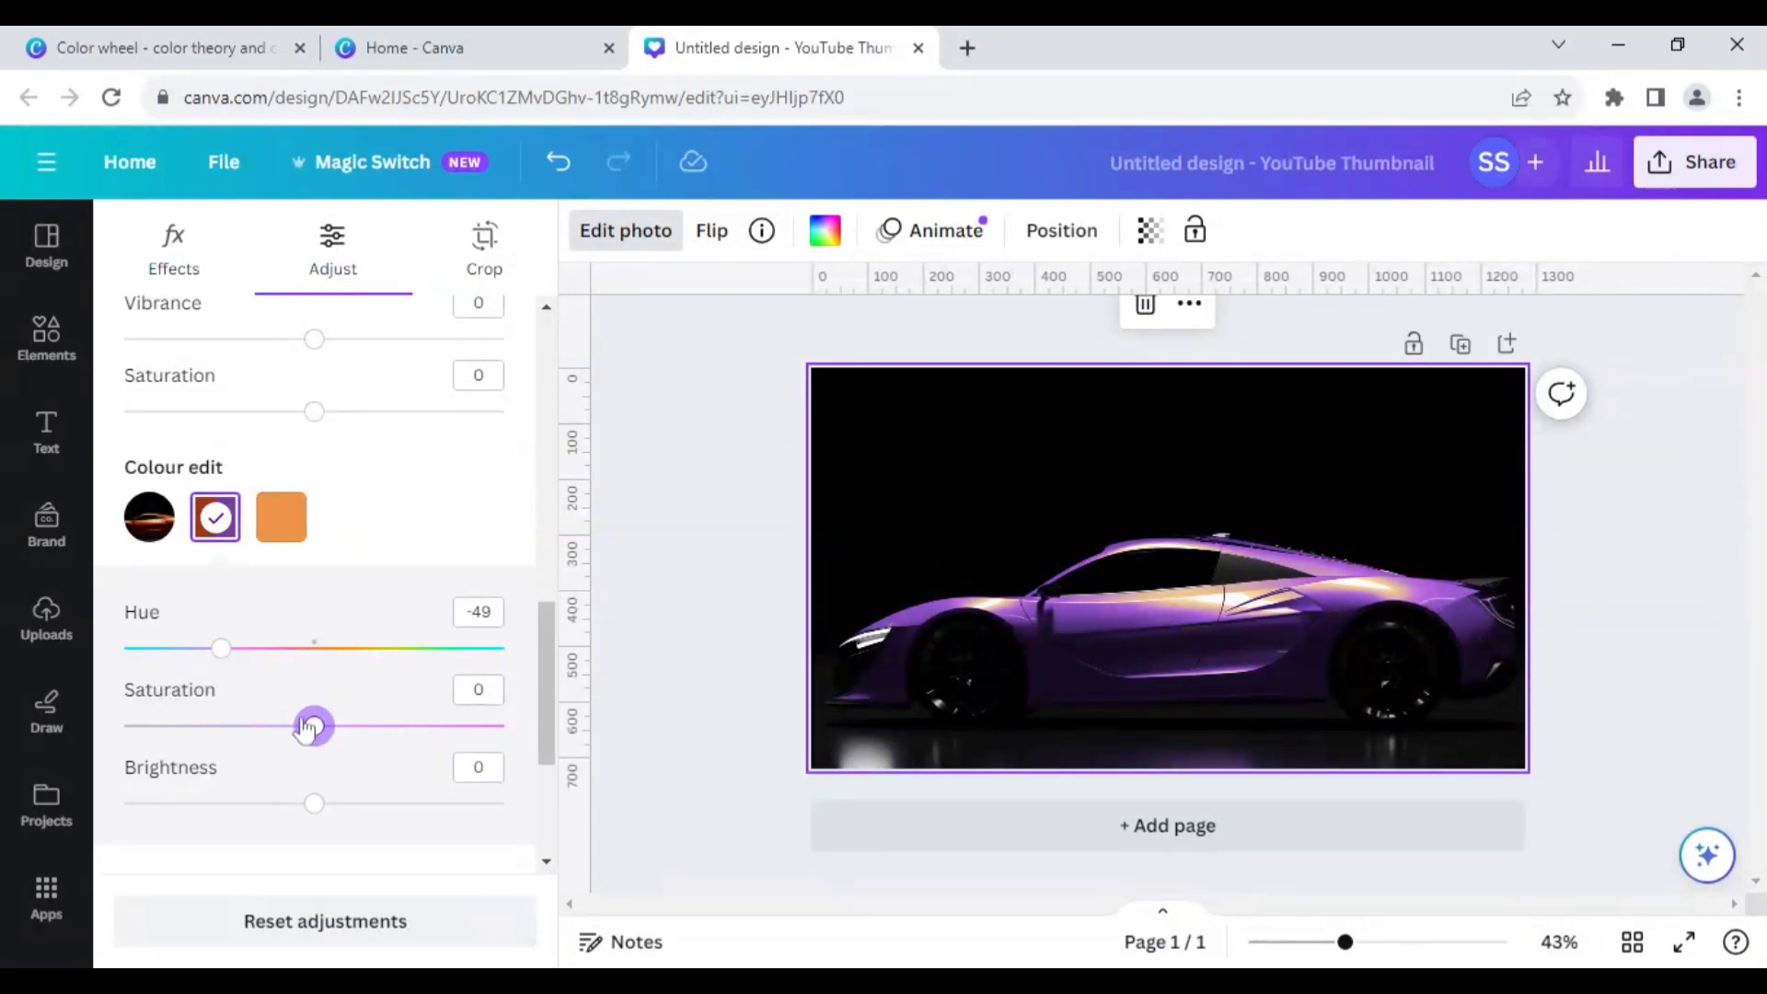
{"action": "left_click_drag", "start_coordinate": [221, 650], "coordinate": [428, 668]}
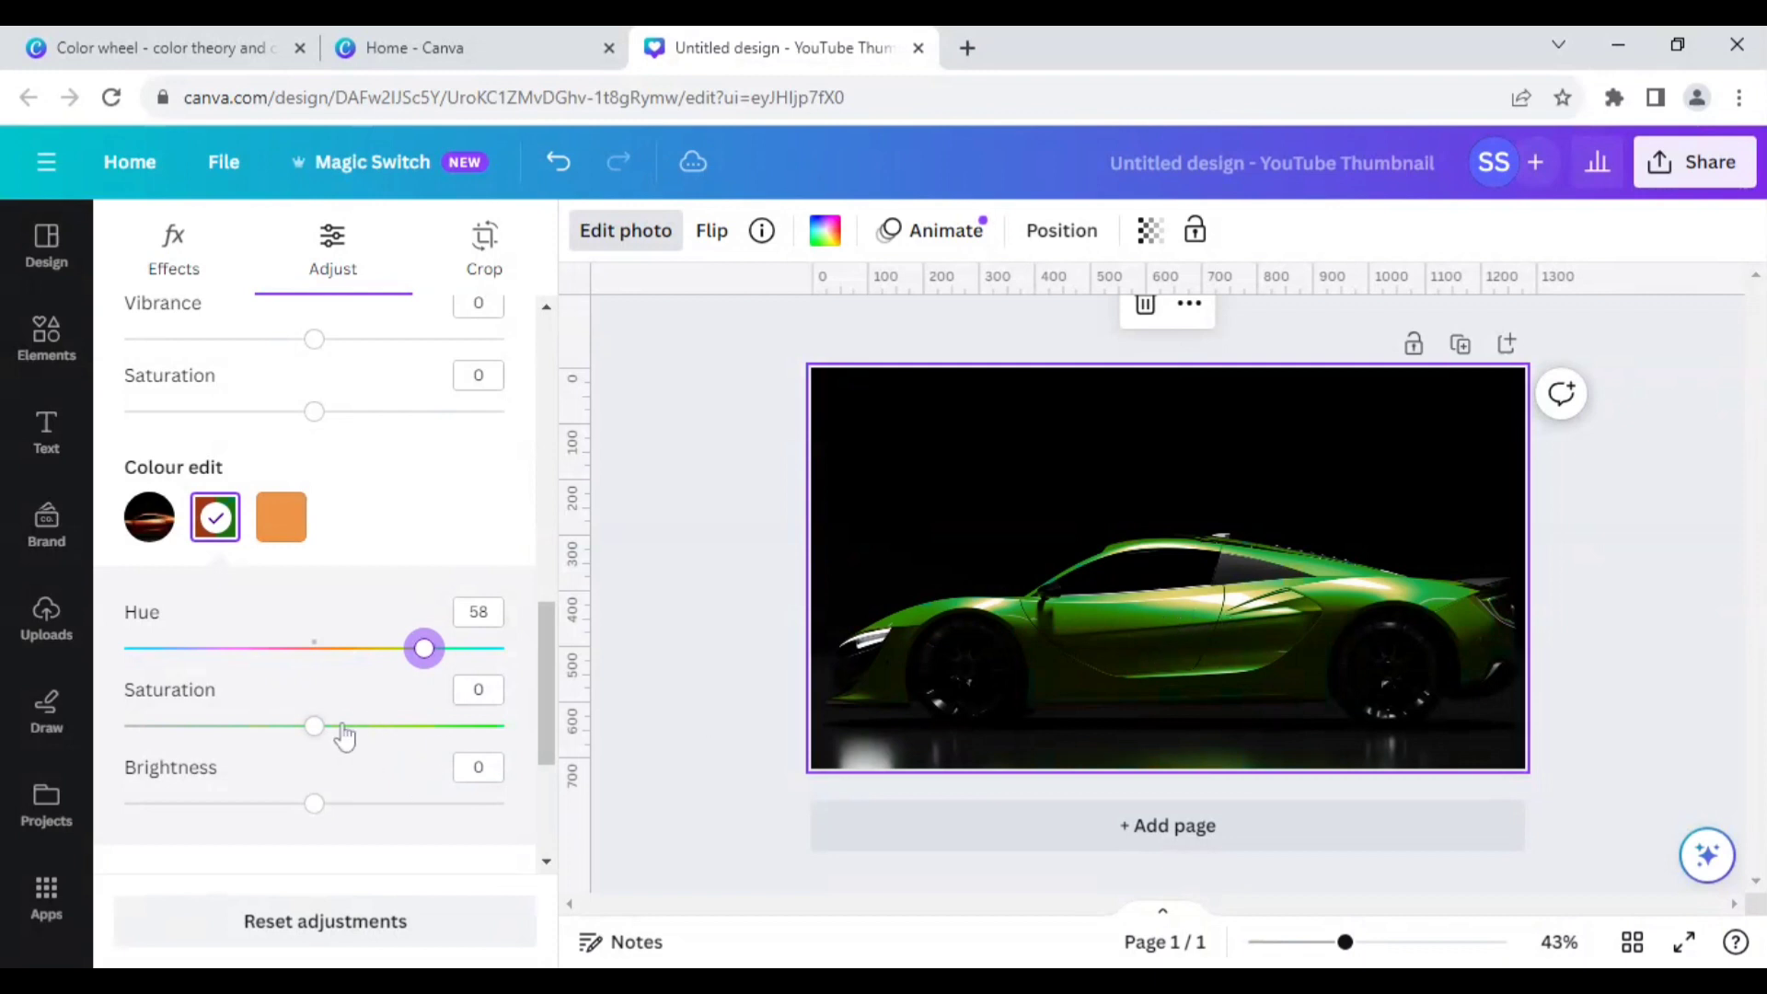
{"action": "mouse_move", "coordinate": [313, 734]}
{"action": "left_mouse_down"}
{"action": "mouse_move", "coordinate": [531, 731]}
{"action": "mouse_move", "coordinate": [310, 733]}
{"action": "left_mouse_up"}
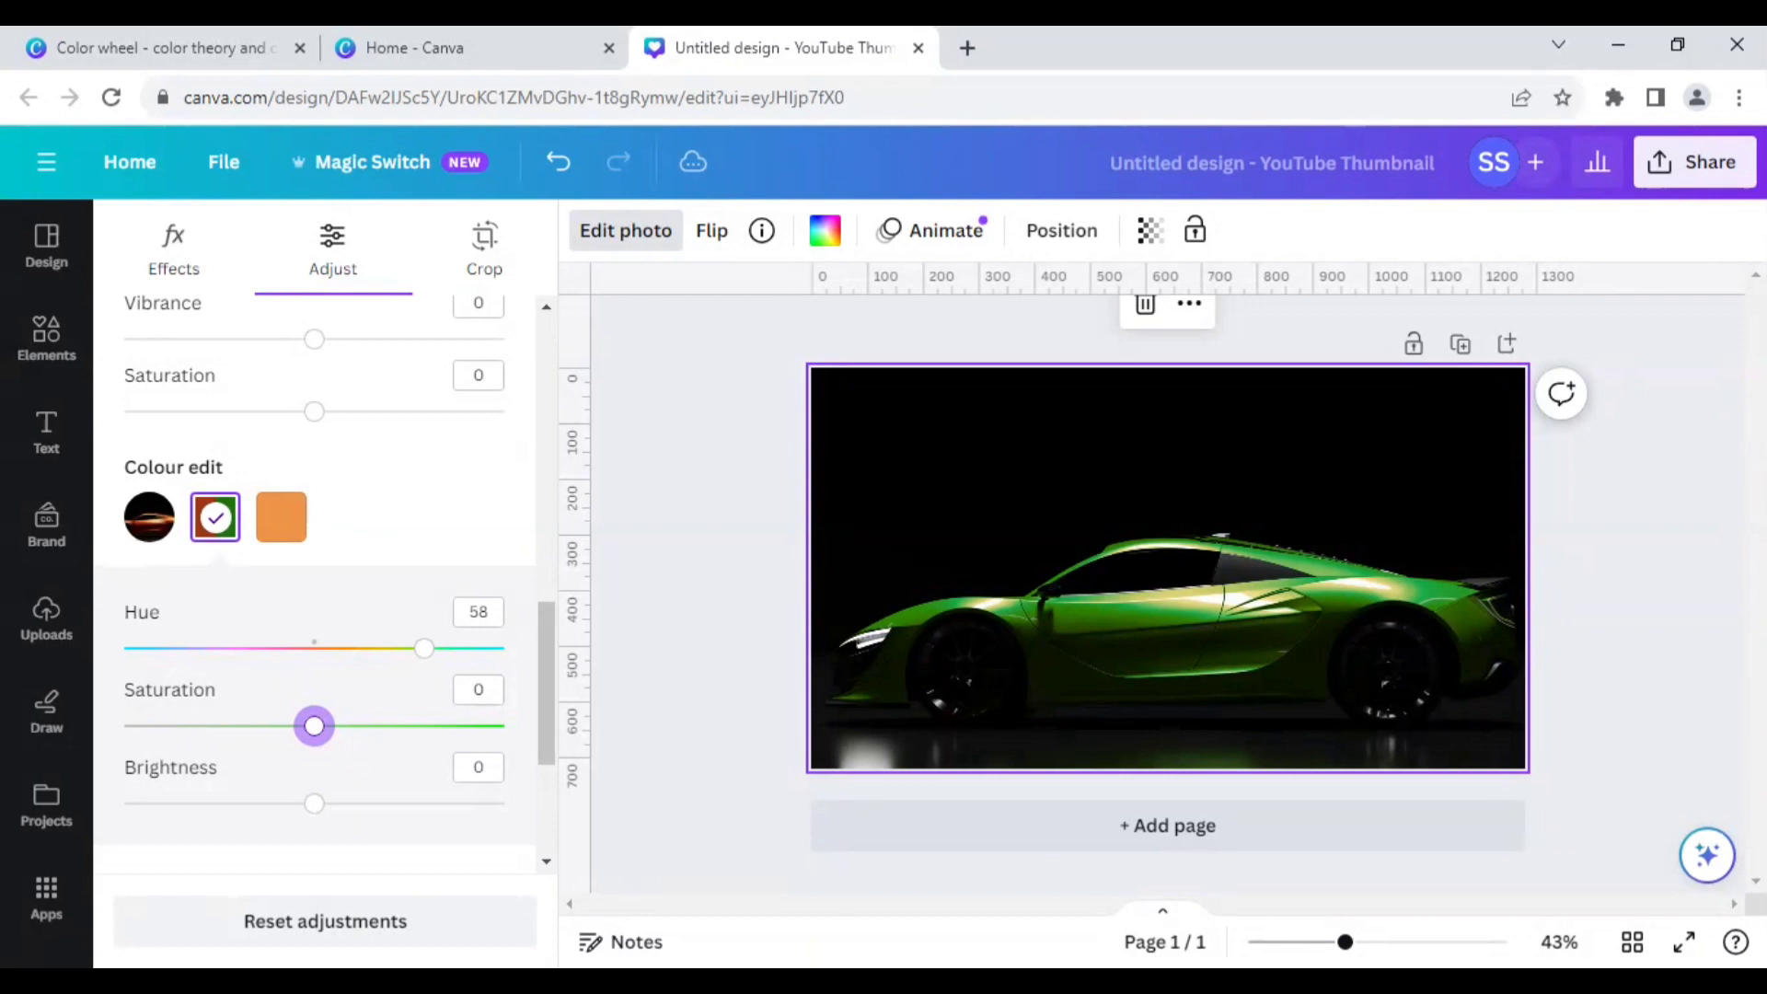
{"action": "left_click", "coordinate": [215, 517]}
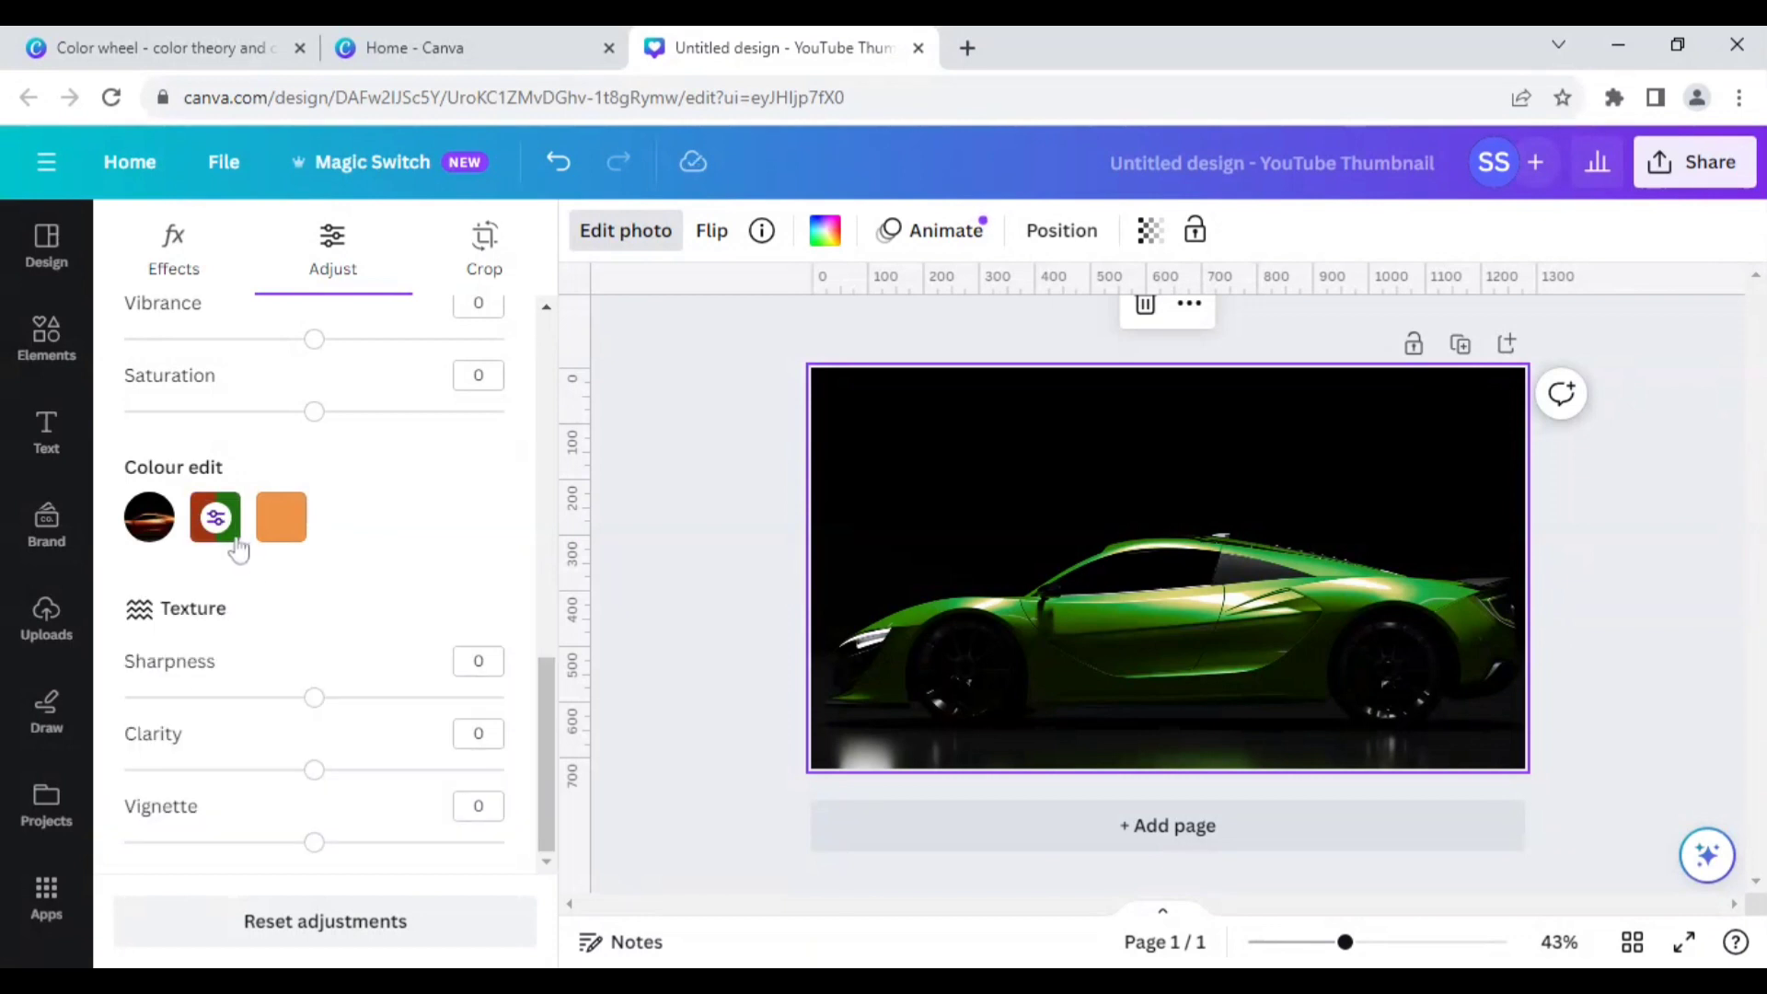
{"action": "left_click", "coordinate": [215, 517]}
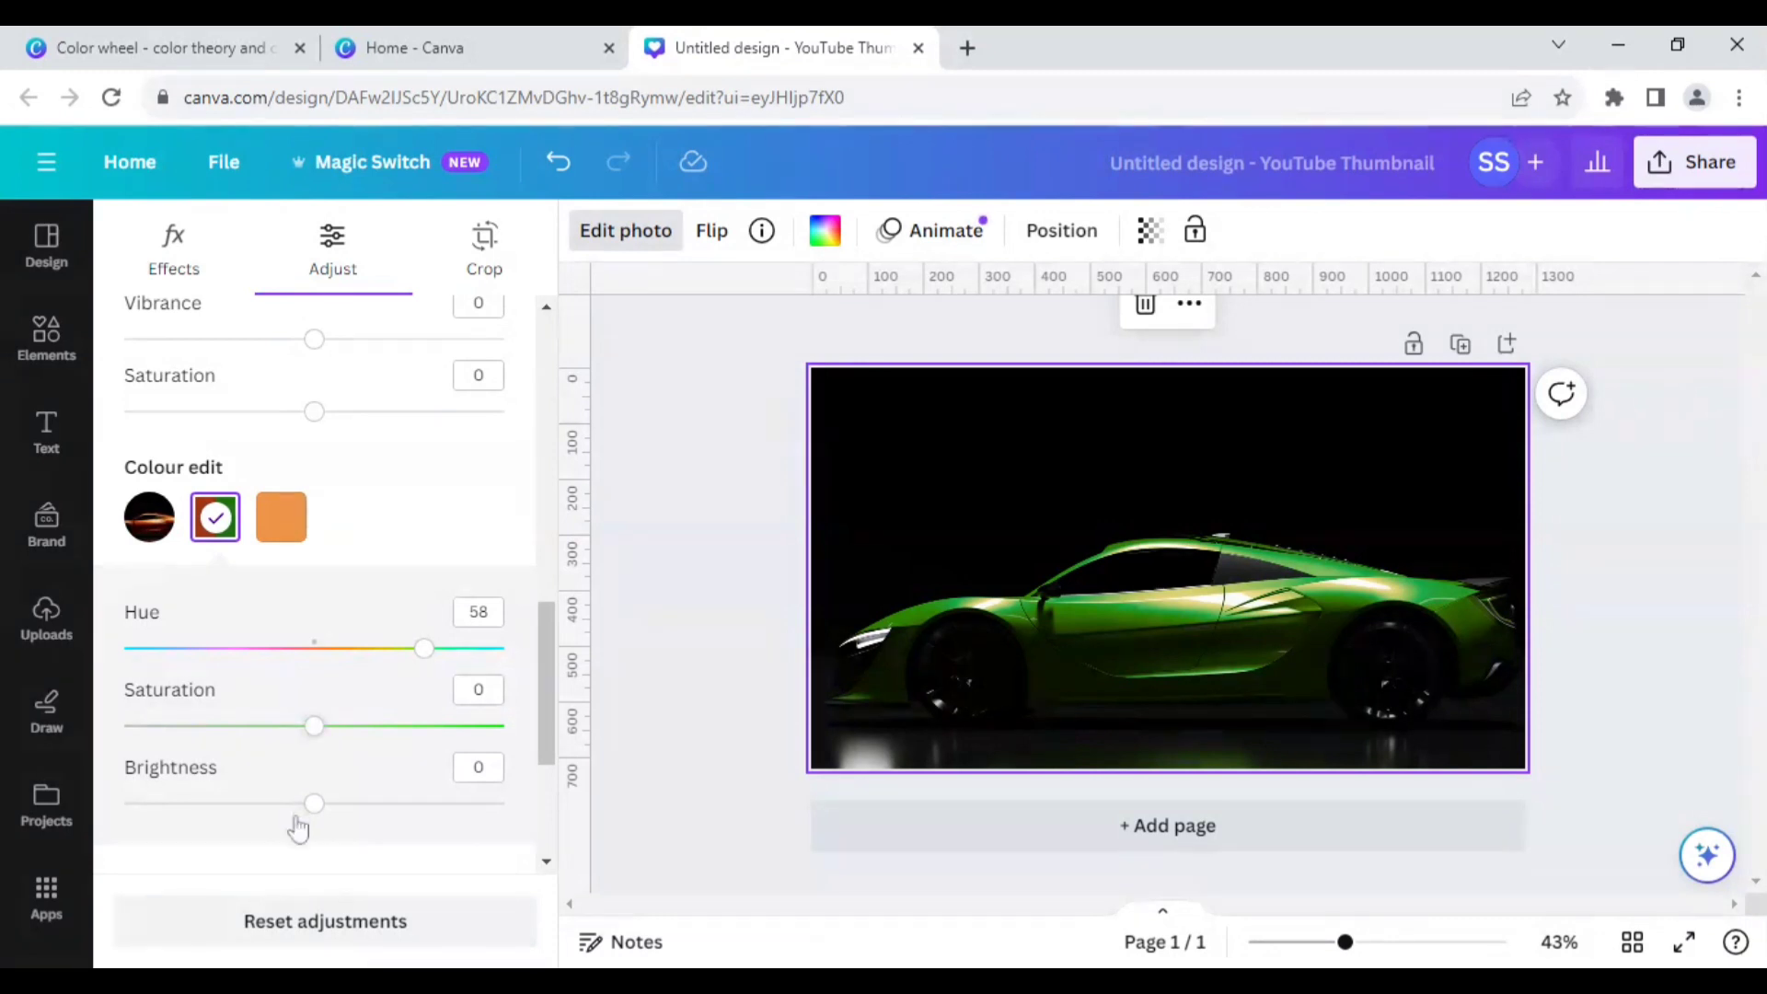
Step: Raise the green body tone's brightness to 27 and close the colour edit sliders
{"action": "left_click_drag", "start_coordinate": [316, 809], "coordinate": [369, 838]}
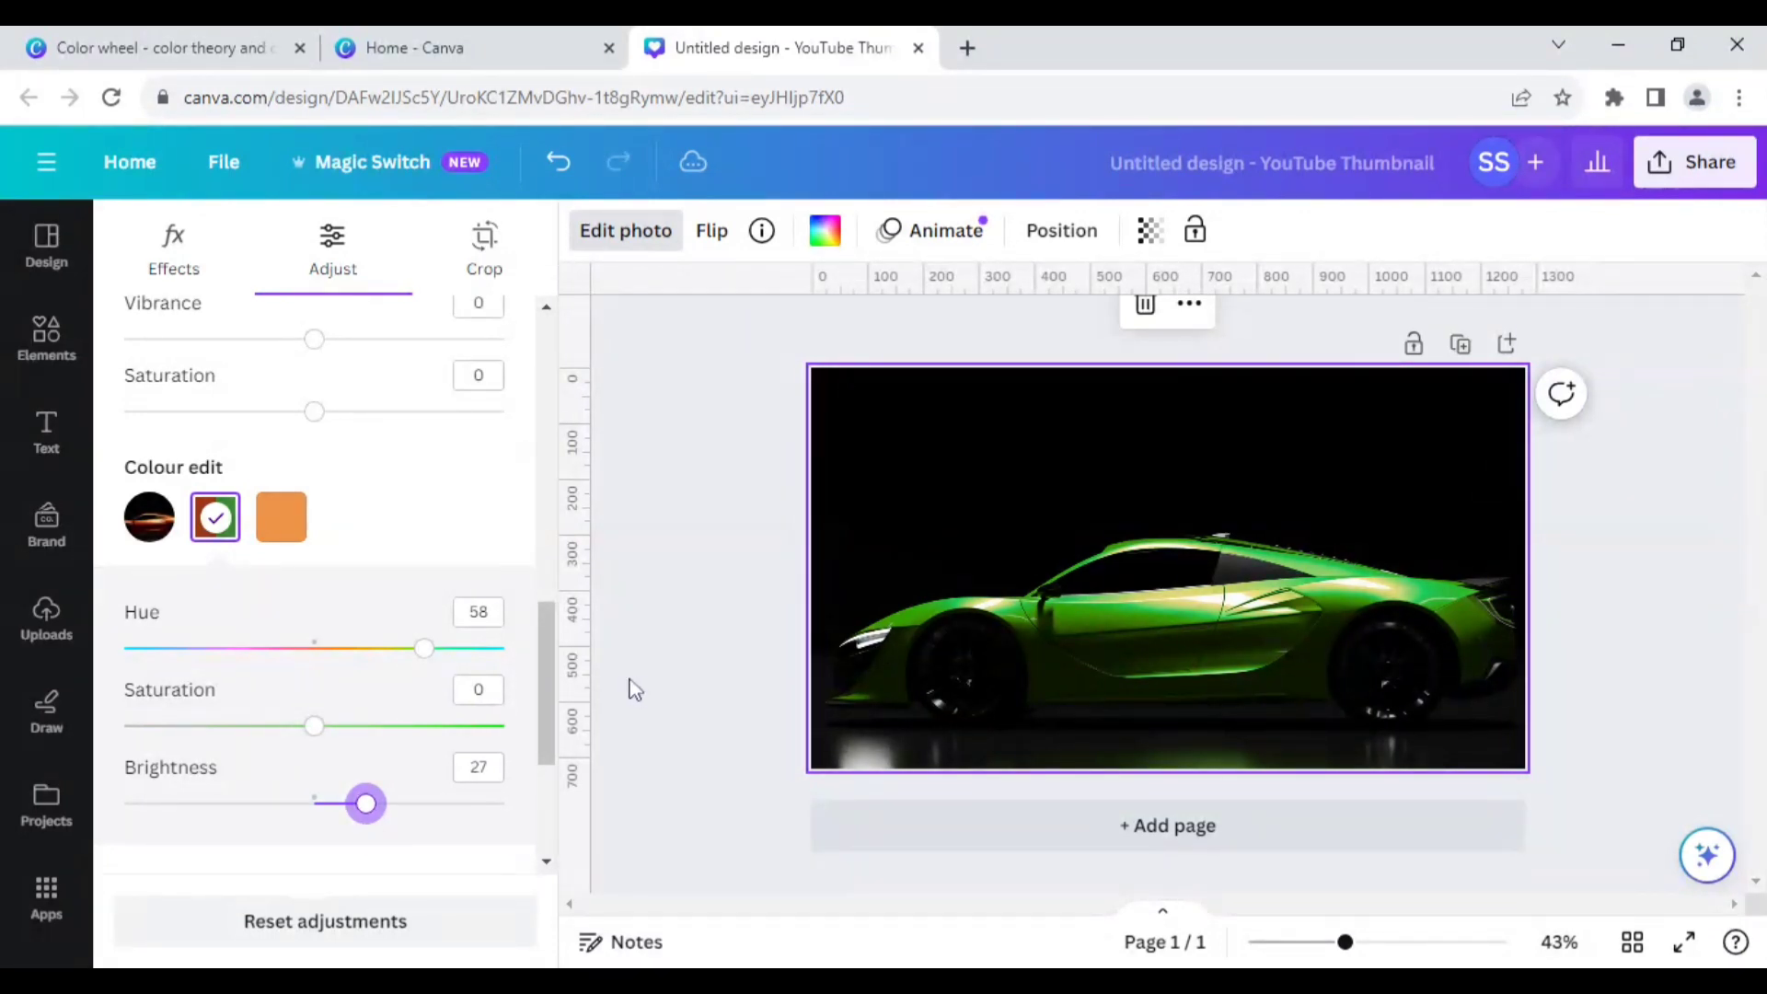
{"action": "key", "text": "Escape"}
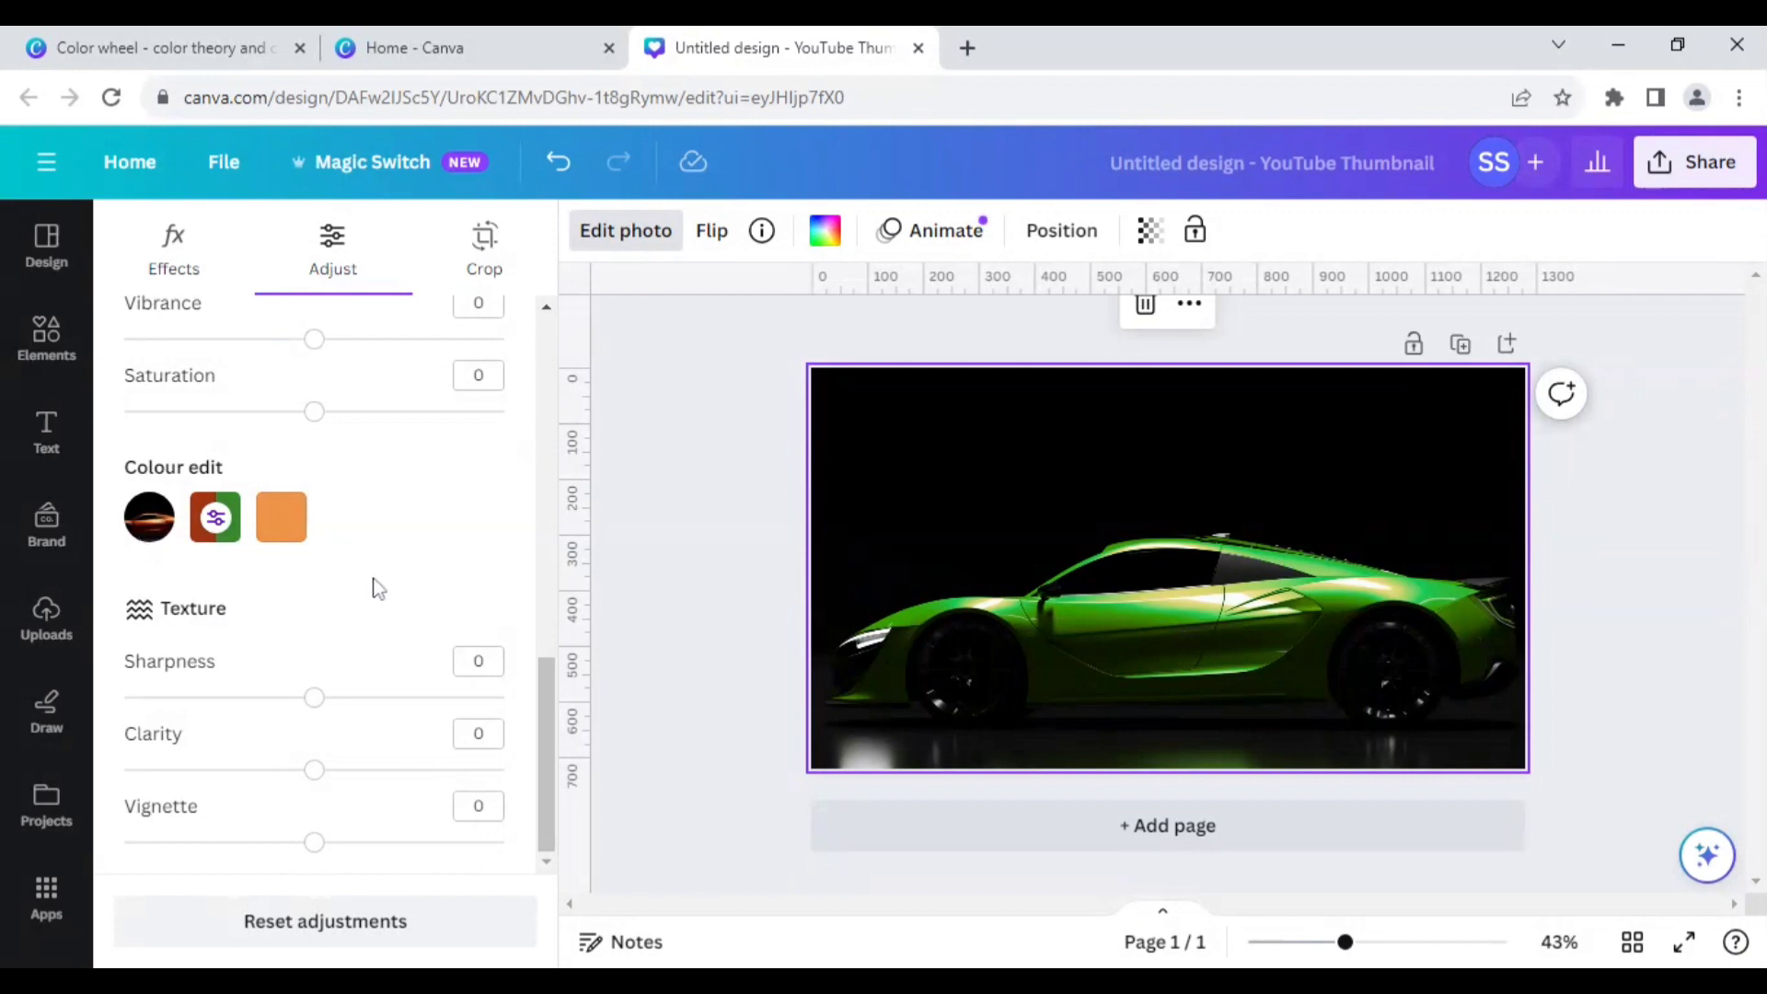
Step: Add a blank second page and browse the 'car side image' photo results
{"action": "left_click", "coordinate": [935, 838]}
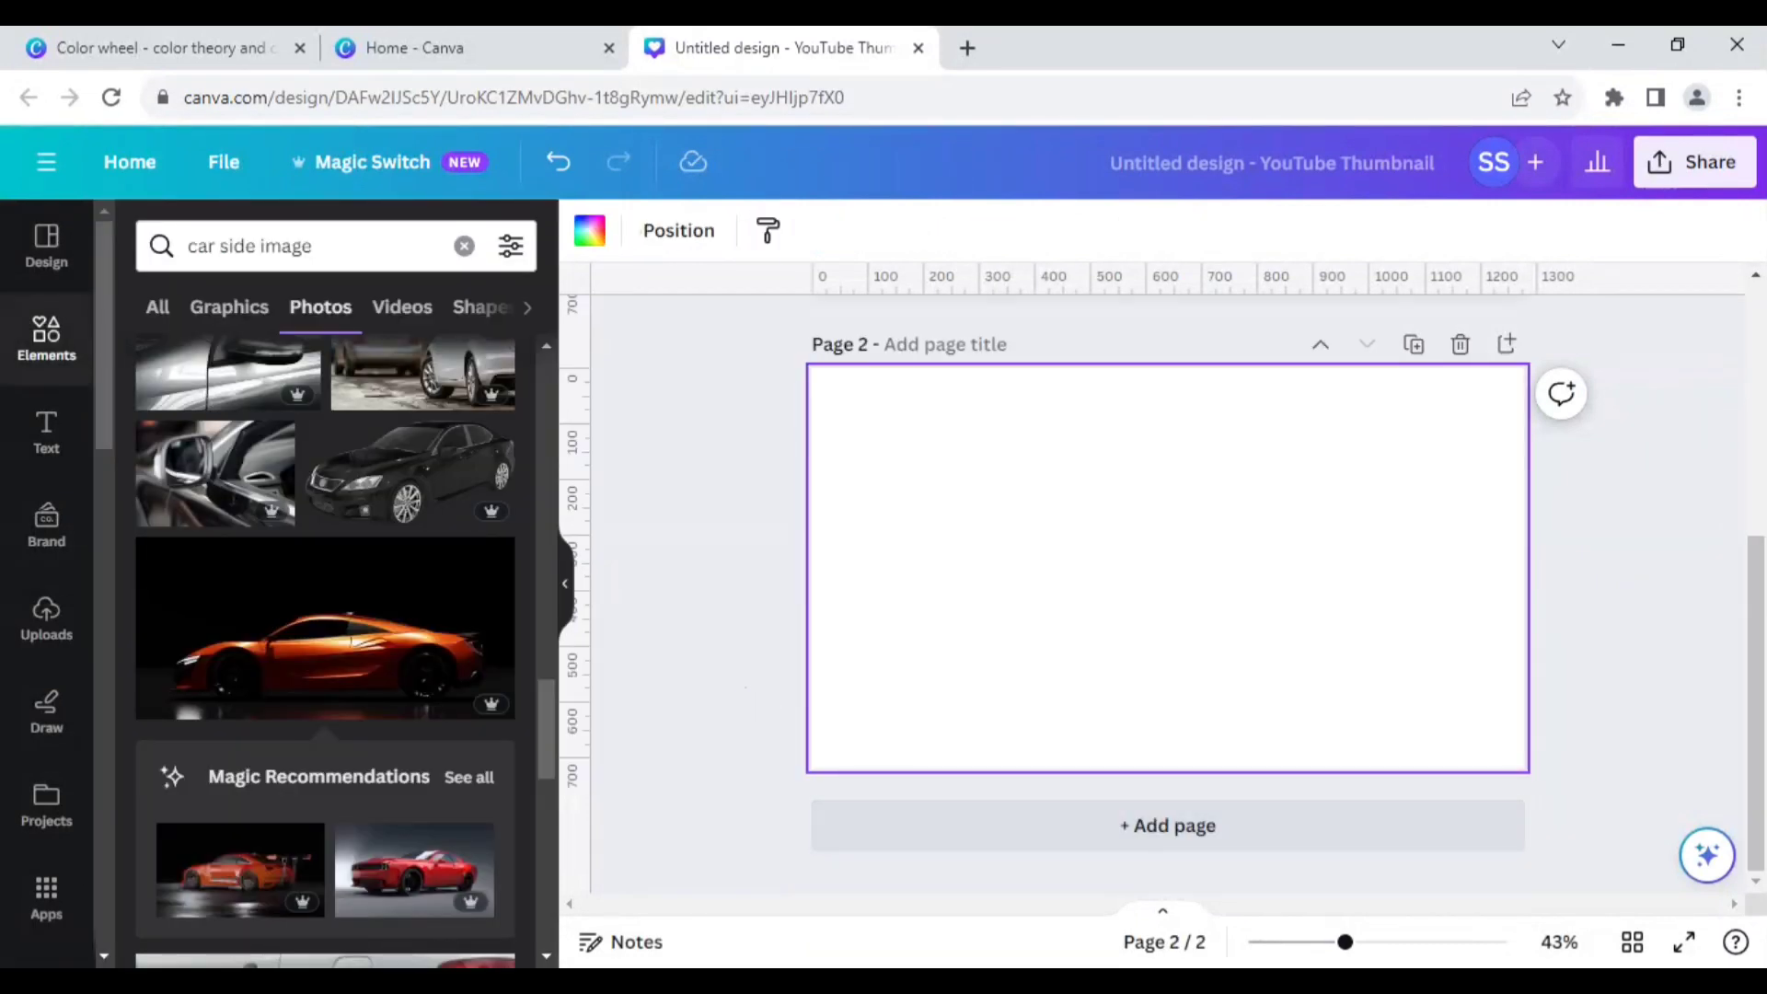
{"action": "scroll", "coordinate": [479, 773], "scroll_direction": "down", "scroll_amount": 5}
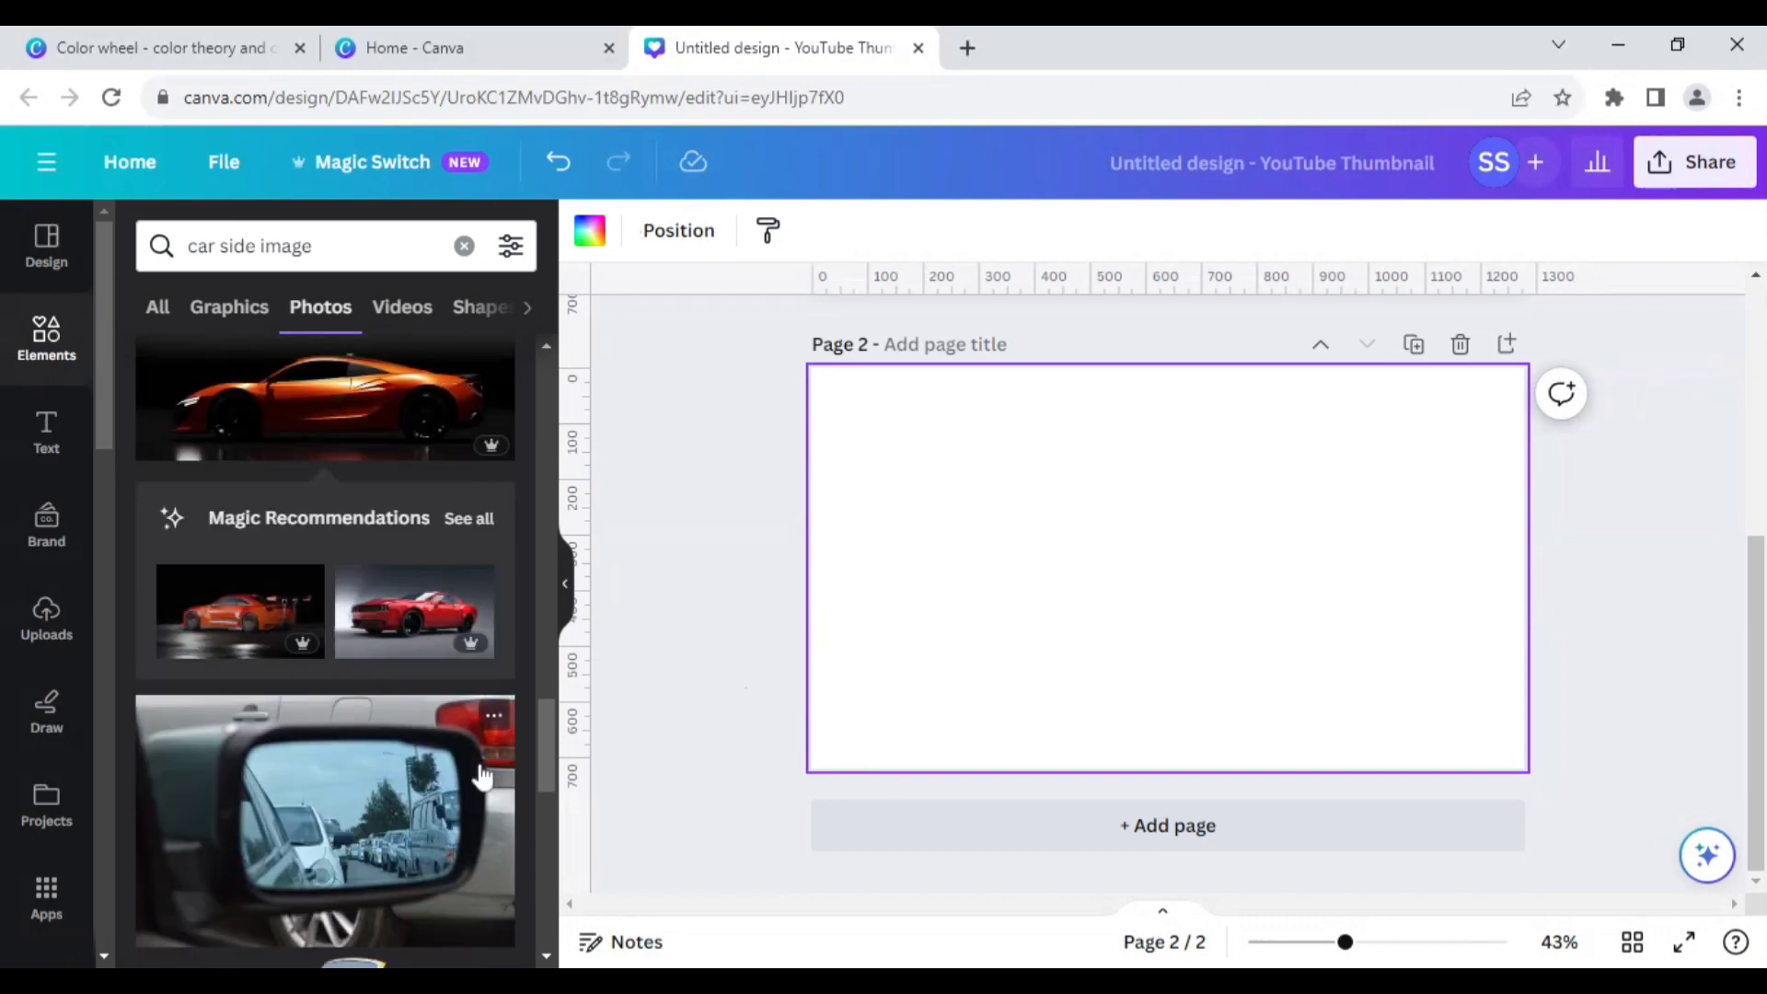
{"action": "scroll", "coordinate": [479, 778], "scroll_direction": "down", "scroll_amount": 5}
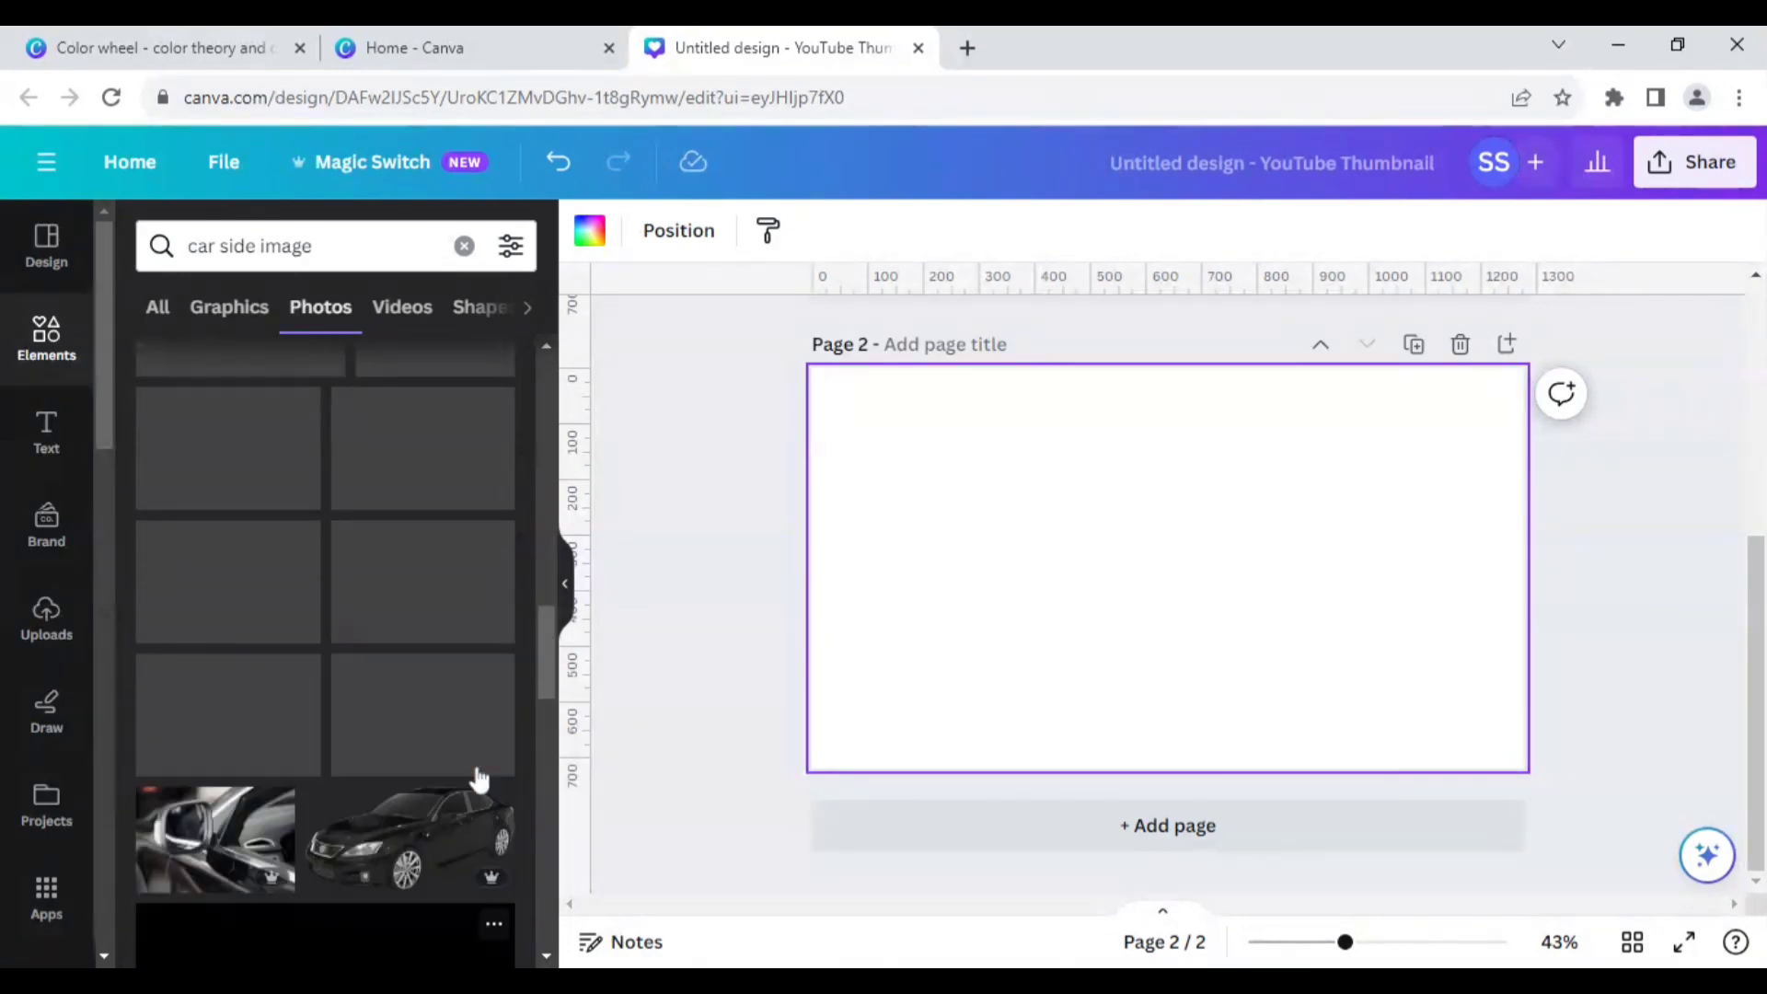
{"action": "scroll", "coordinate": [480, 778], "scroll_direction": "up", "scroll_amount": 6}
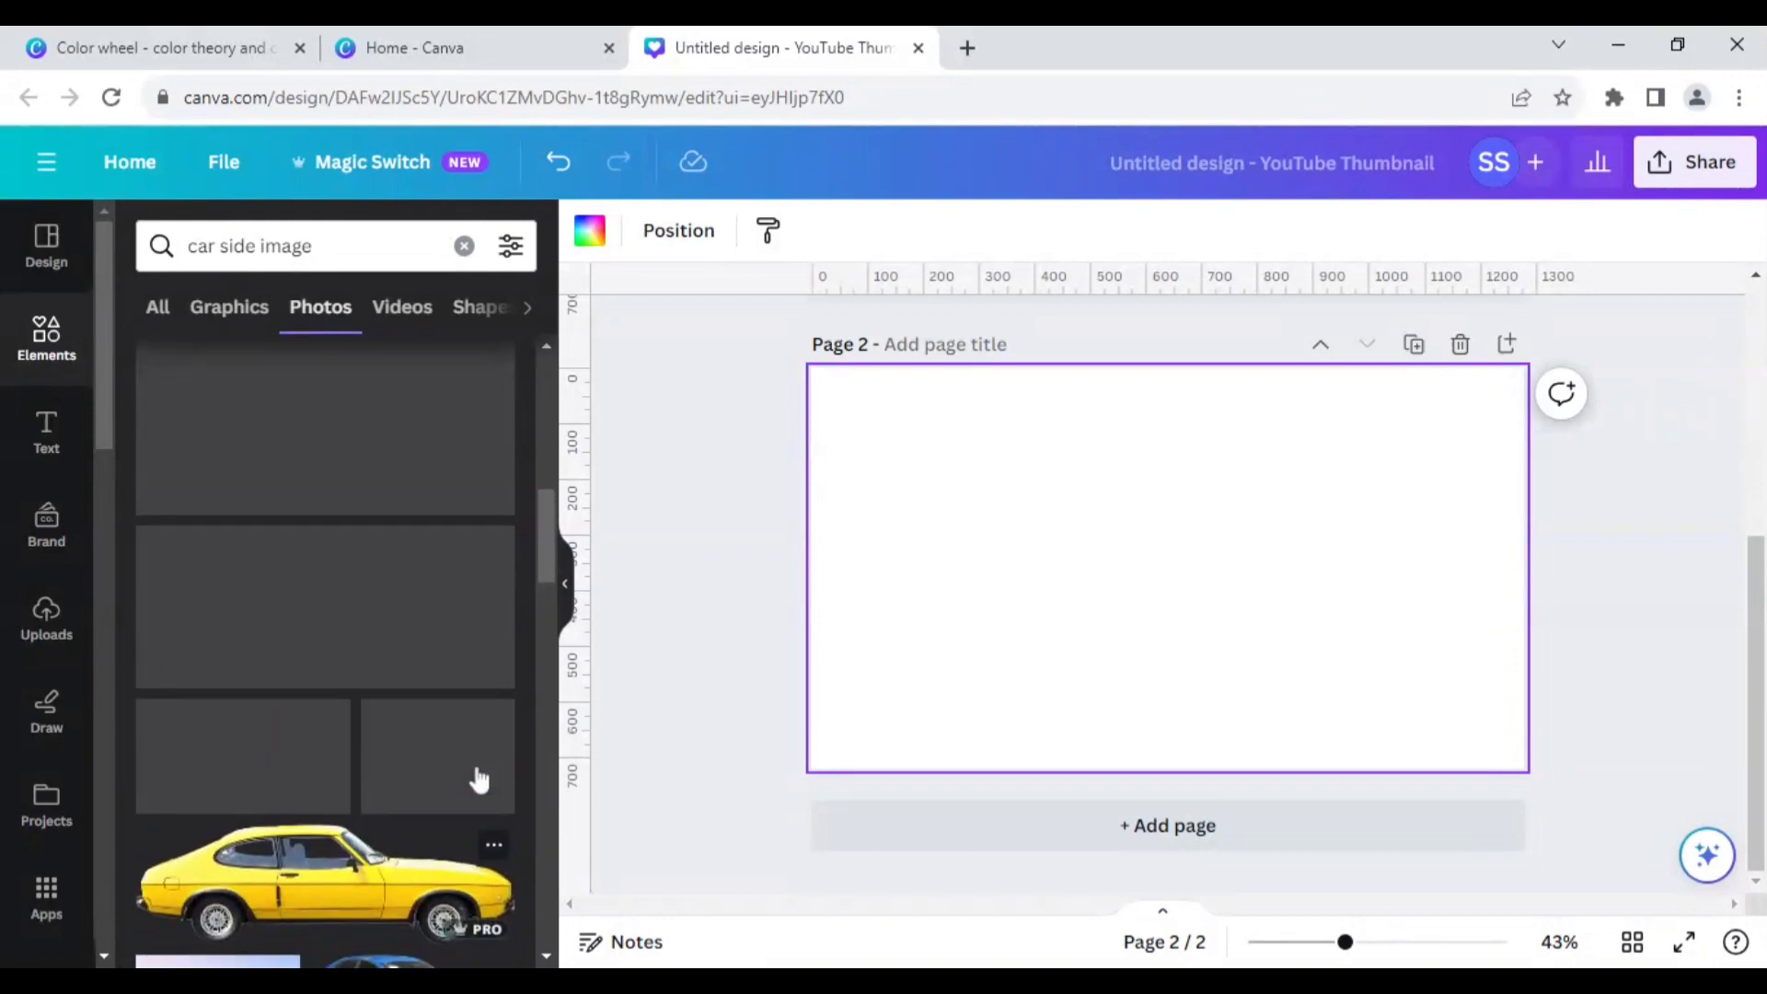
{"action": "scroll", "coordinate": [405, 634], "scroll_direction": "up", "scroll_amount": 2}
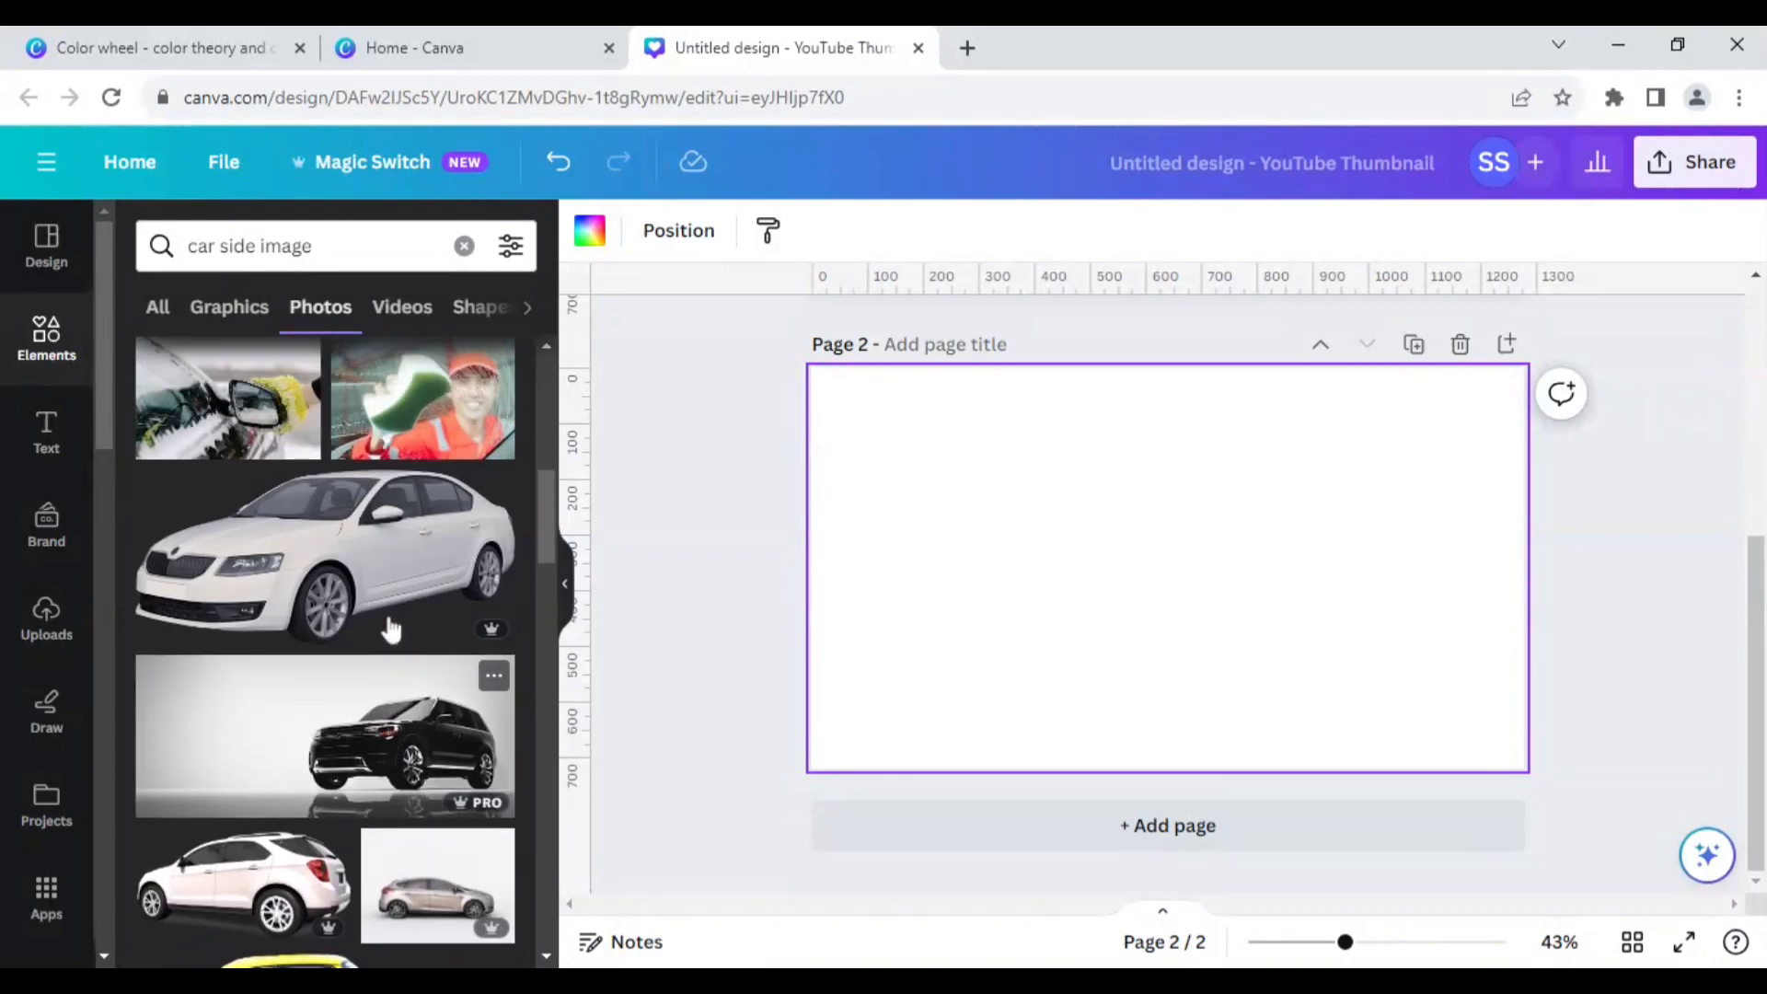
Step: Place the white SUV photo on page 2 and open its Adjust colour edit options
{"action": "left_click", "coordinate": [248, 888]}
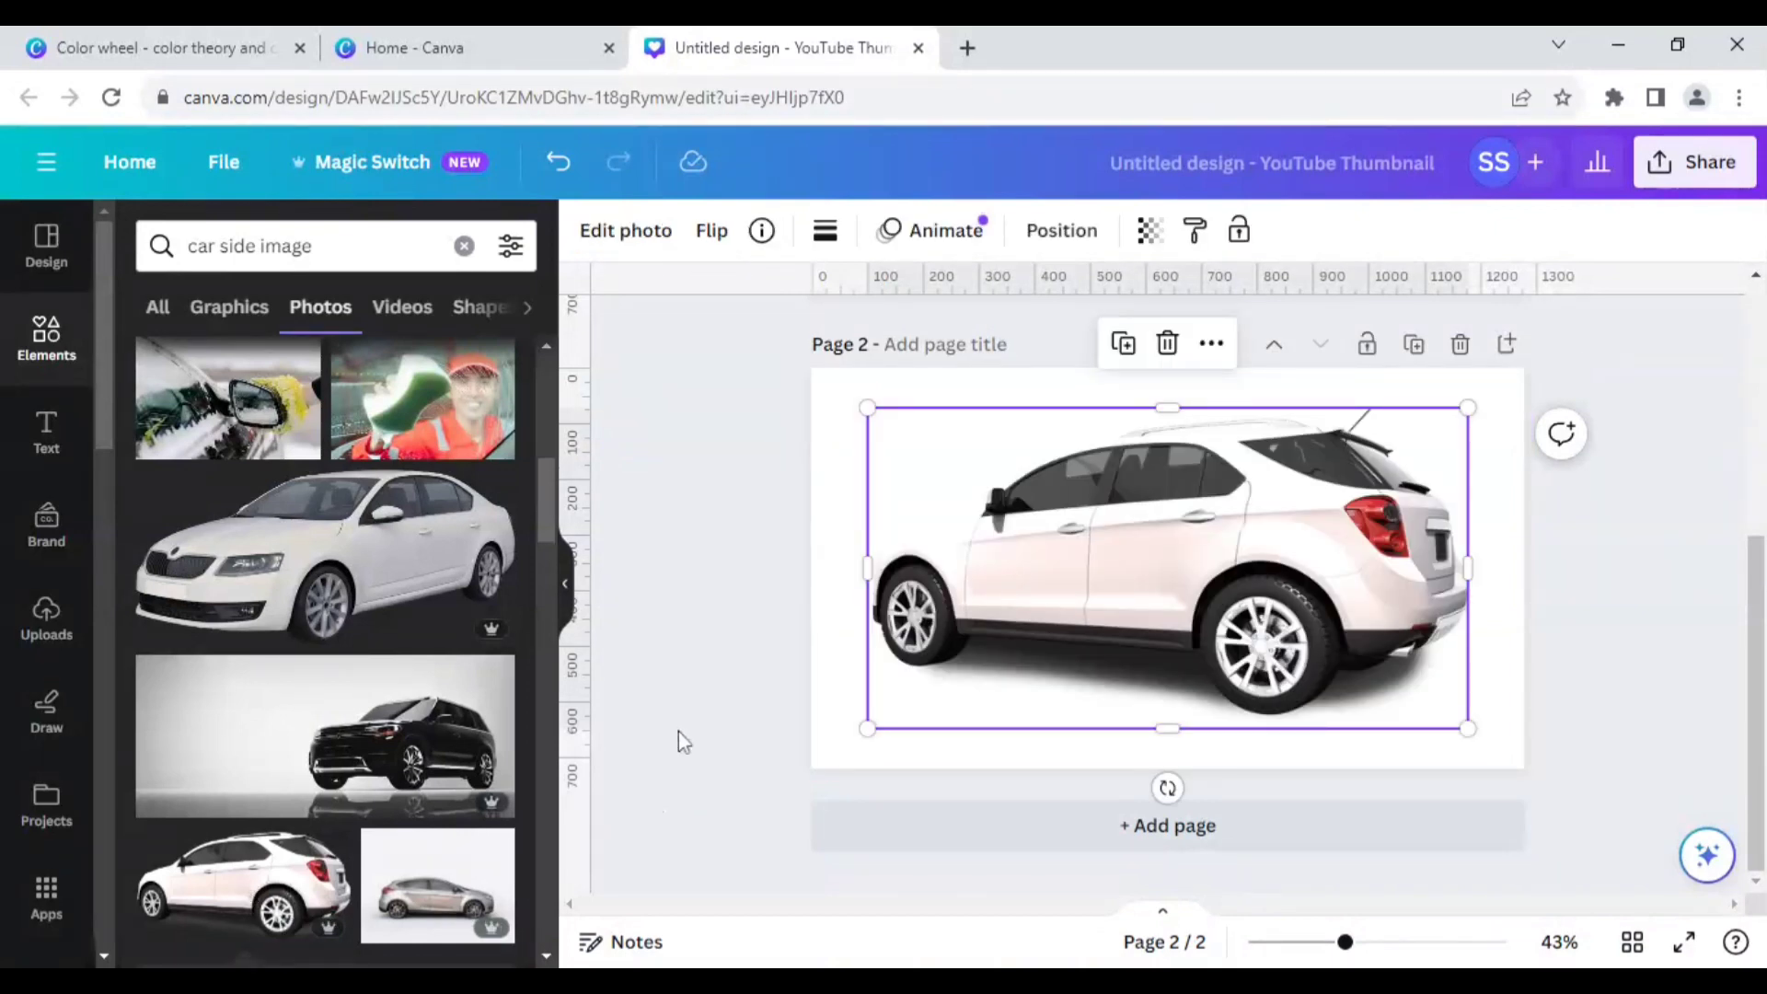
{"action": "left_click", "coordinate": [624, 234]}
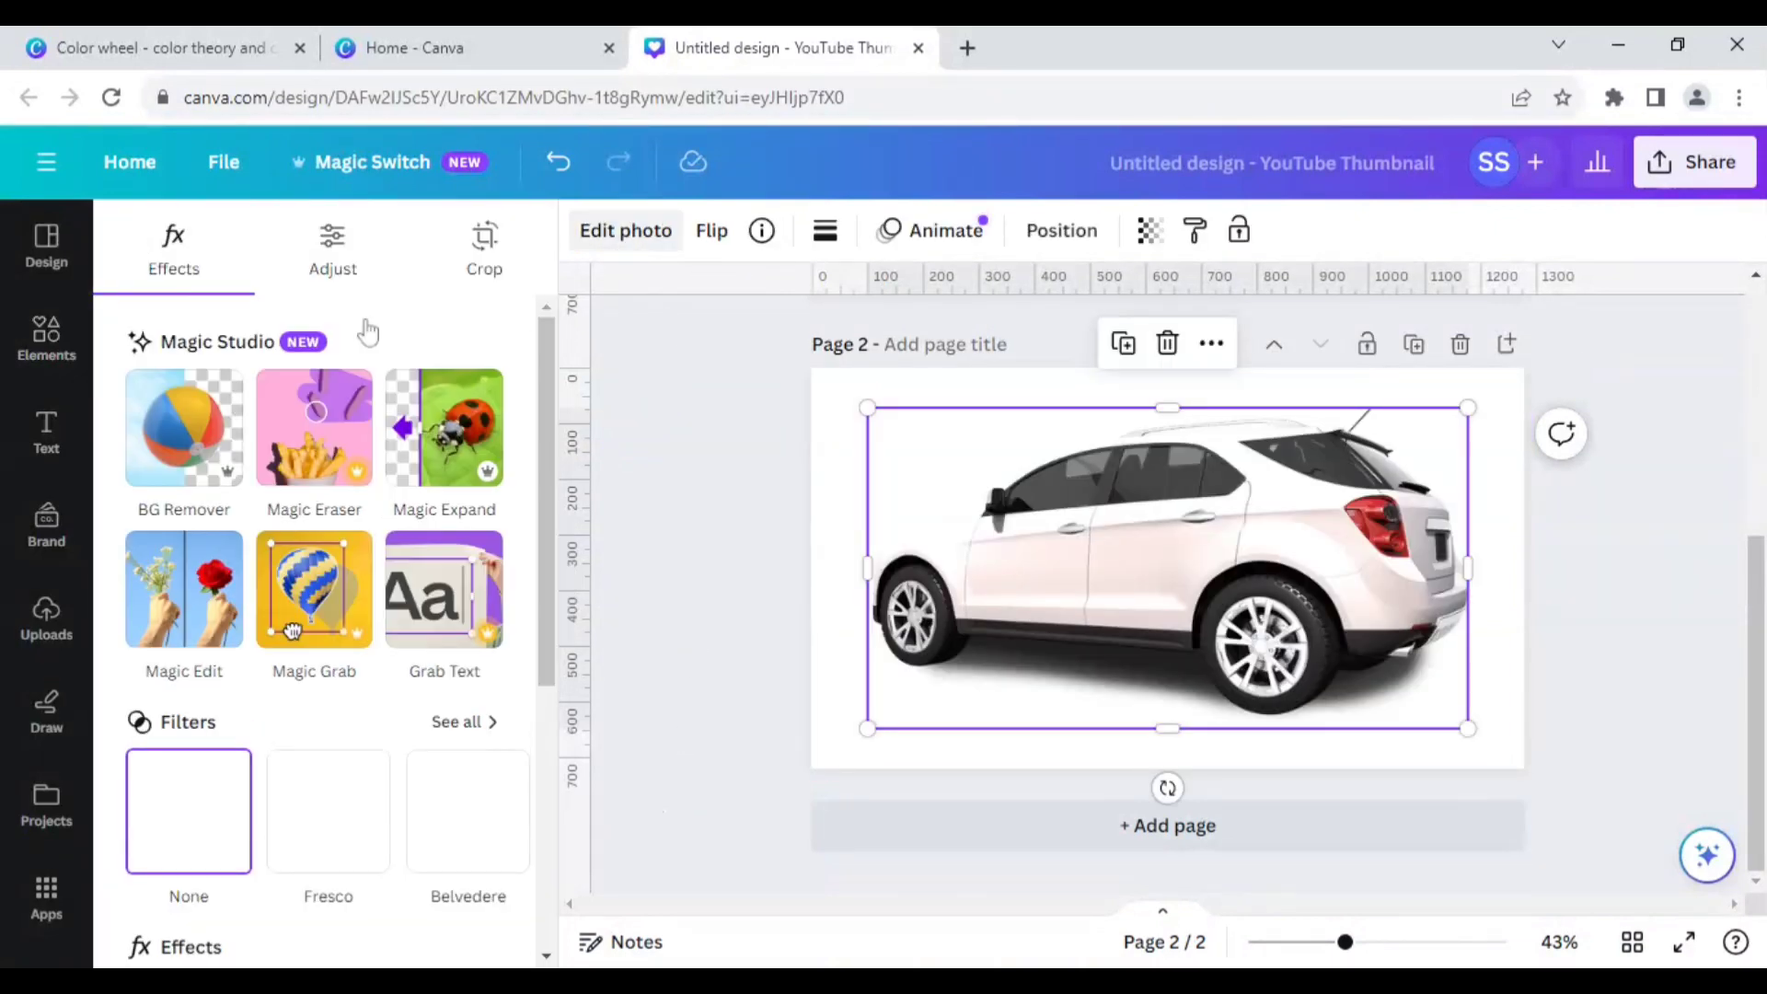
{"action": "left_click", "coordinate": [321, 269]}
{"action": "scroll", "coordinate": [311, 676], "scroll_direction": "down", "scroll_amount": 6}
{"action": "scroll", "coordinate": [311, 686], "scroll_direction": "down", "scroll_amount": 2}
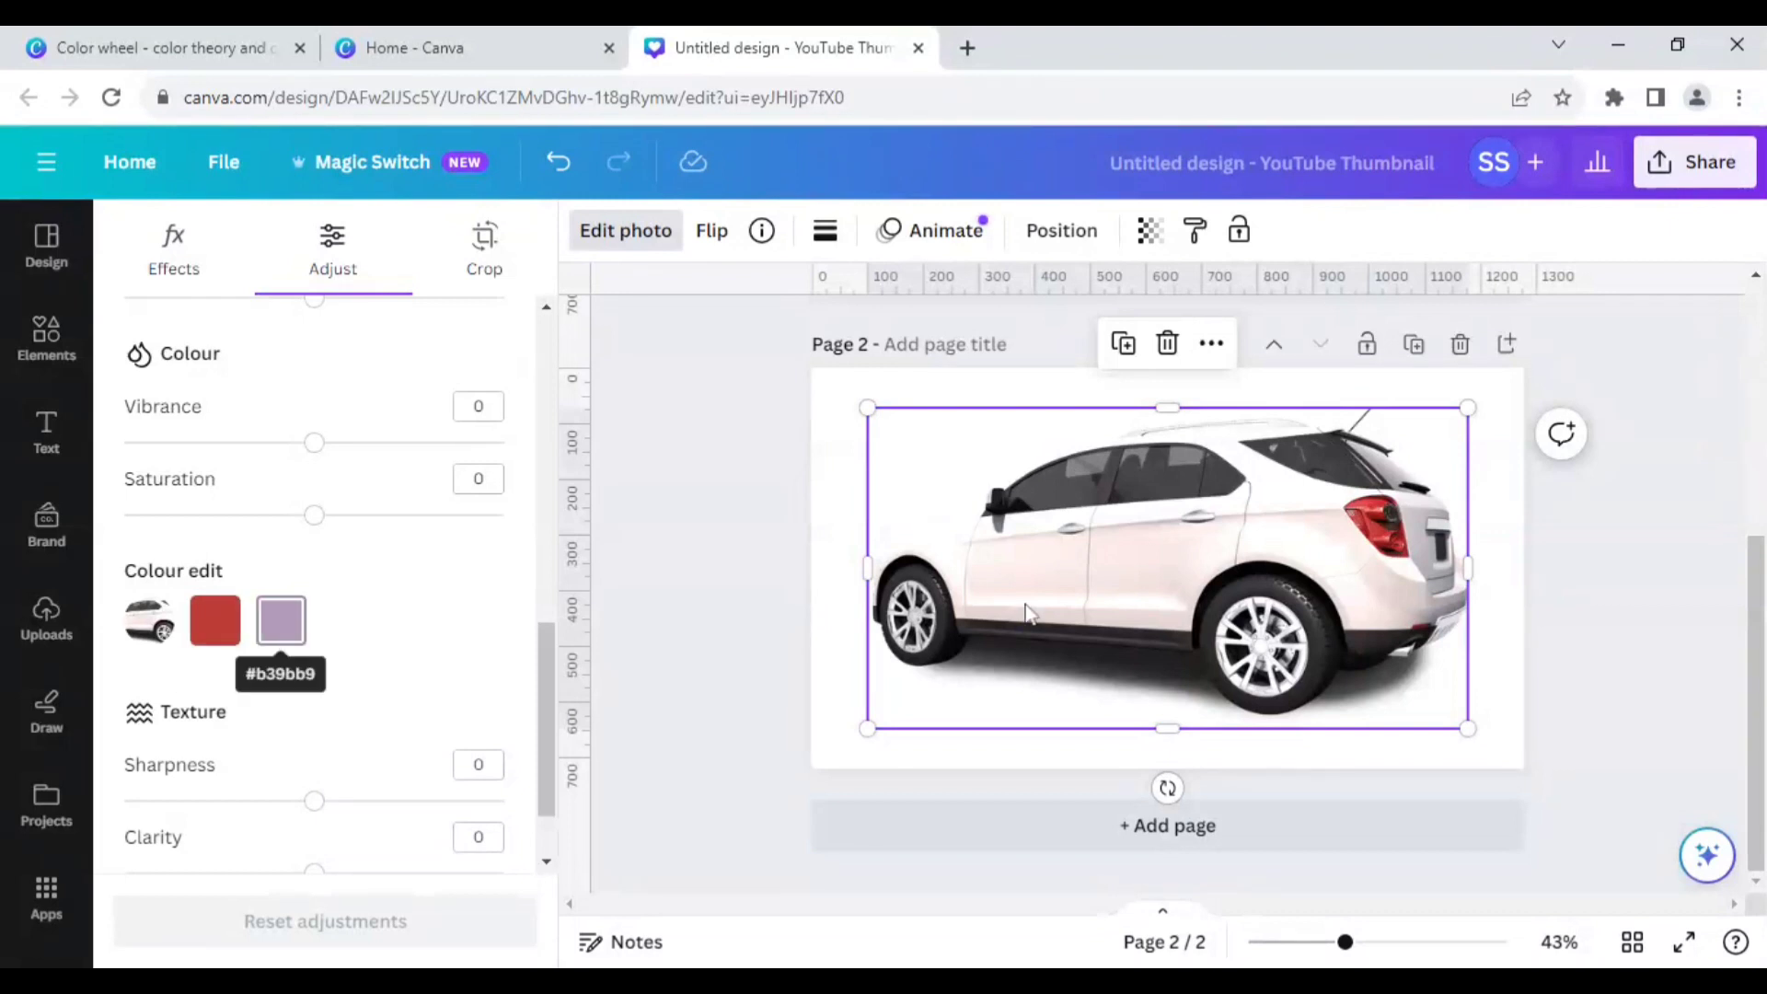
Step: Zoom in on the SUV to inspect its white, red and lilac swatches, then return to 43%
{"action": "left_click", "coordinate": [1383, 942]}
{"action": "left_click_drag", "start_coordinate": [1383, 943], "coordinate": [1388, 942]}
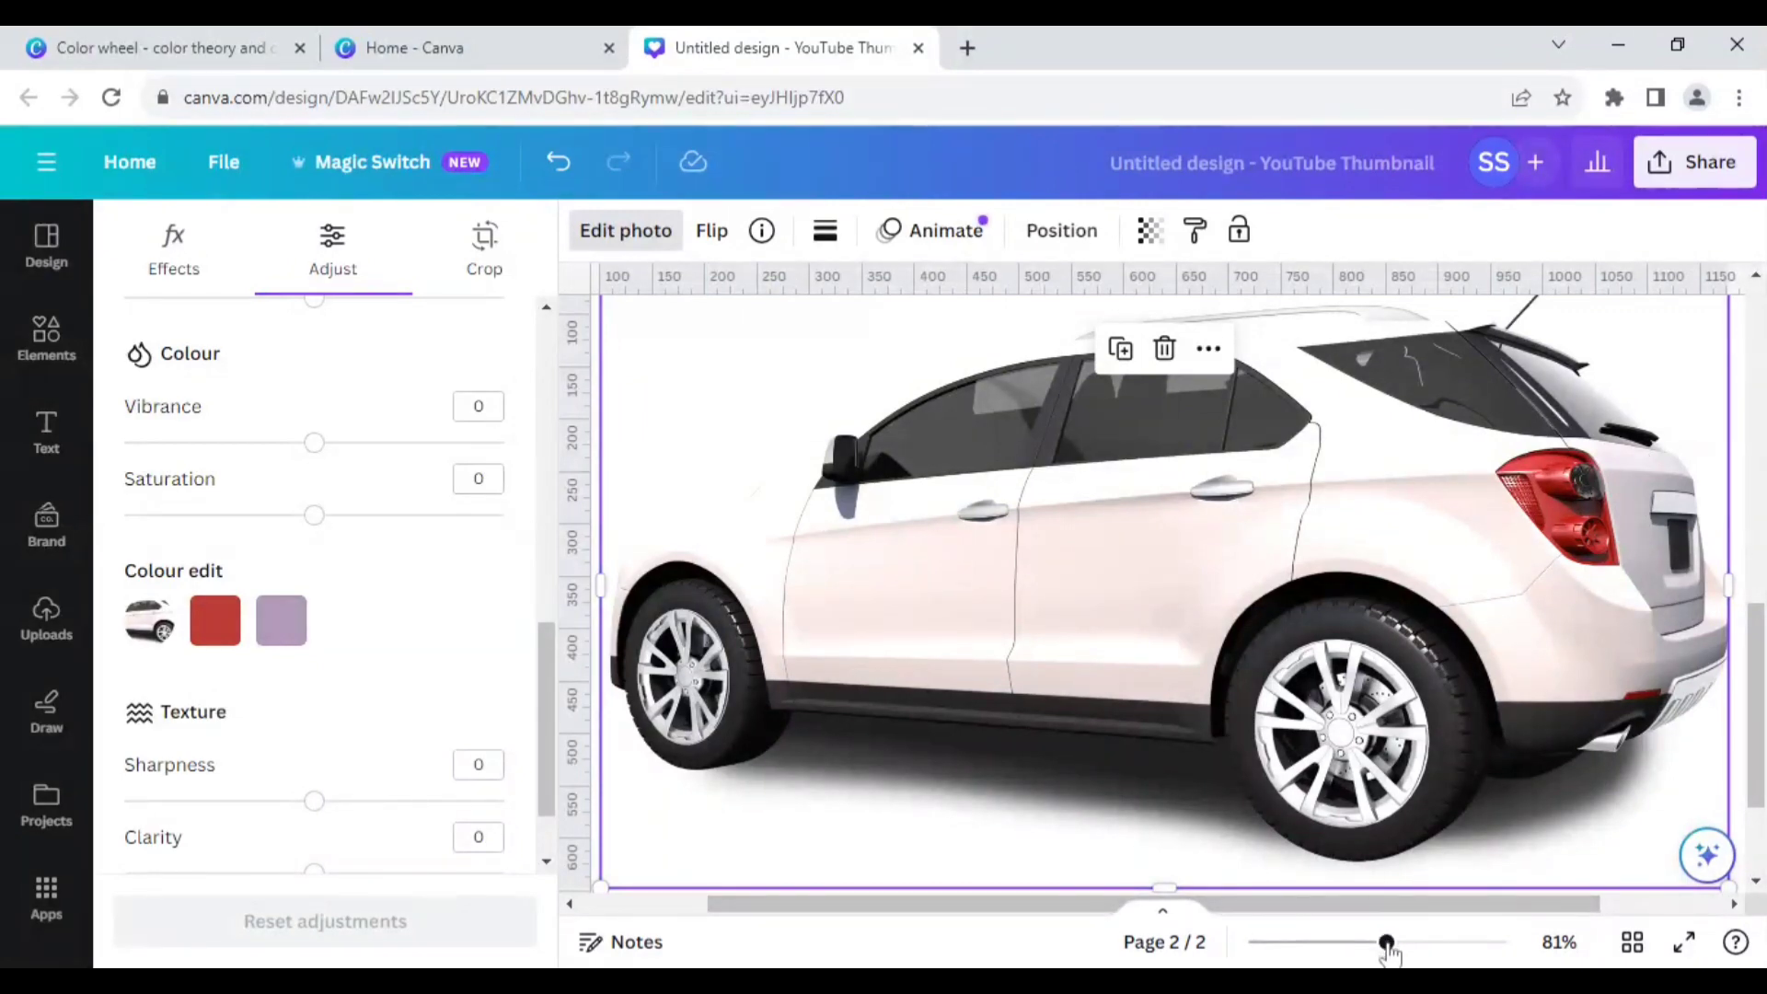
{"action": "left_click_drag", "start_coordinate": [1387, 944], "coordinate": [1344, 943]}
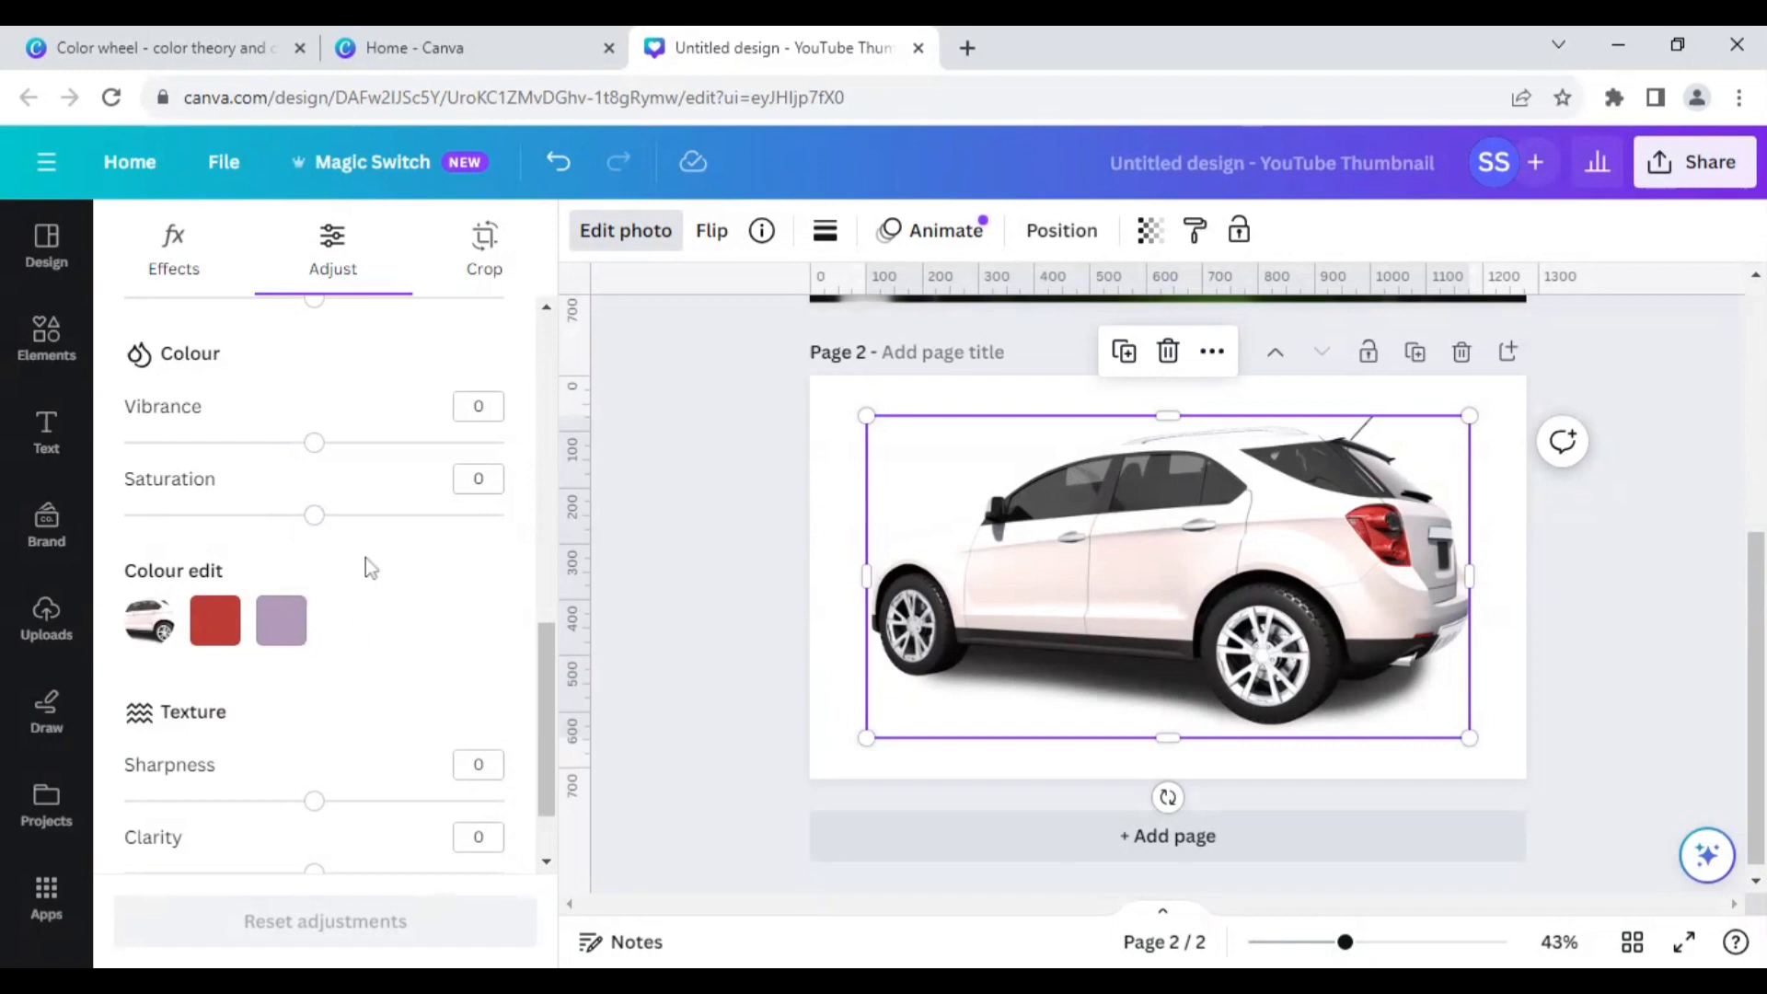
Step: Add a third page holding the dark sports car photo from the 'car side image' search
{"action": "left_click", "coordinate": [46, 340]}
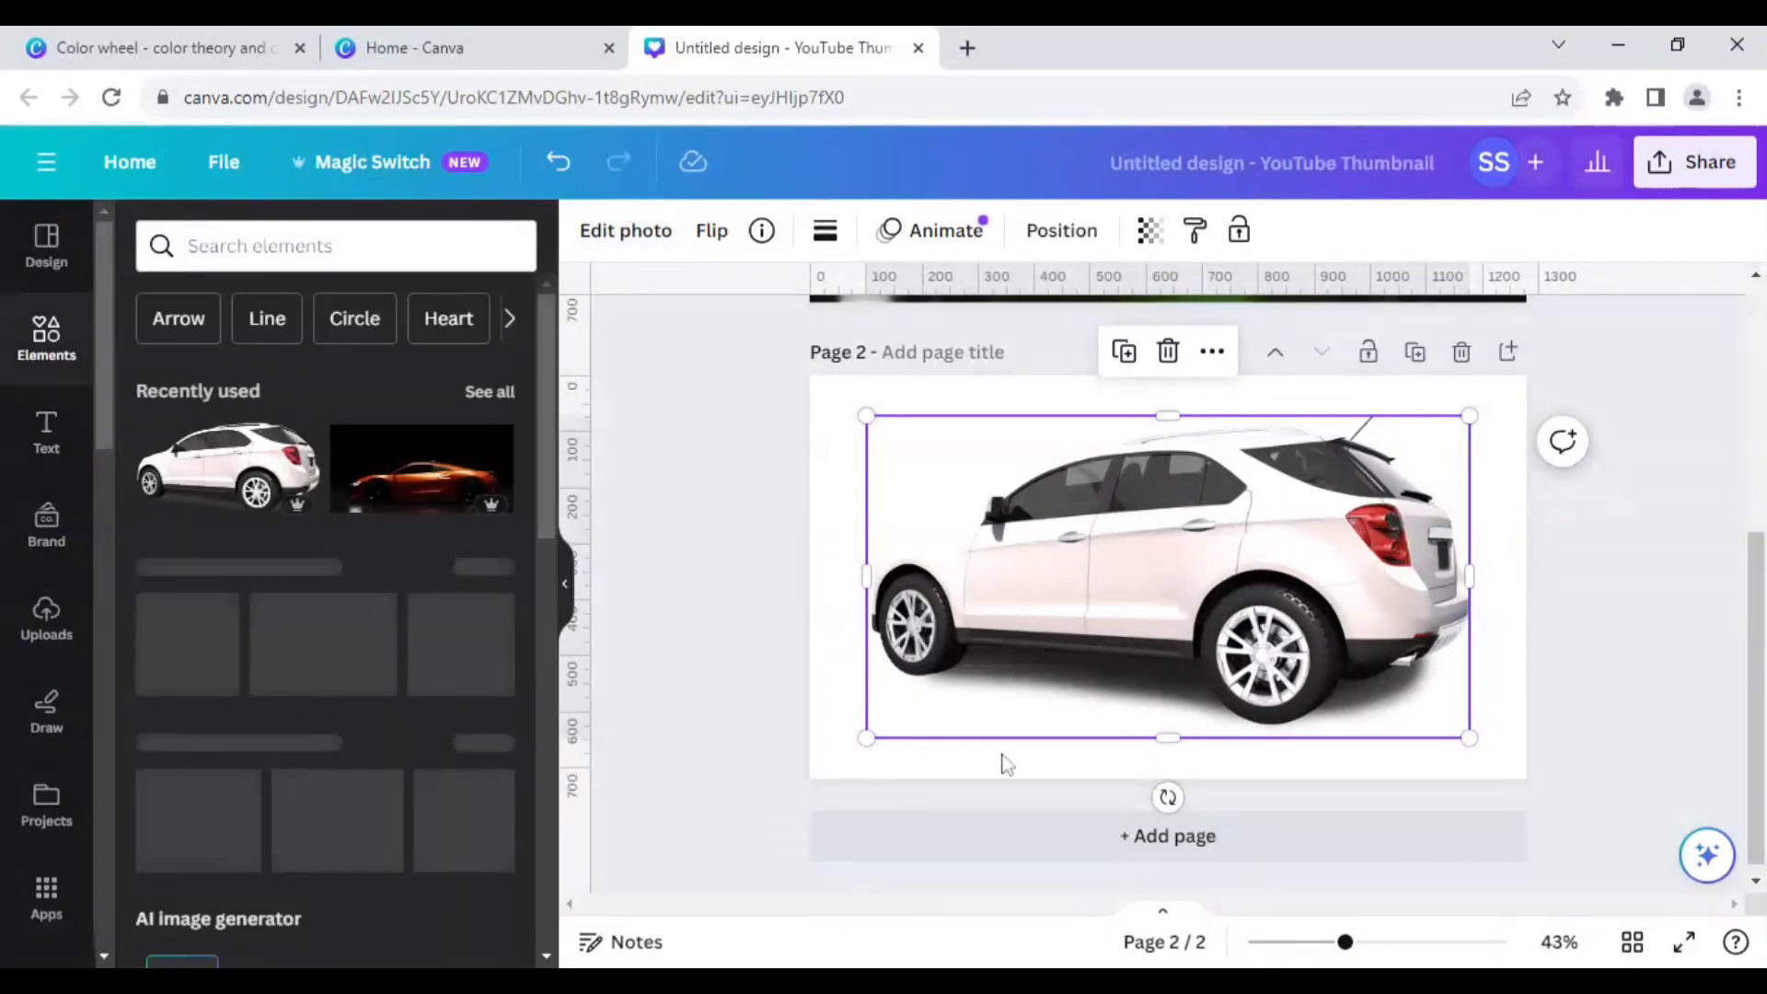
{"action": "left_click", "coordinate": [1025, 842]}
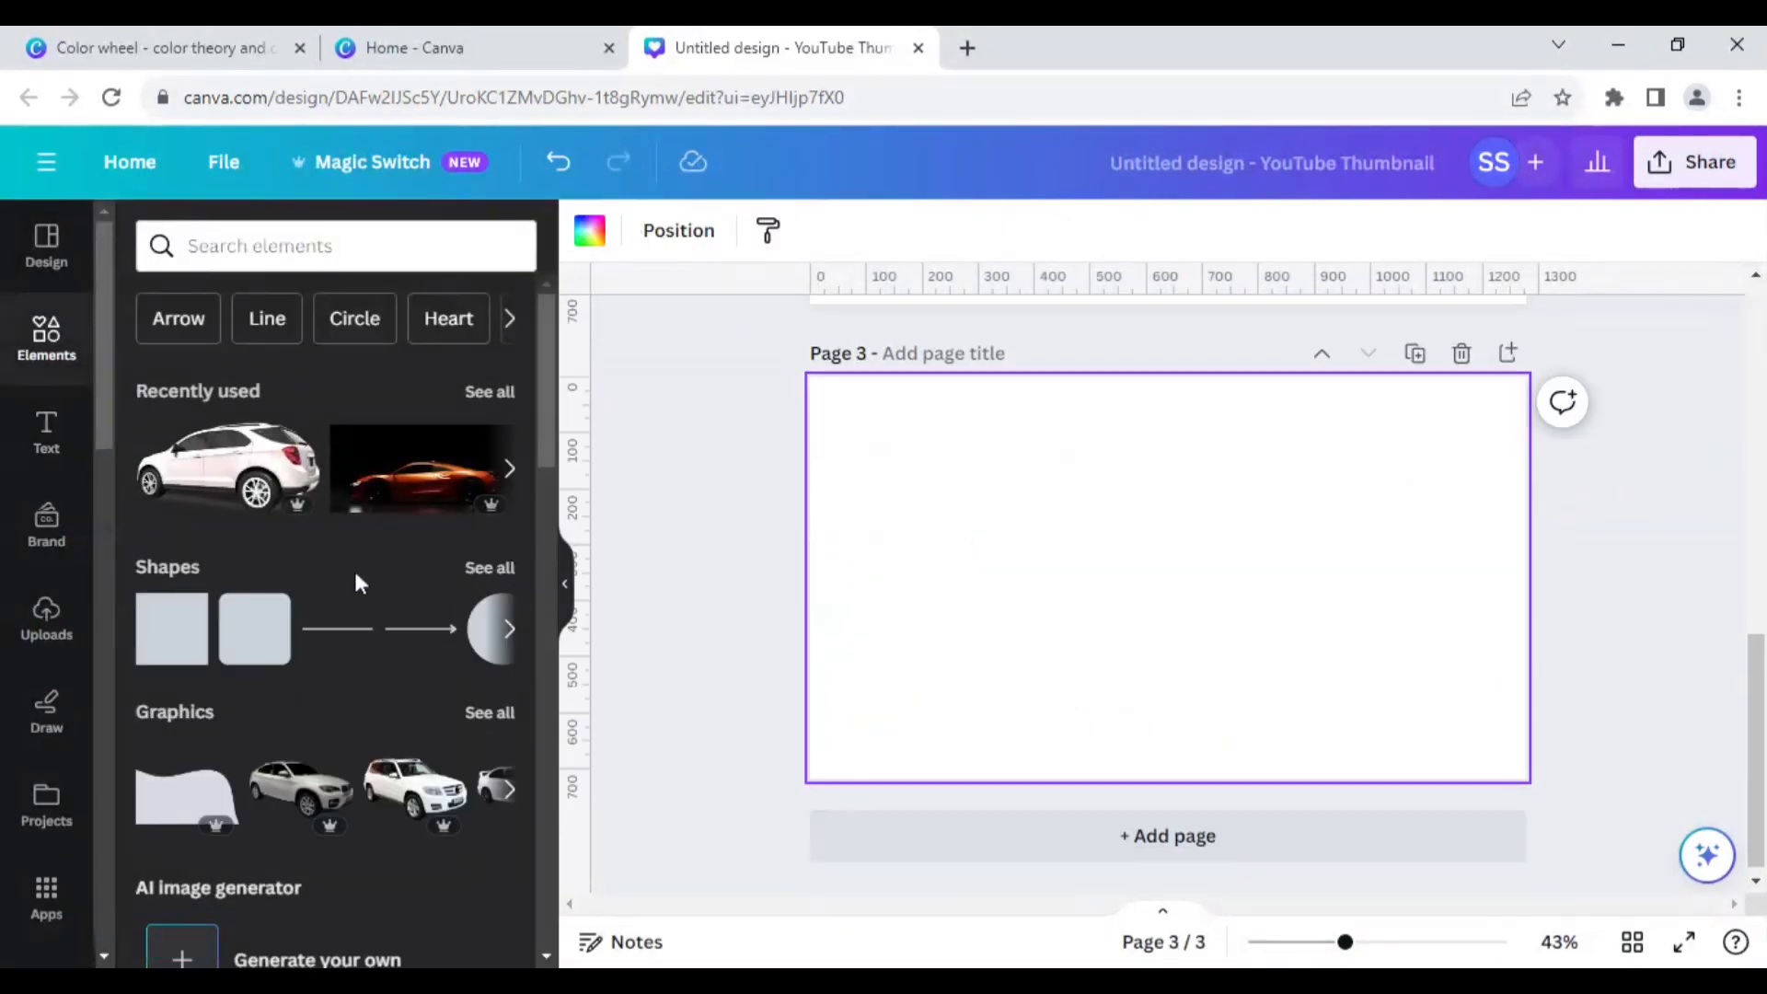
{"action": "left_click", "coordinate": [276, 246]}
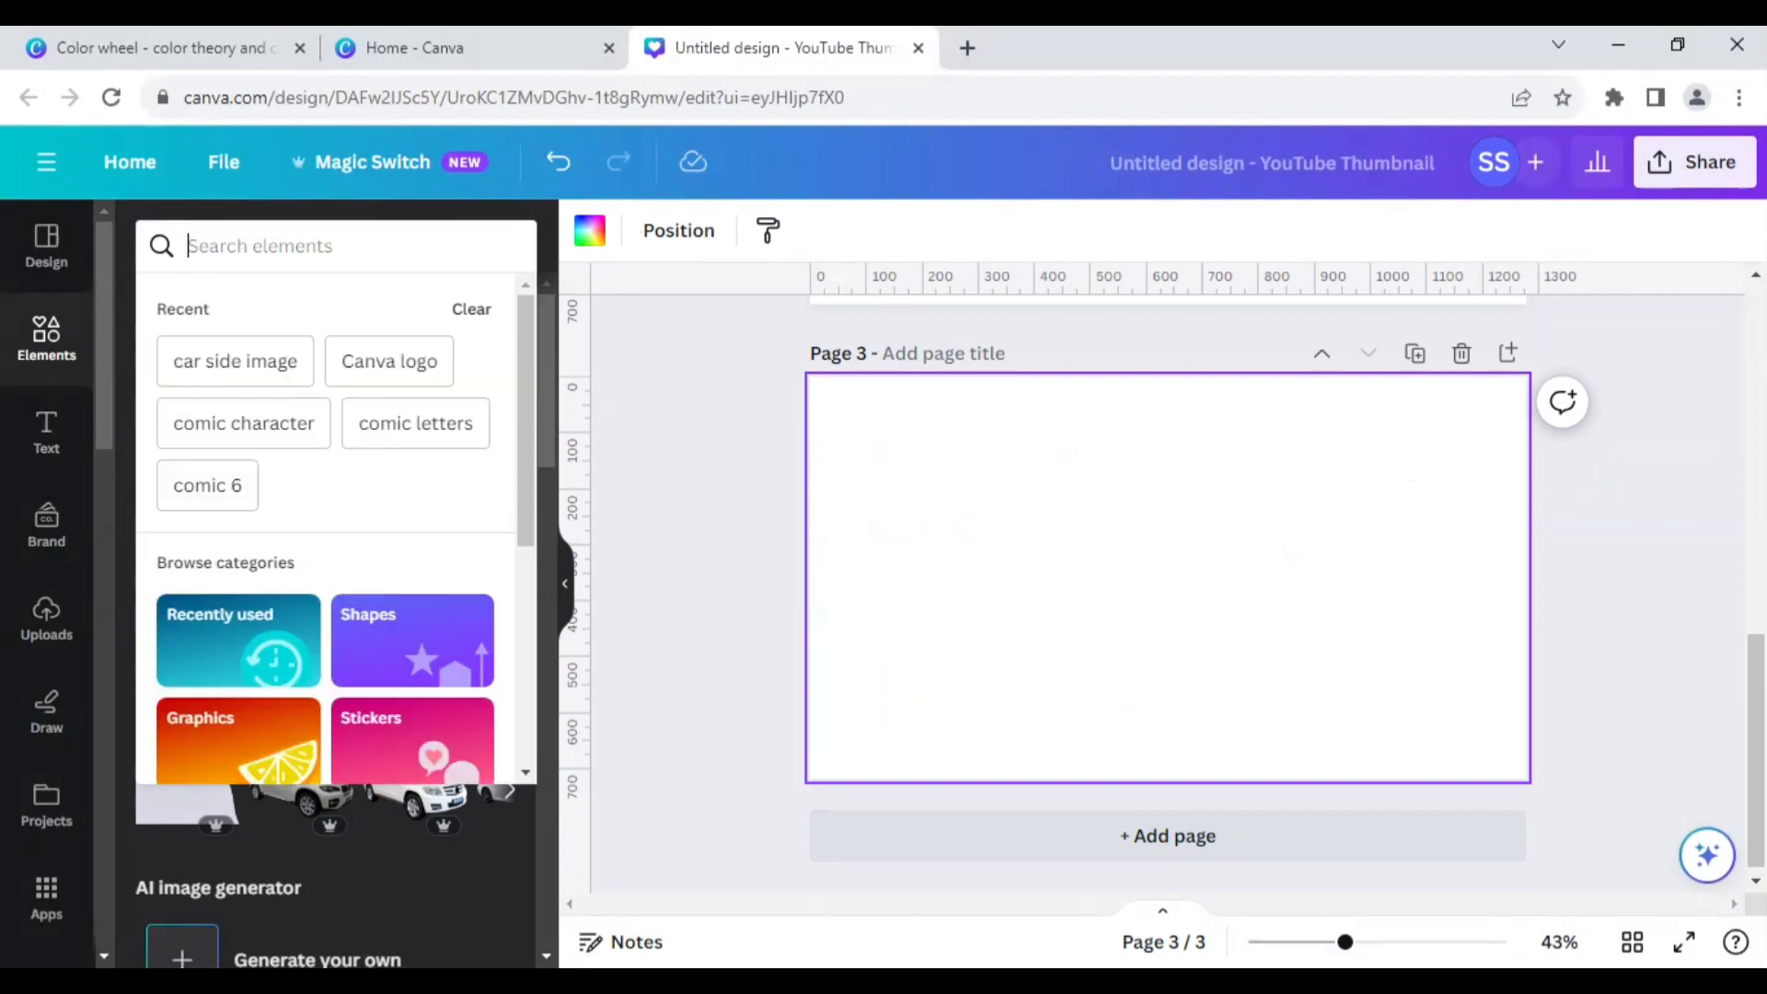
{"action": "left_click", "coordinate": [281, 357]}
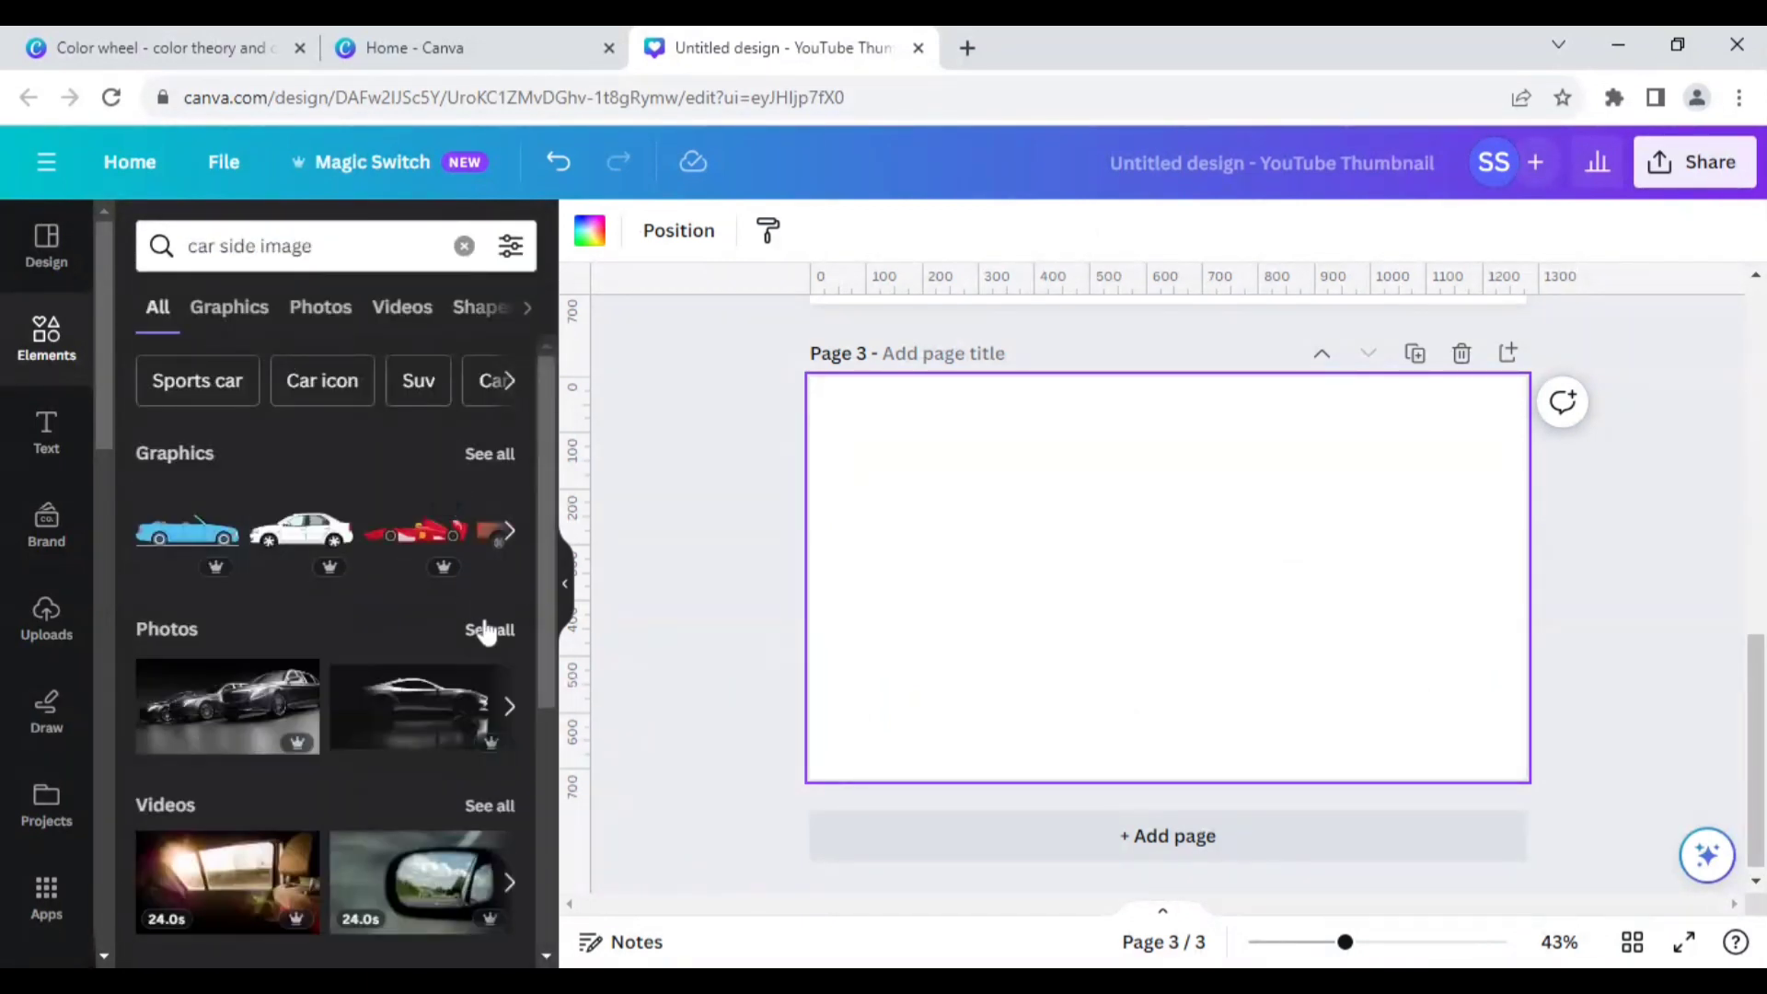
{"action": "left_click", "coordinate": [485, 629]}
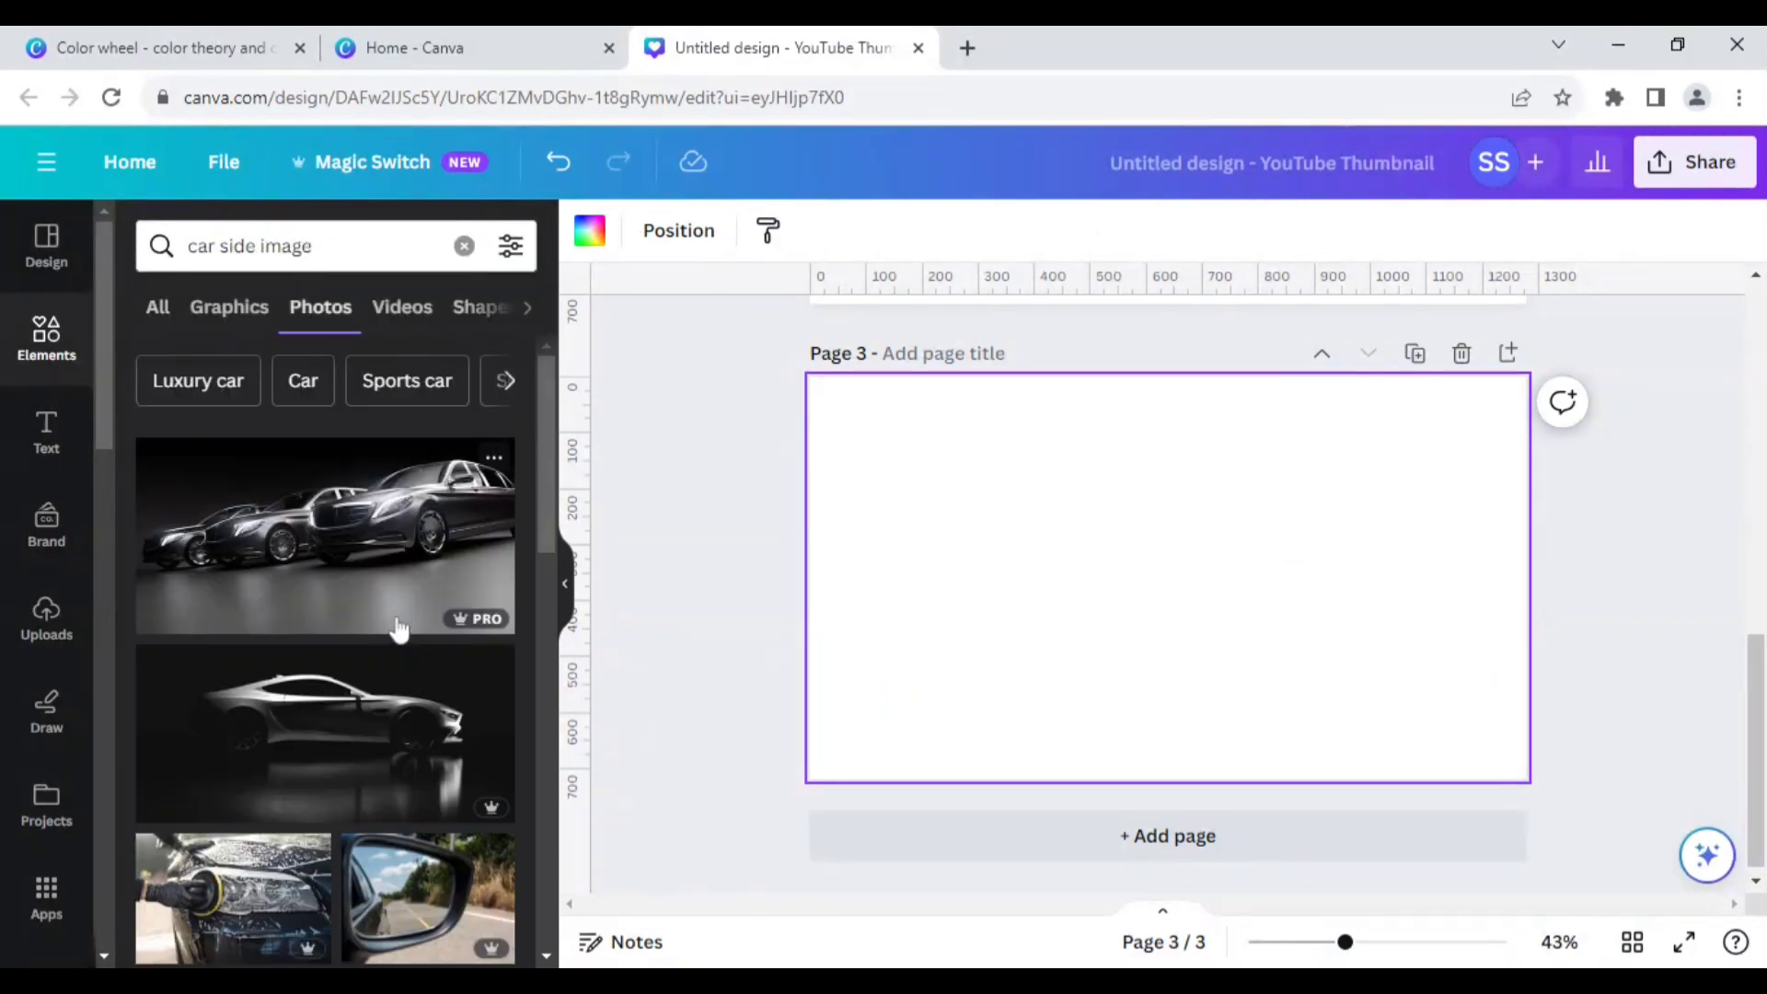
{"action": "left_click", "coordinate": [366, 732]}
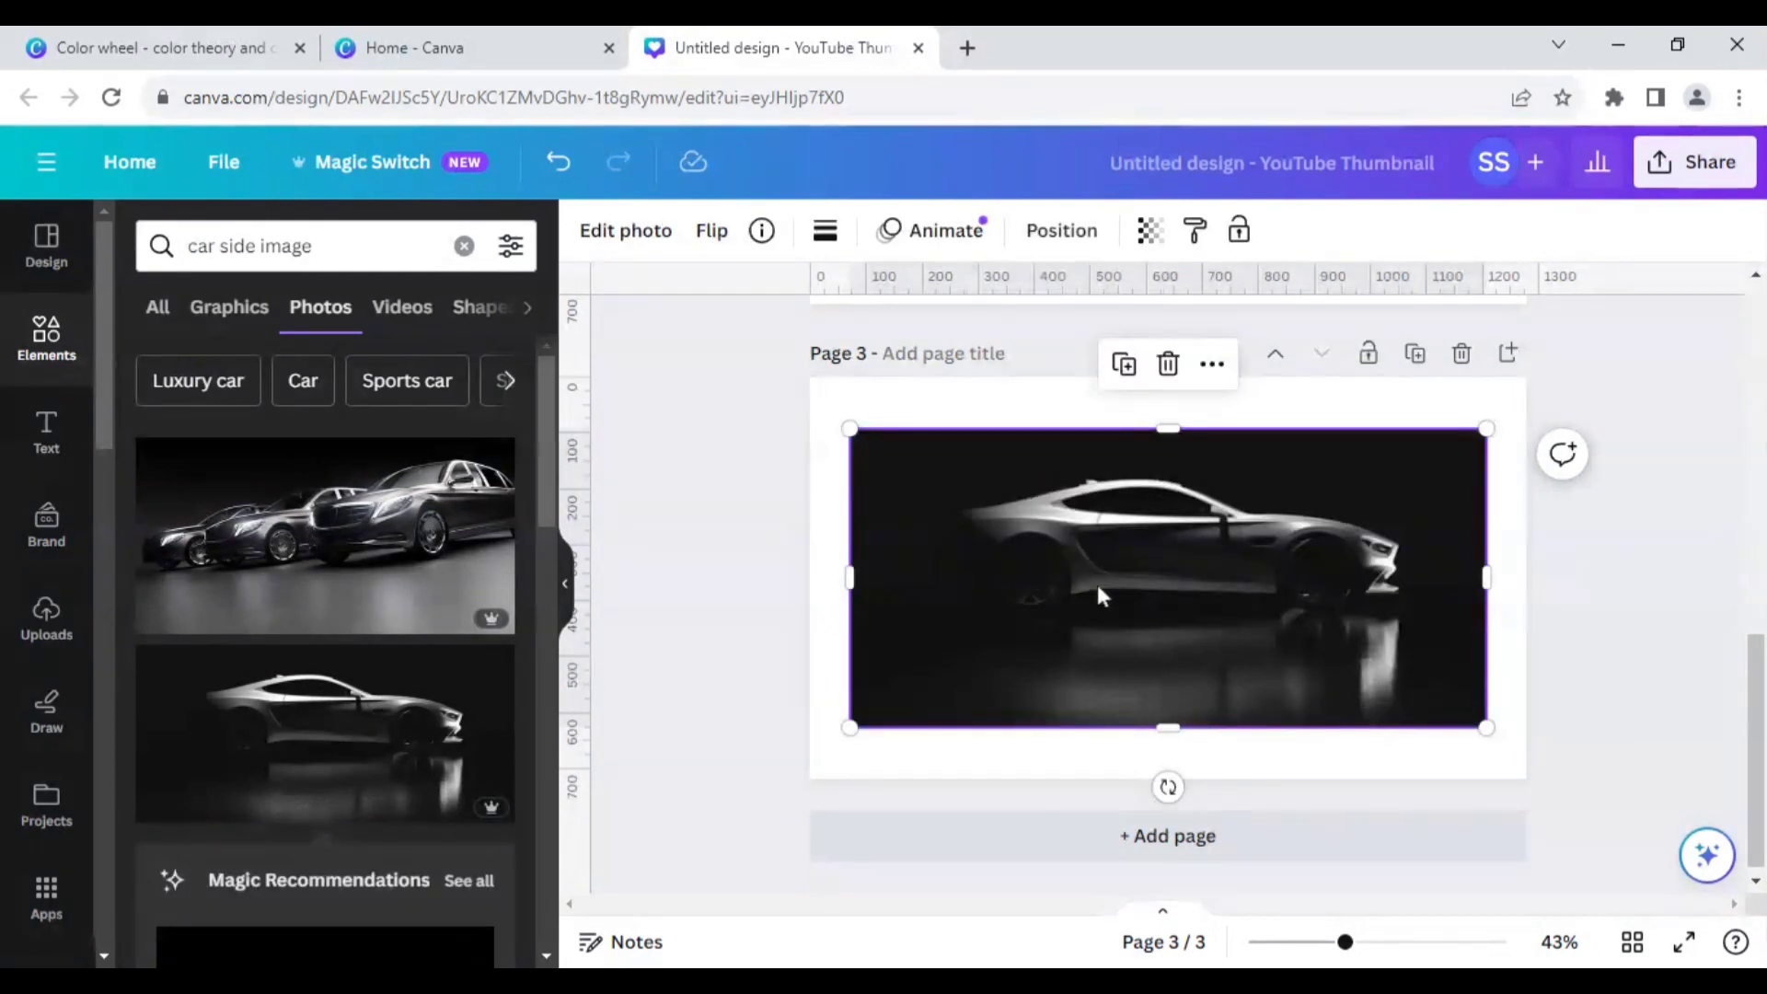
Step: Open the dark car photo's Adjust settings and confirm it offers no colour edit
{"action": "left_click", "coordinate": [635, 244]}
{"action": "left_click", "coordinate": [348, 267]}
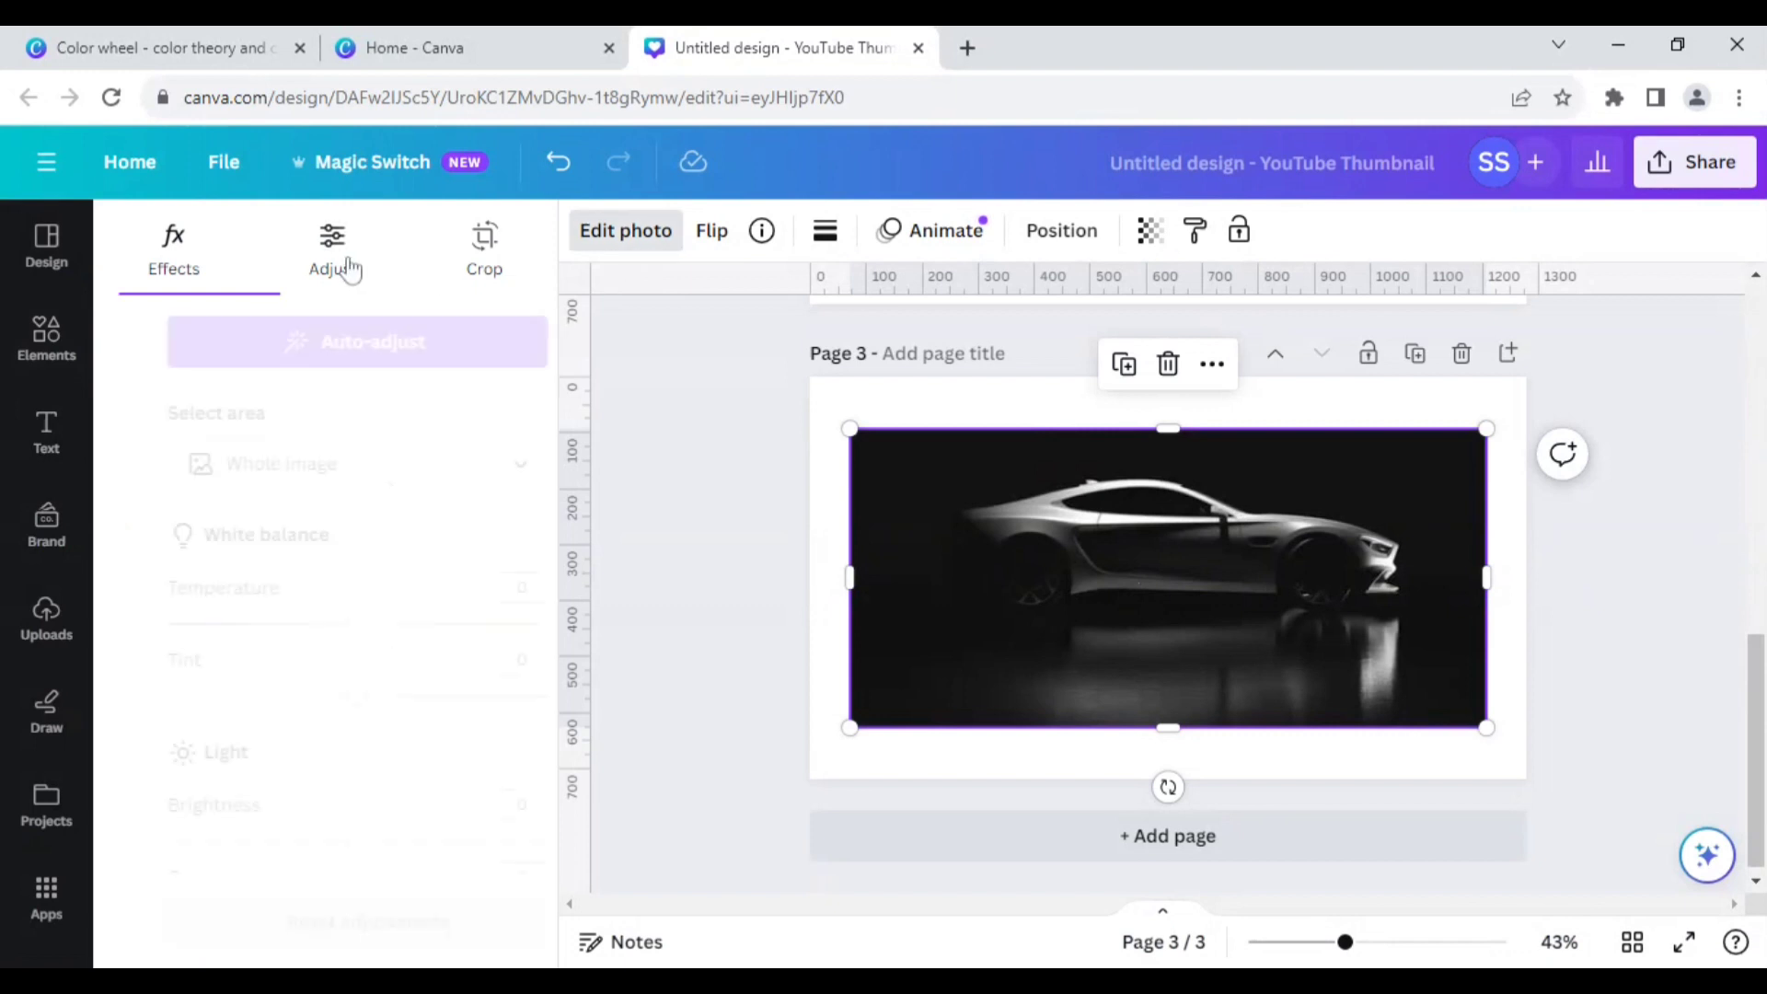
{"action": "scroll", "coordinate": [349, 630], "scroll_direction": "down", "scroll_amount": 7}
{"action": "scroll", "coordinate": [347, 641], "scroll_direction": "down", "scroll_amount": 3}
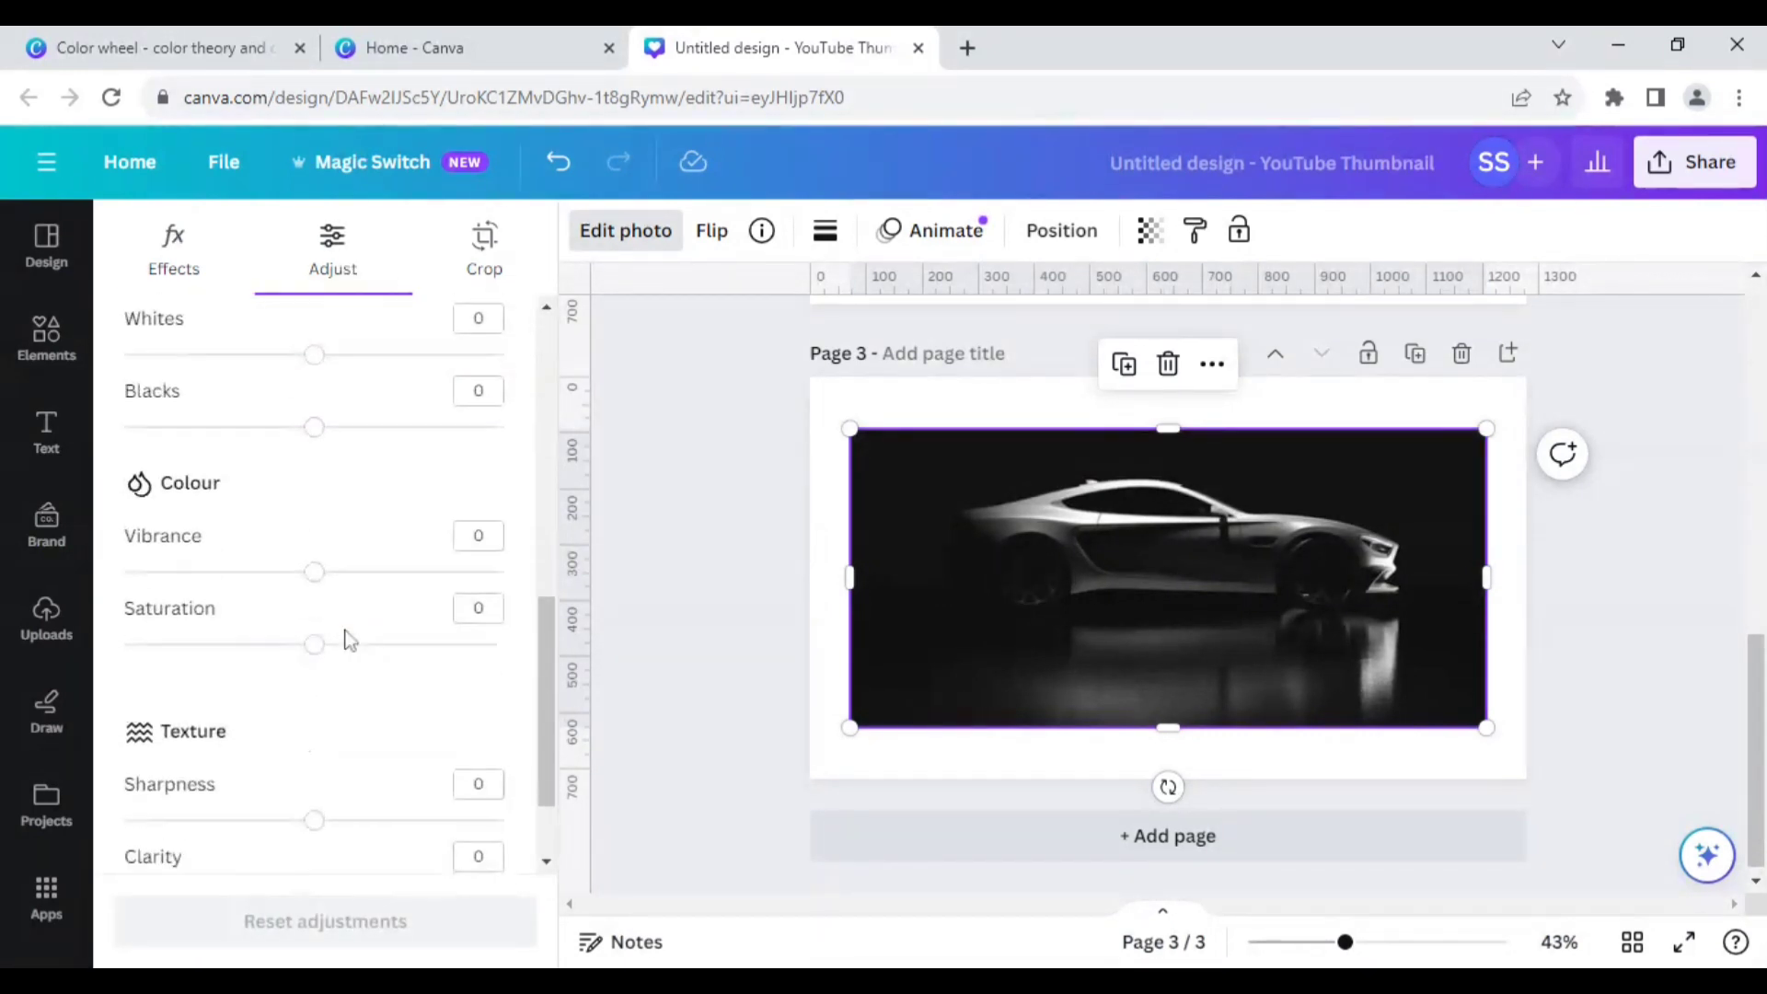
{"action": "scroll", "coordinate": [340, 635], "scroll_direction": "up", "scroll_amount": 3}
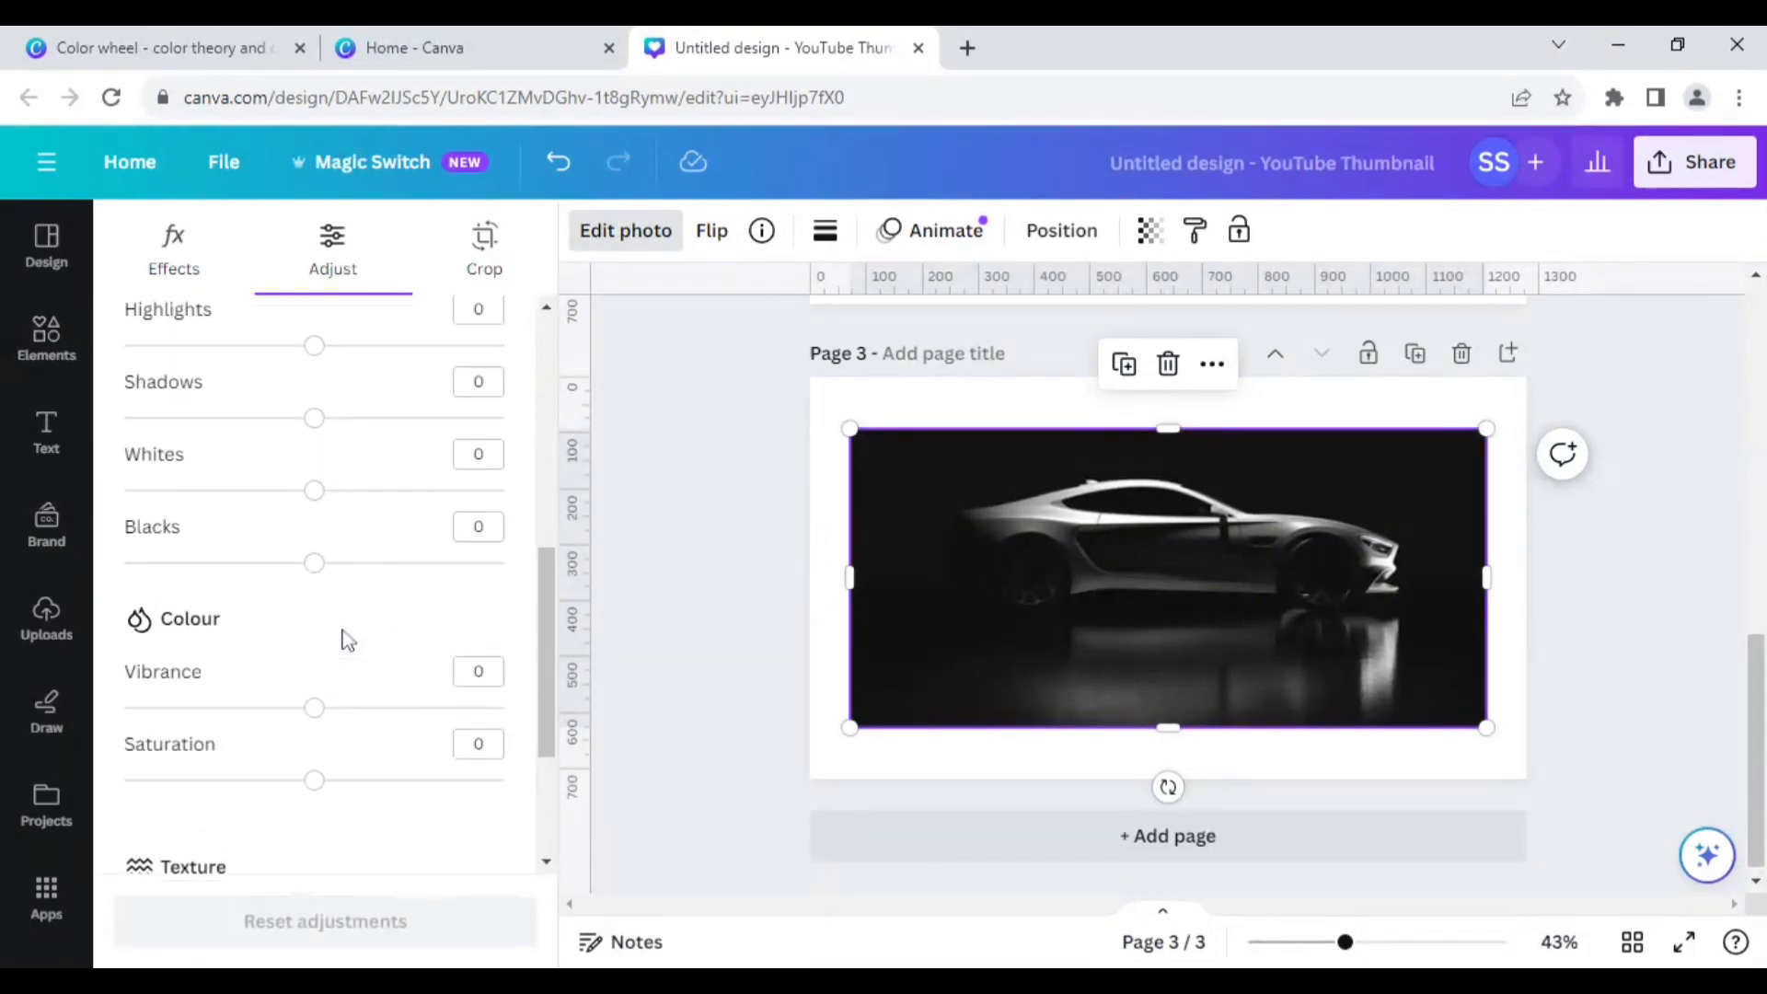
{"action": "scroll", "coordinate": [357, 667], "scroll_direction": "down", "scroll_amount": 3}
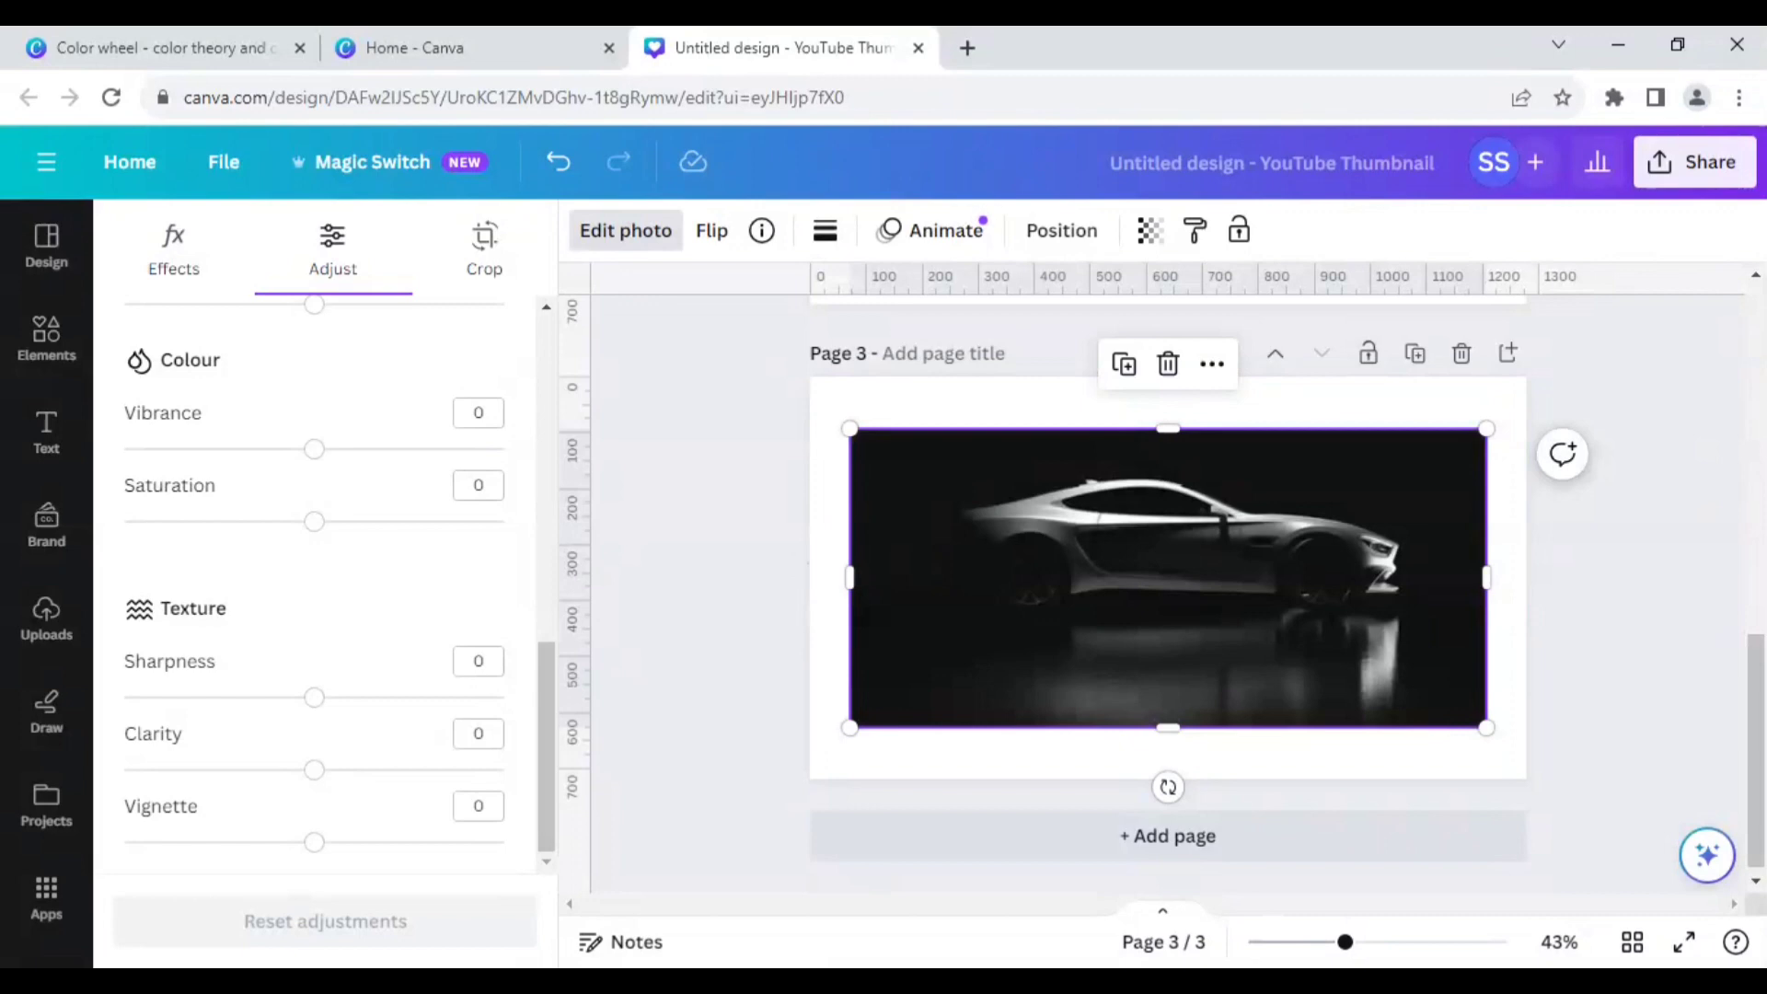
Step: Reopen Adjust on page 1's green sports car to show its Colour edit tones, including #a93610
{"action": "key", "text": "Escape"}
{"action": "scroll", "coordinate": [801, 564], "scroll_direction": "up", "scroll_amount": 10}
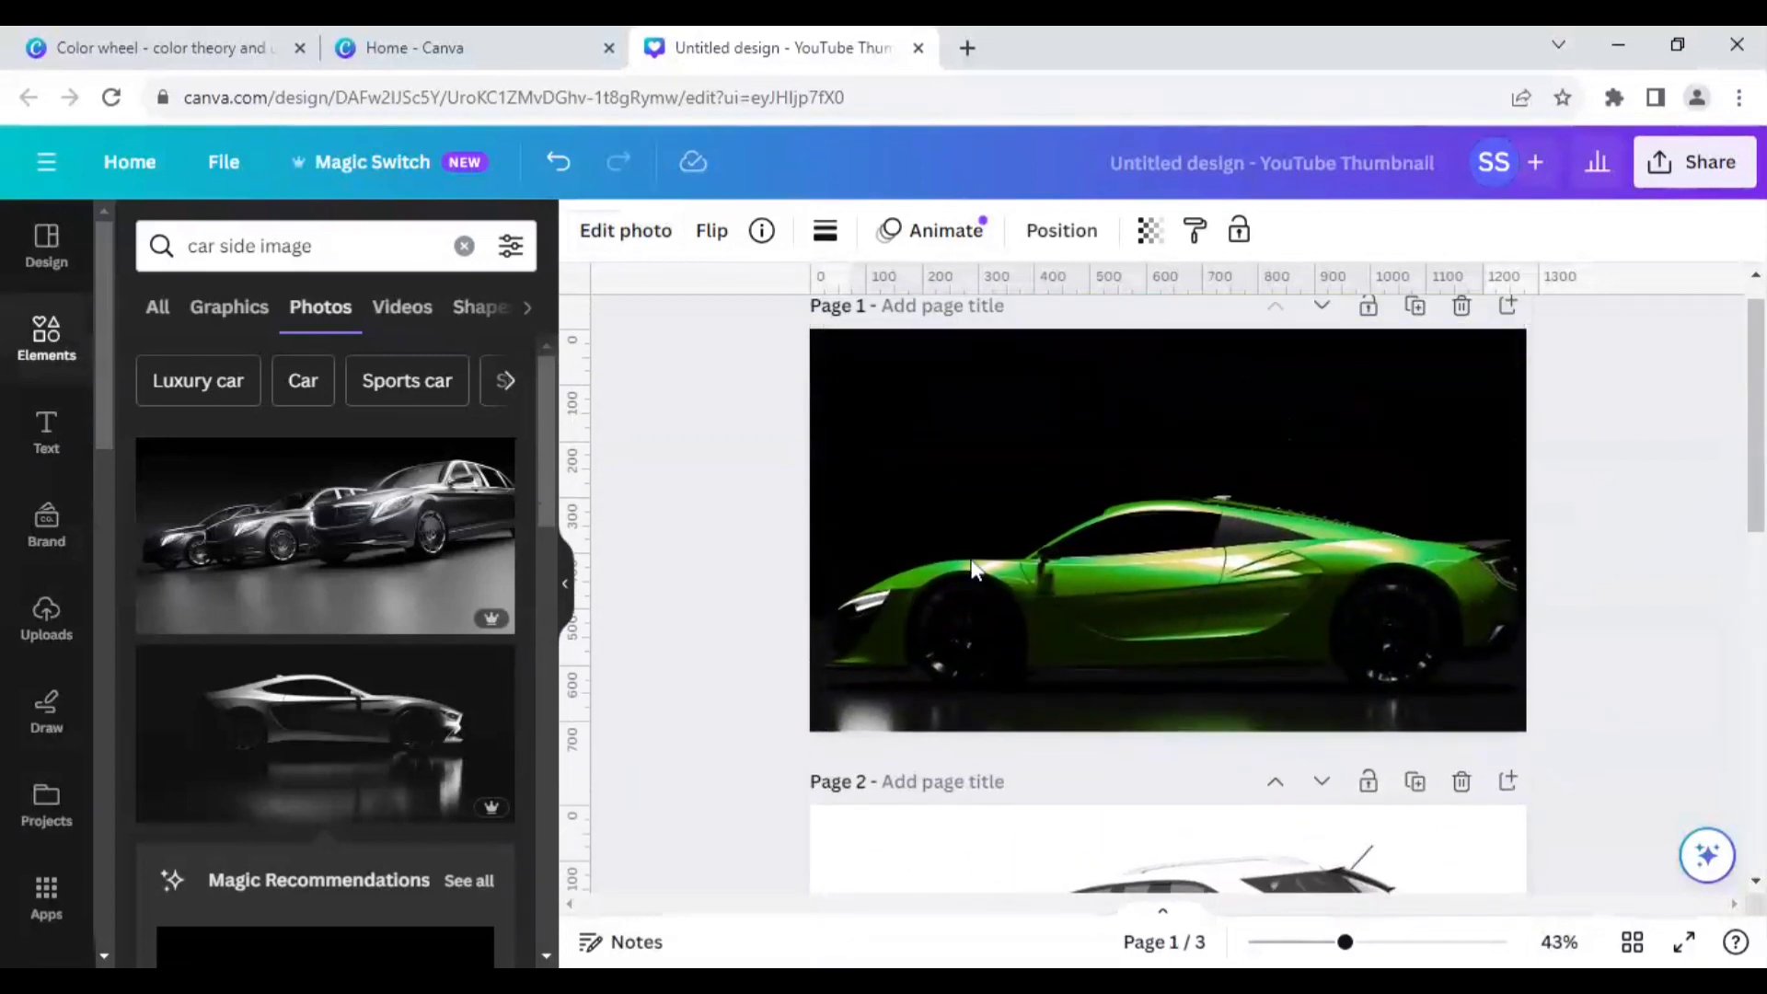
{"action": "left_click", "coordinate": [1064, 560]}
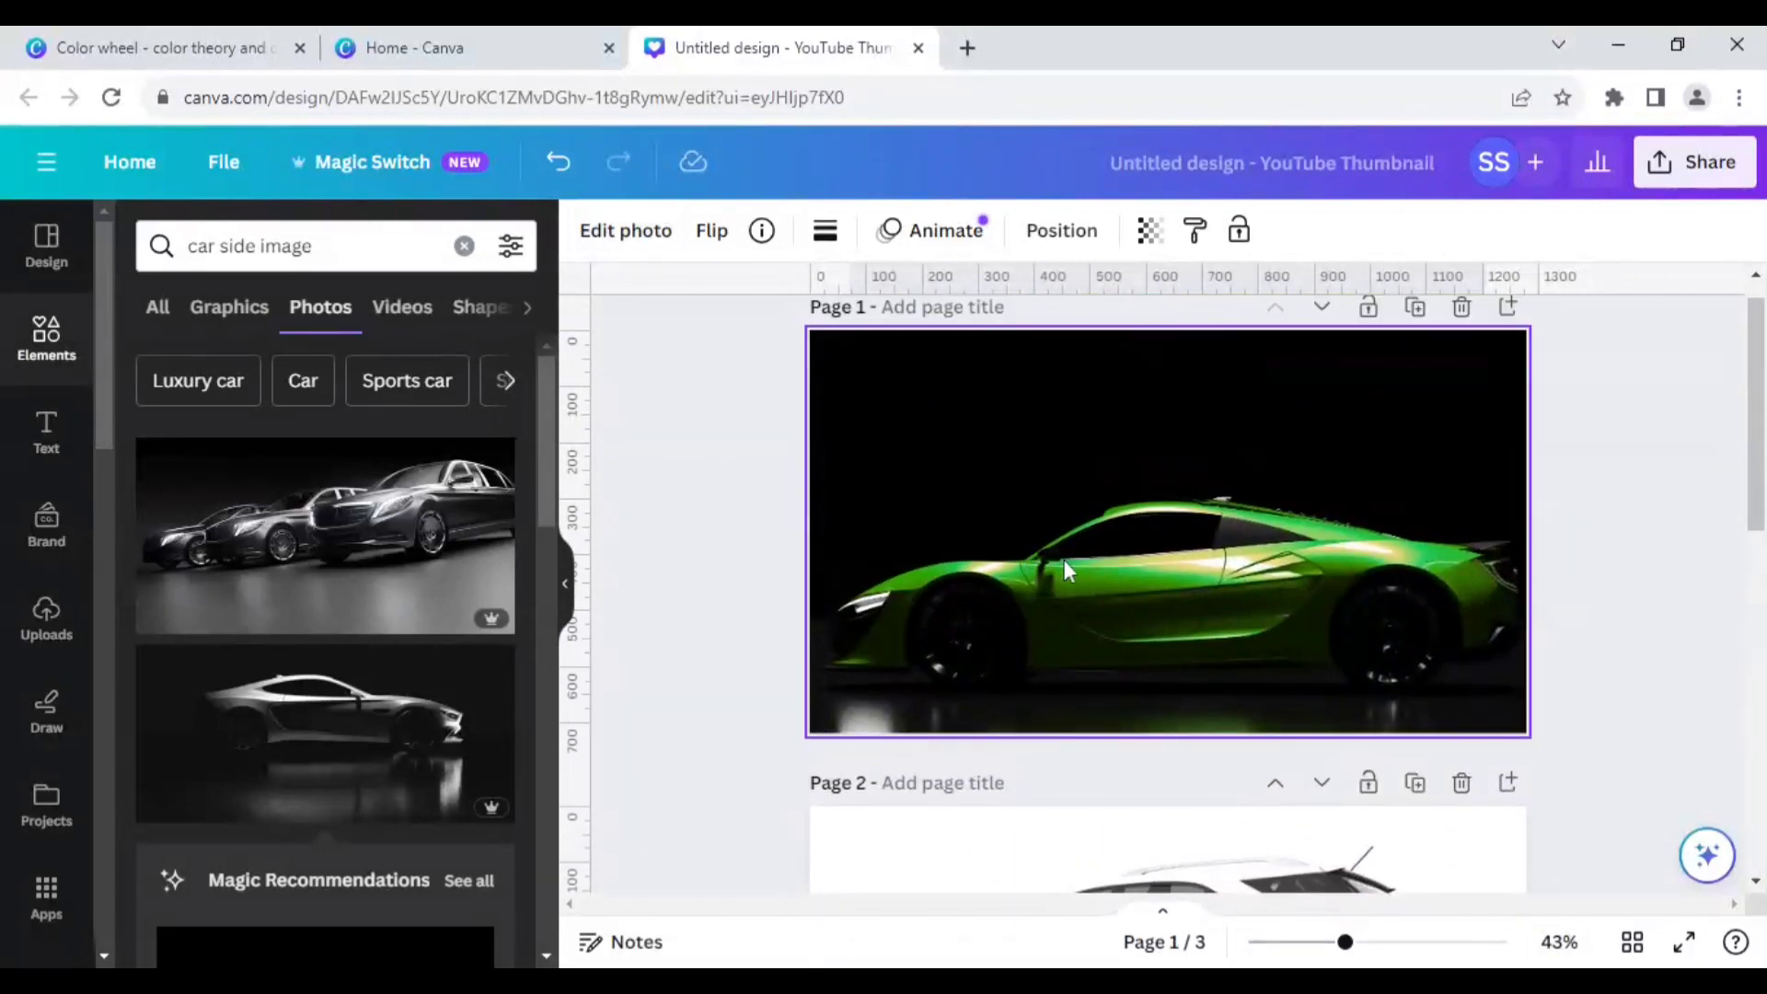
{"action": "left_click", "coordinate": [607, 235]}
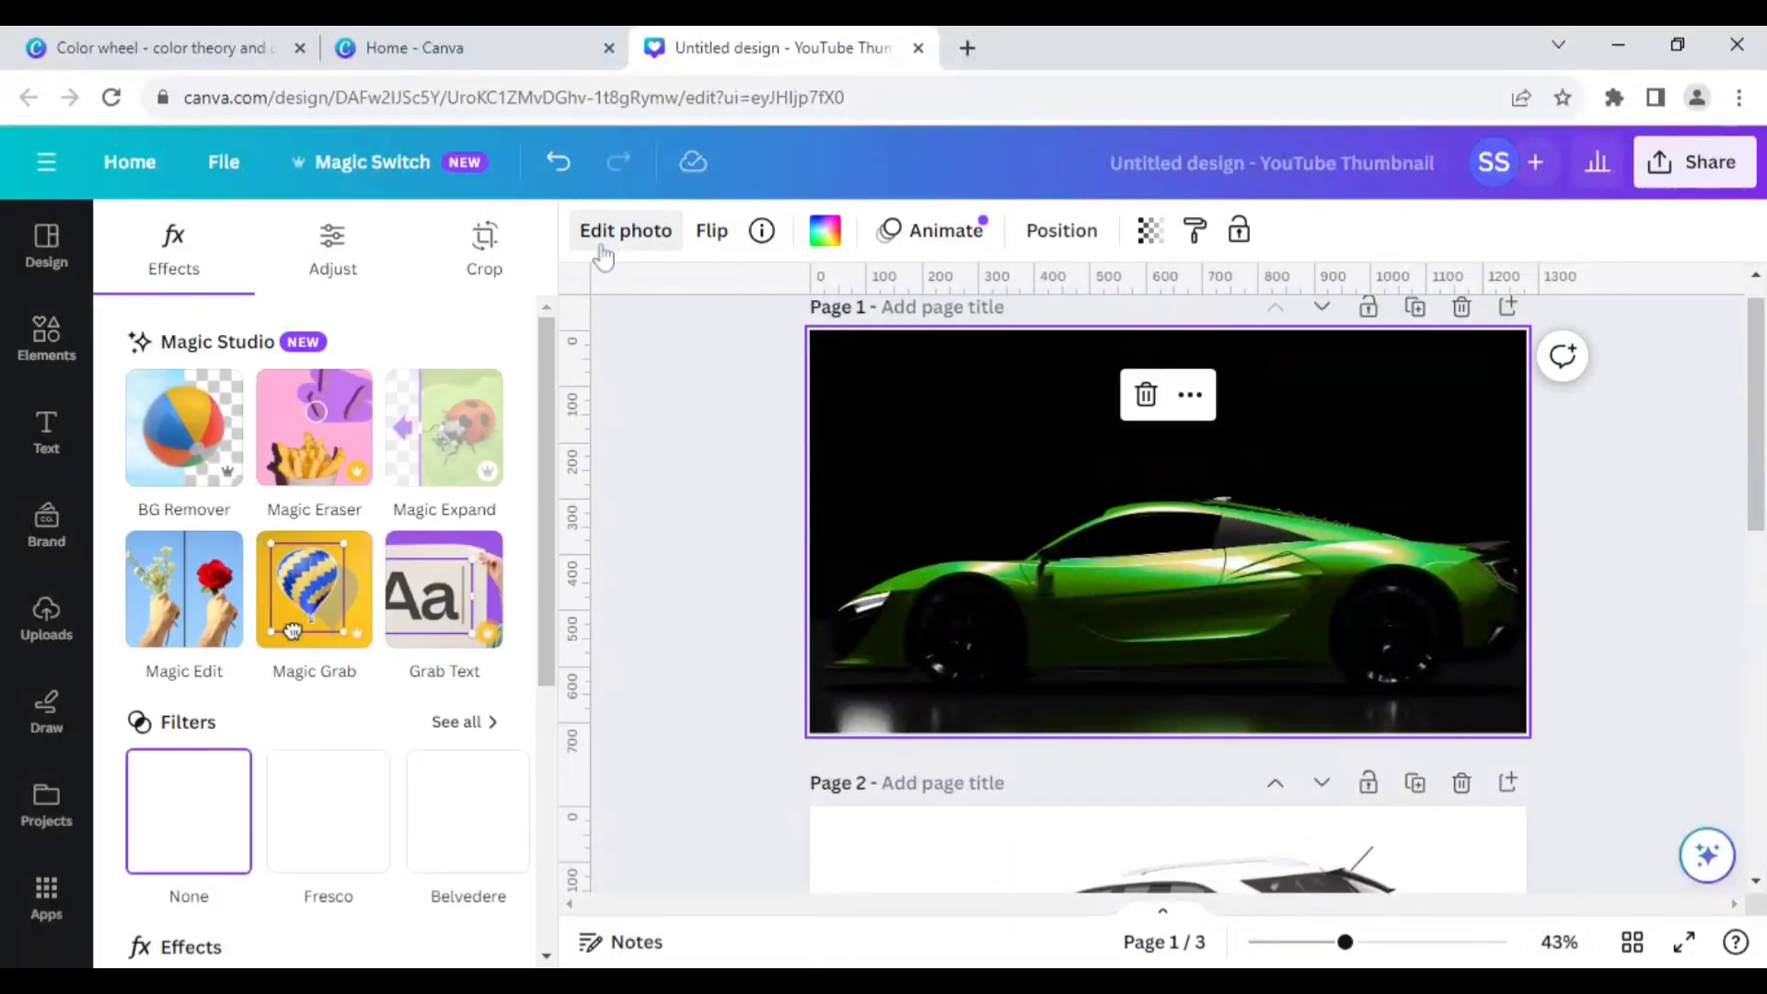
{"action": "left_click", "coordinate": [333, 261]}
{"action": "left_click_drag", "start_coordinate": [547, 449], "coordinate": [541, 721]}
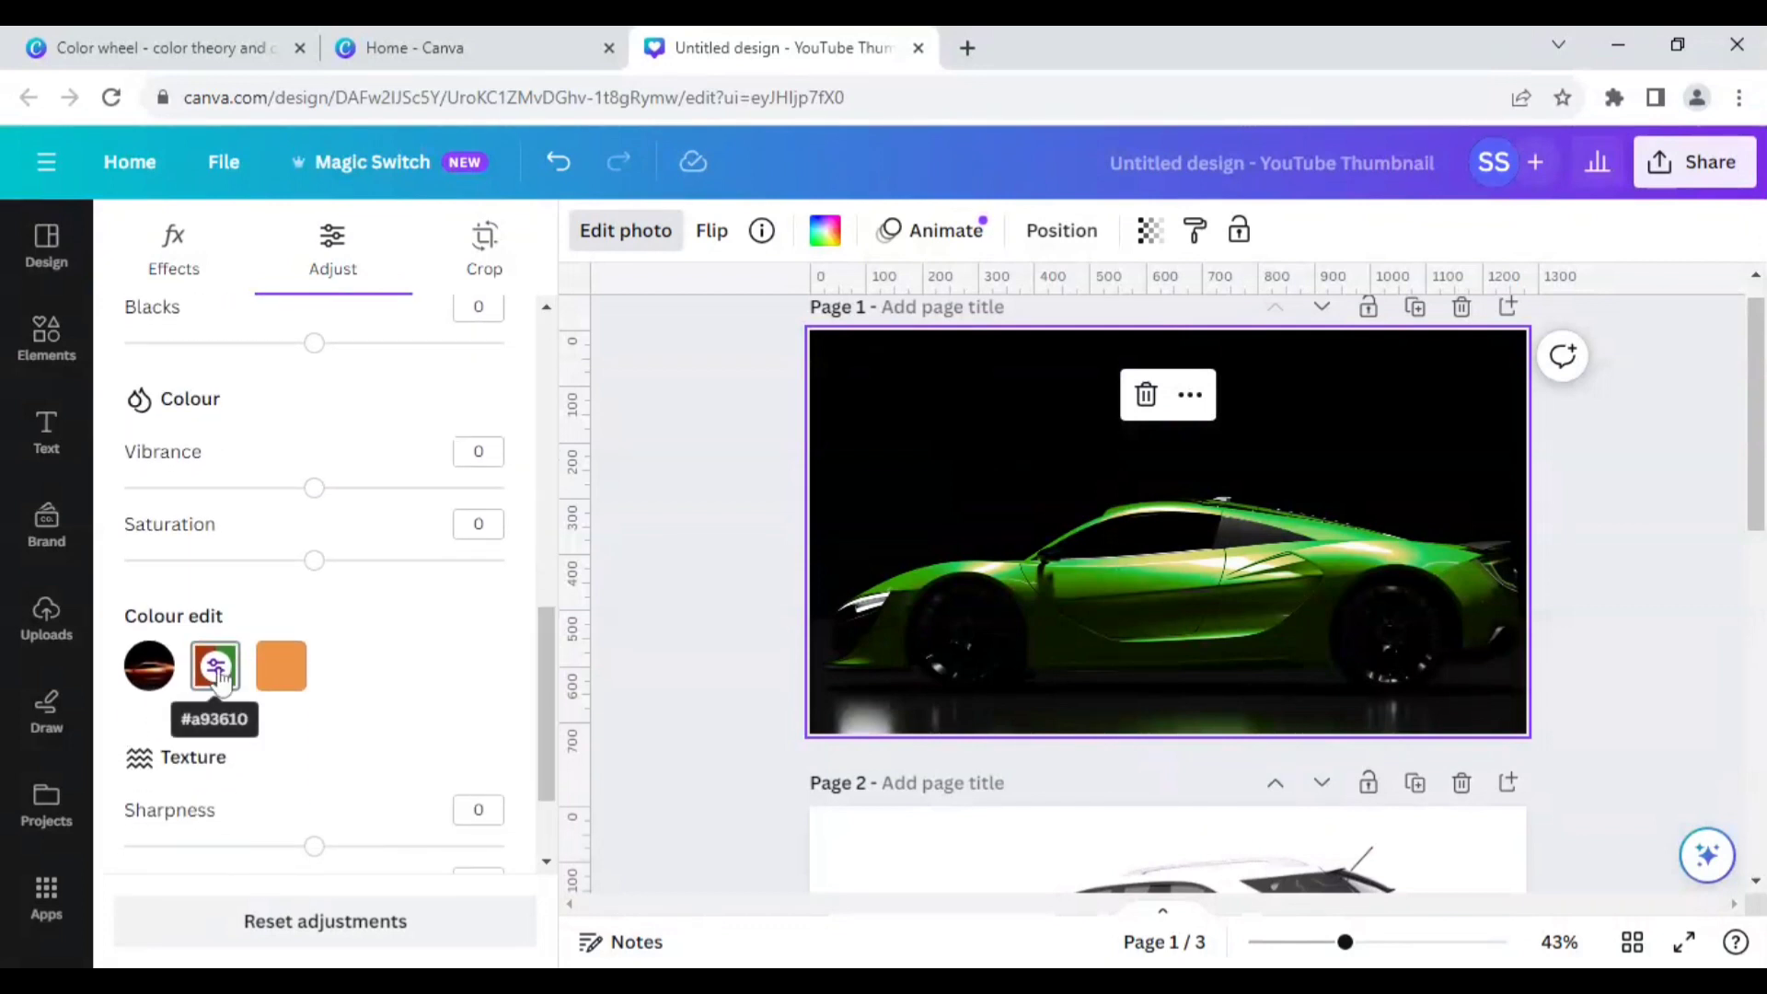